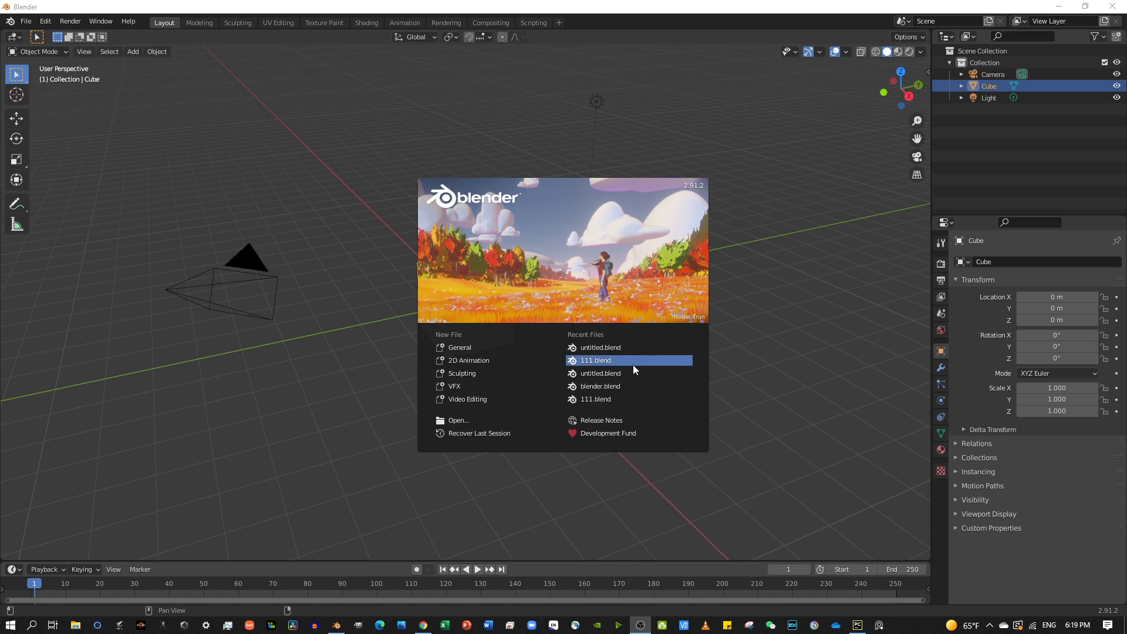
Open tutorial.blend from the food folder and show the viewport in Rendered shading with the Select Box tool active.
click(745, 325)
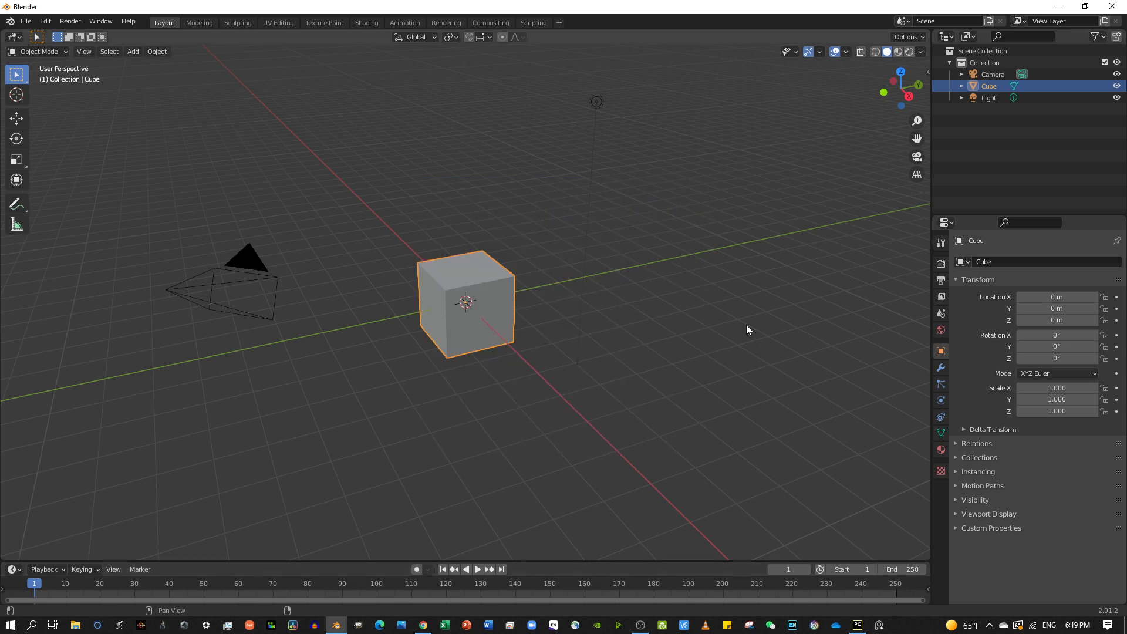
click(26, 21)
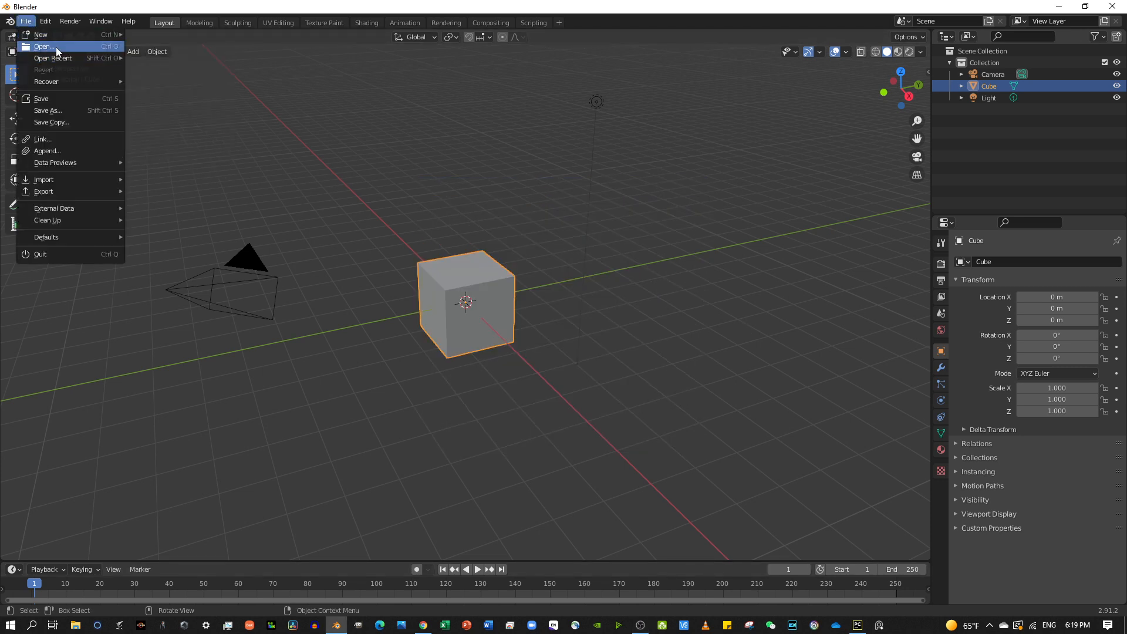
click(44, 46)
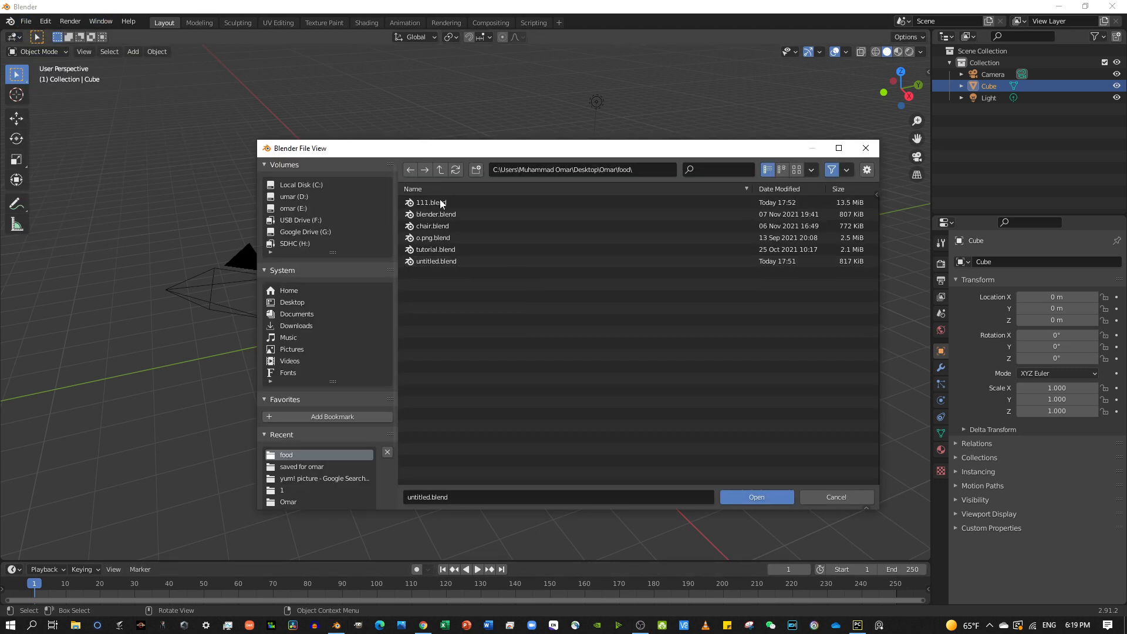
click(502, 248)
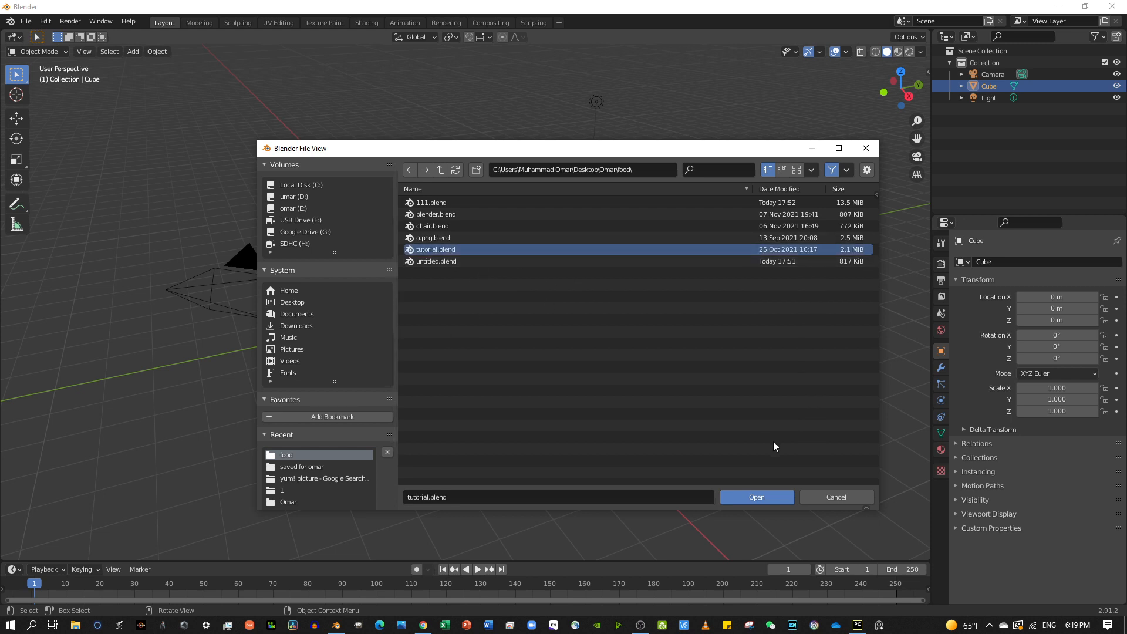
click(744, 497)
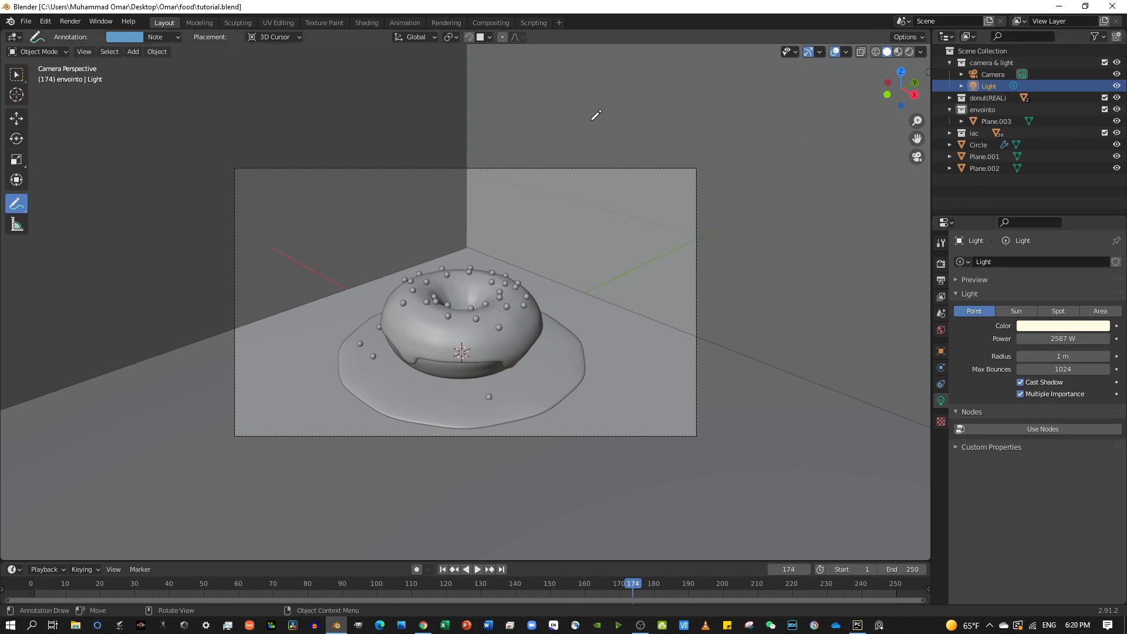
click(908, 51)
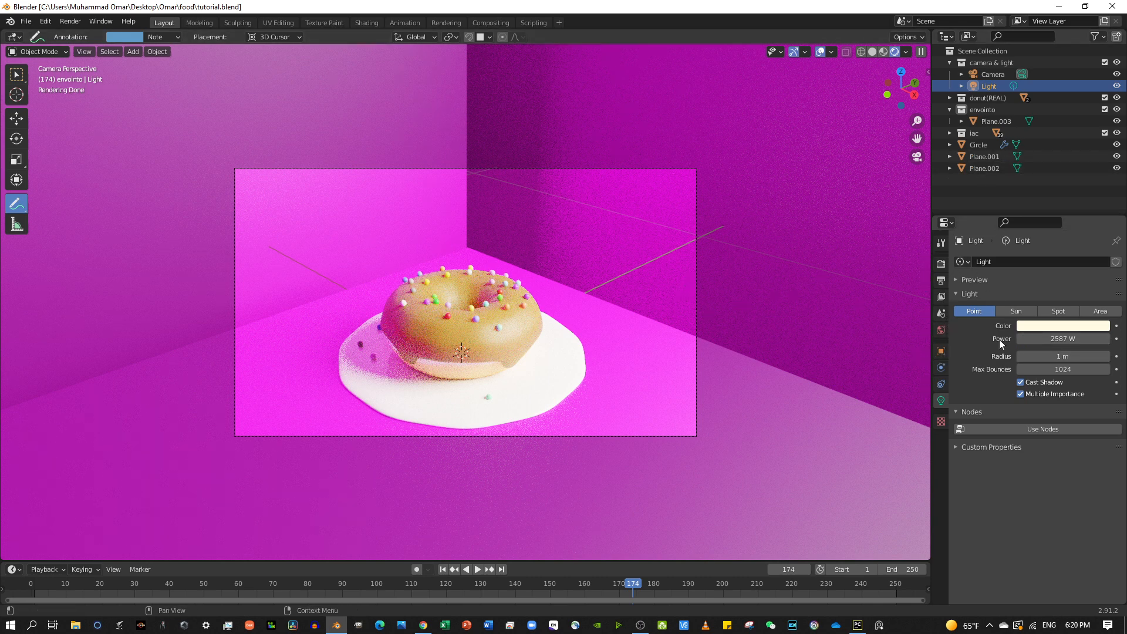
click(15, 74)
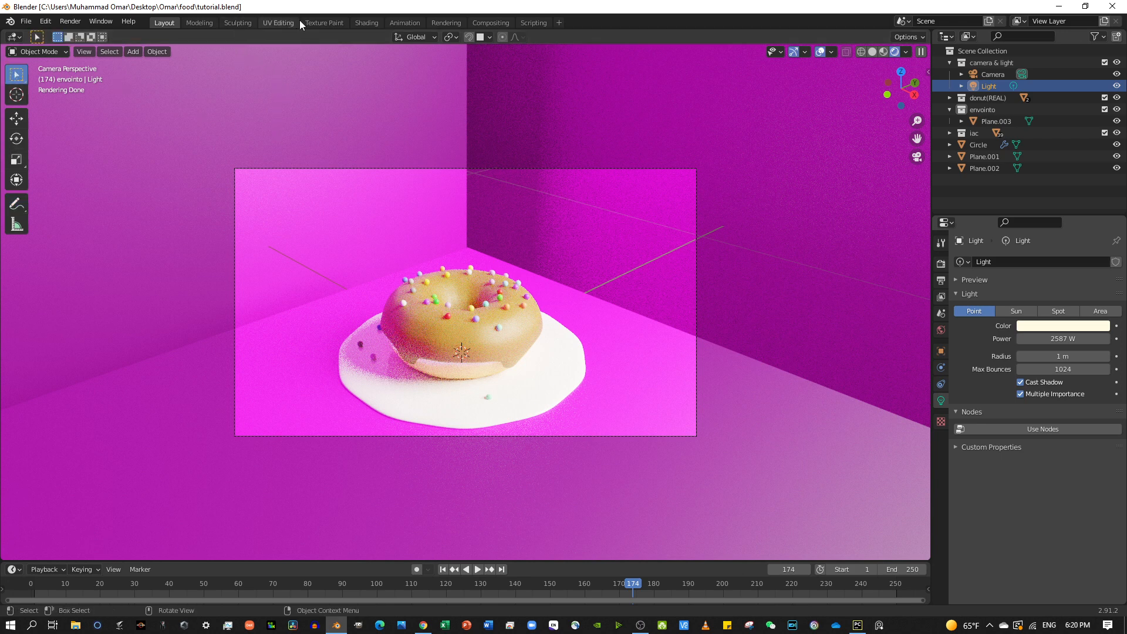
In the Shading workspace, disconnect the marble image texture from the floor plane's Base Color and move its node aside.
click(370, 26)
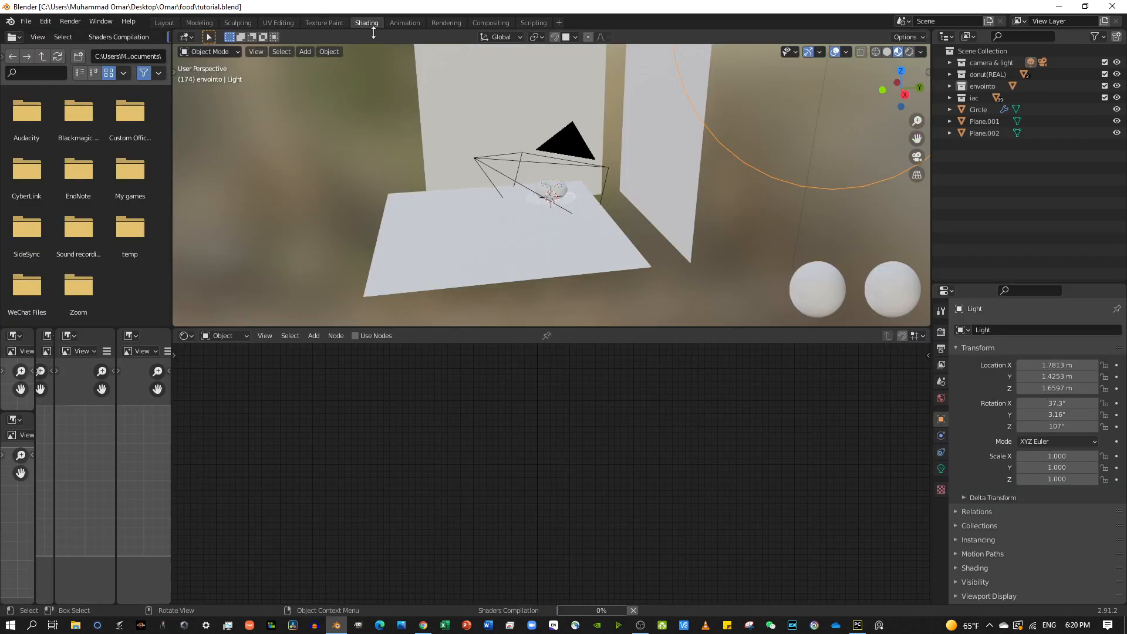
click(474, 217)
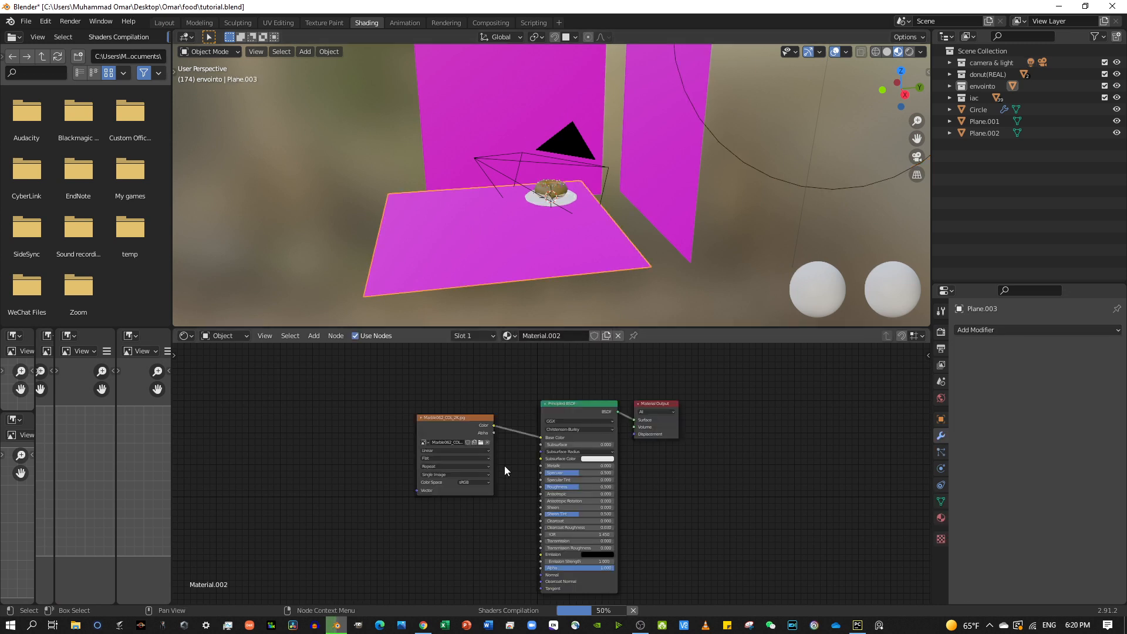
drag(540, 437, 268, 408)
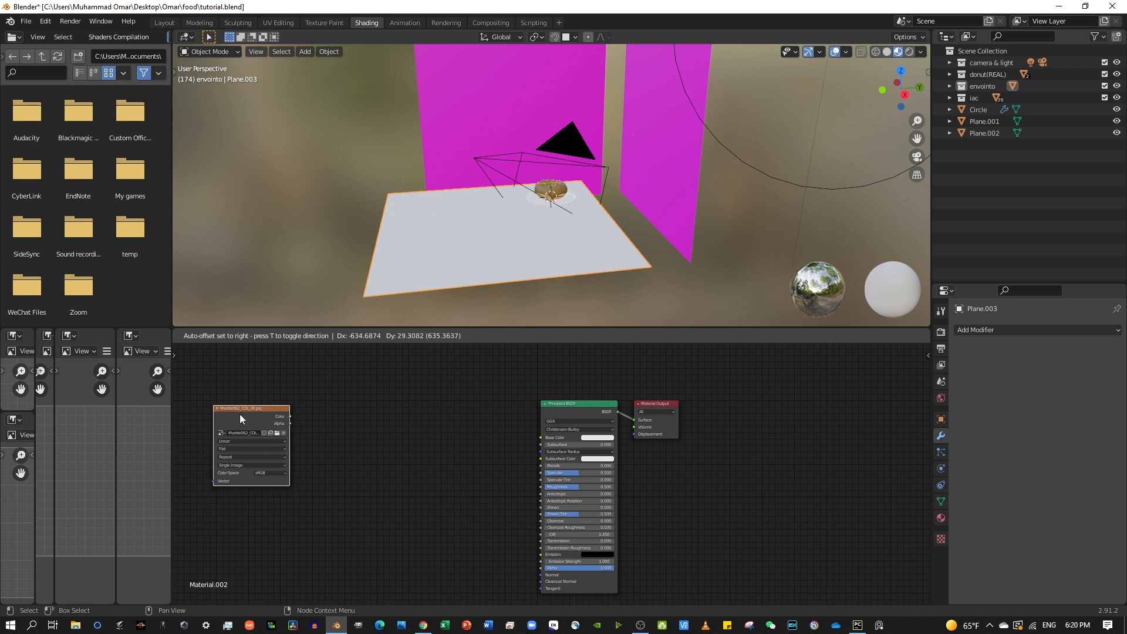
Switch to File Explorer, place its window beside the node editor, and find the pictures folder containing the texture images.
click(75, 624)
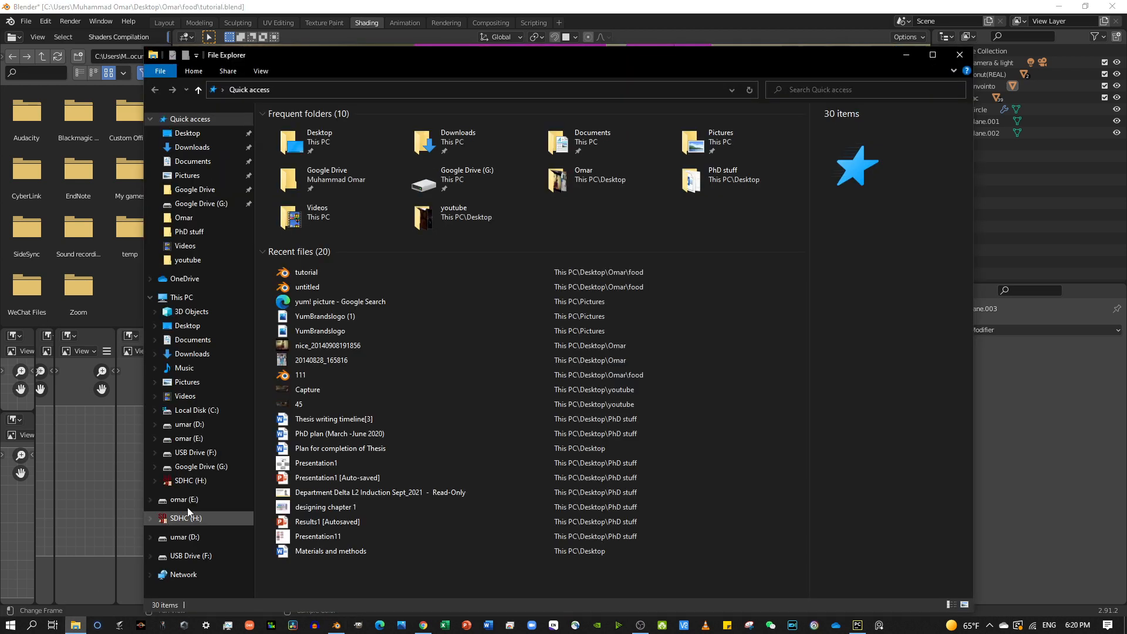
drag(519, 62, 980, 71)
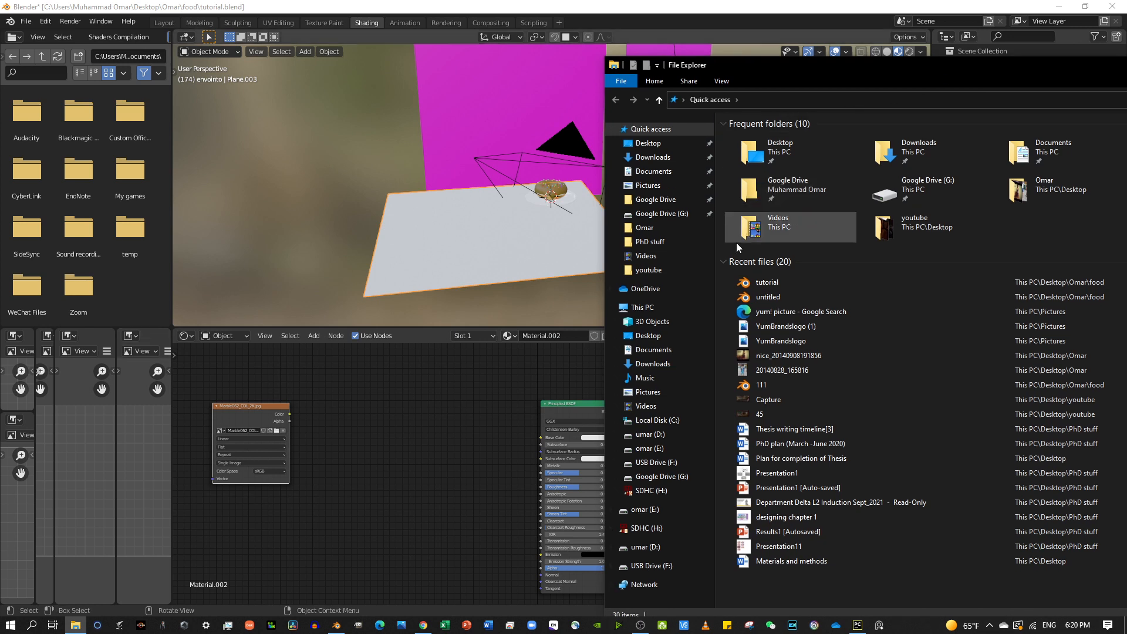
click(666, 227)
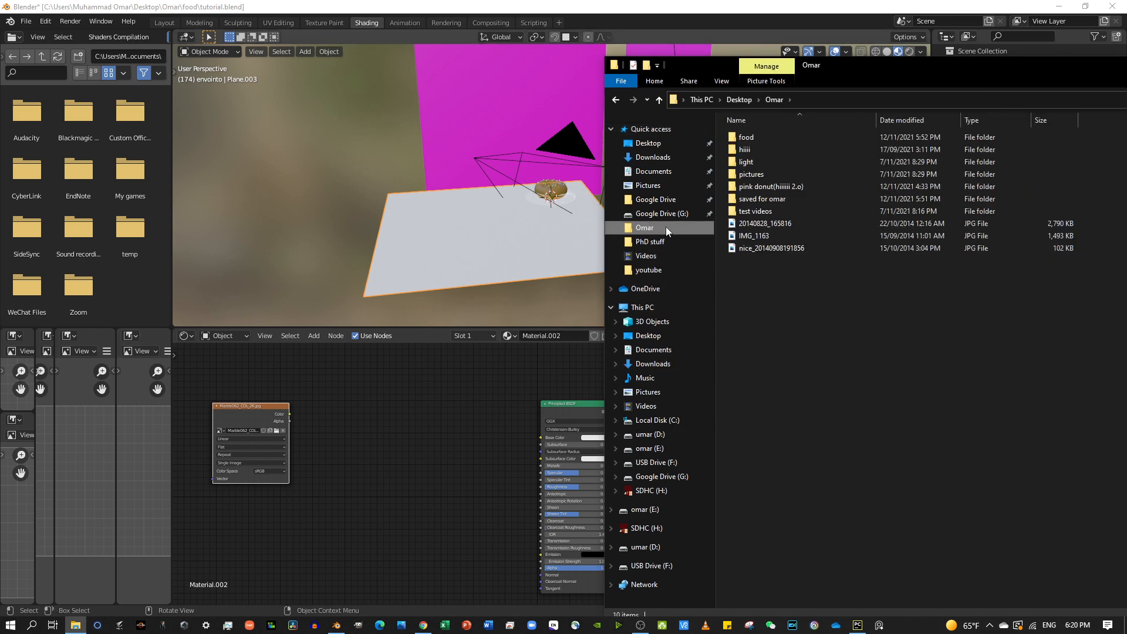
click(769, 153)
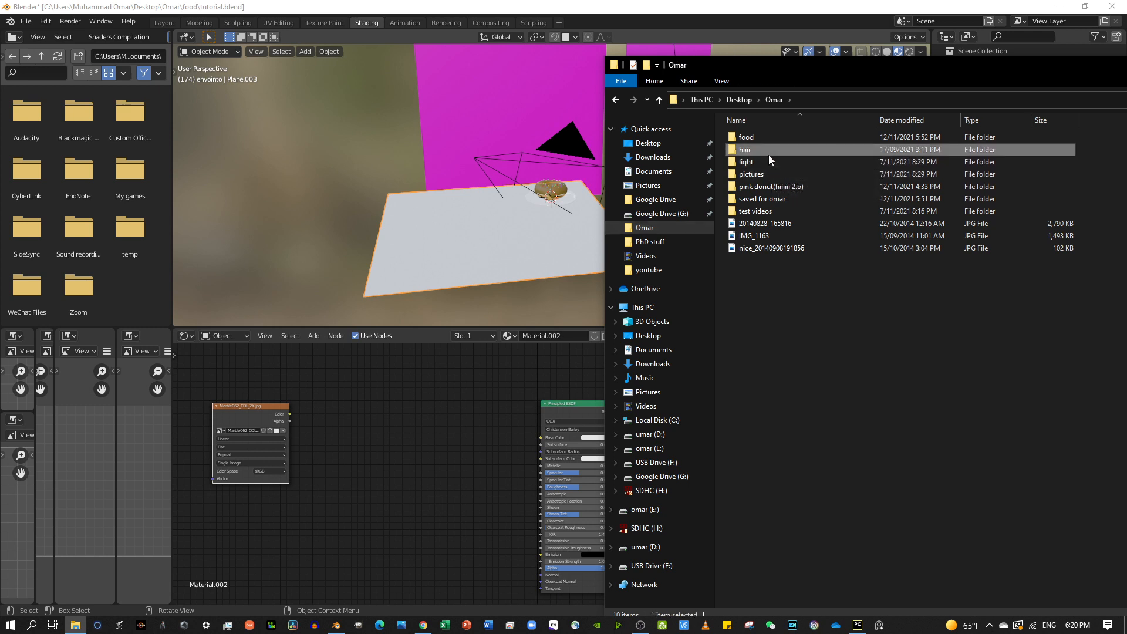
click(766, 162)
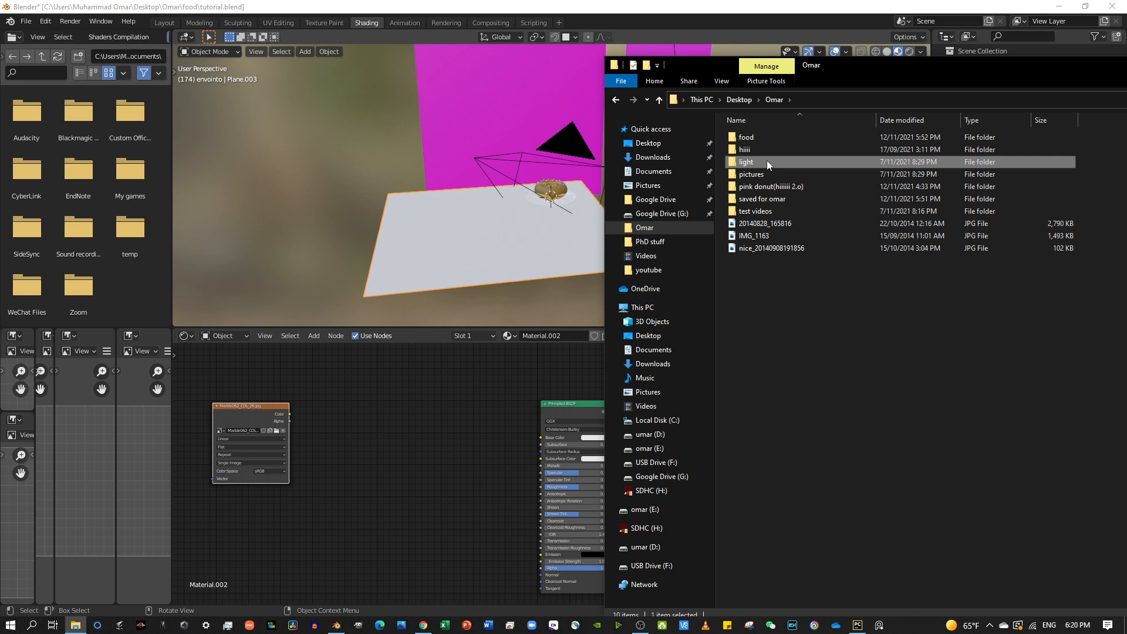
double_click(766, 161)
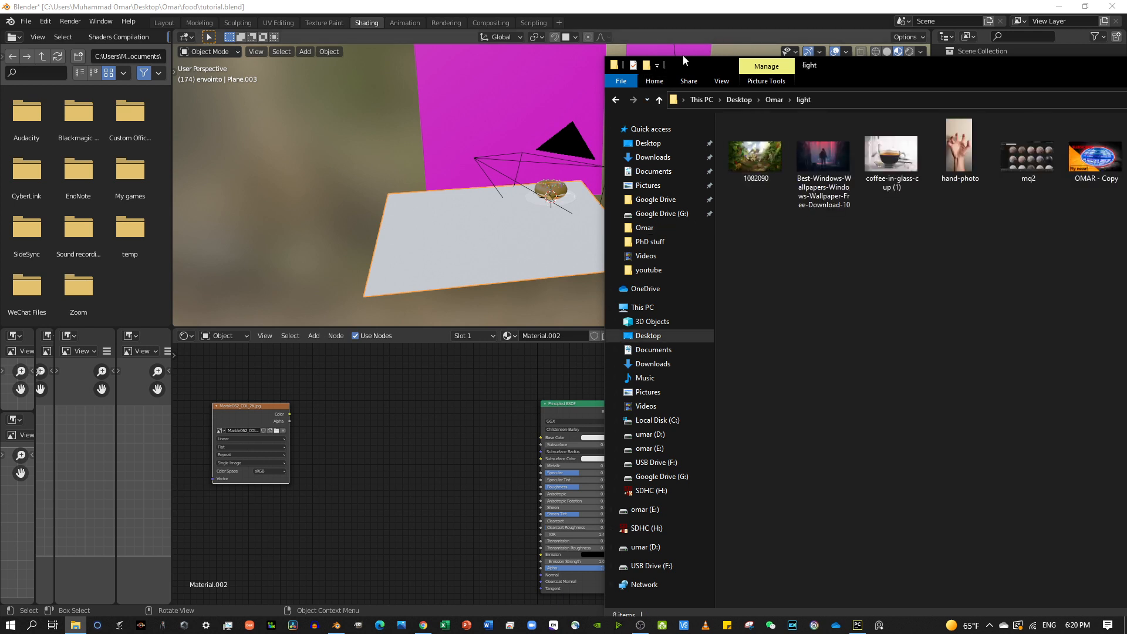
click(658, 100)
double_click(759, 140)
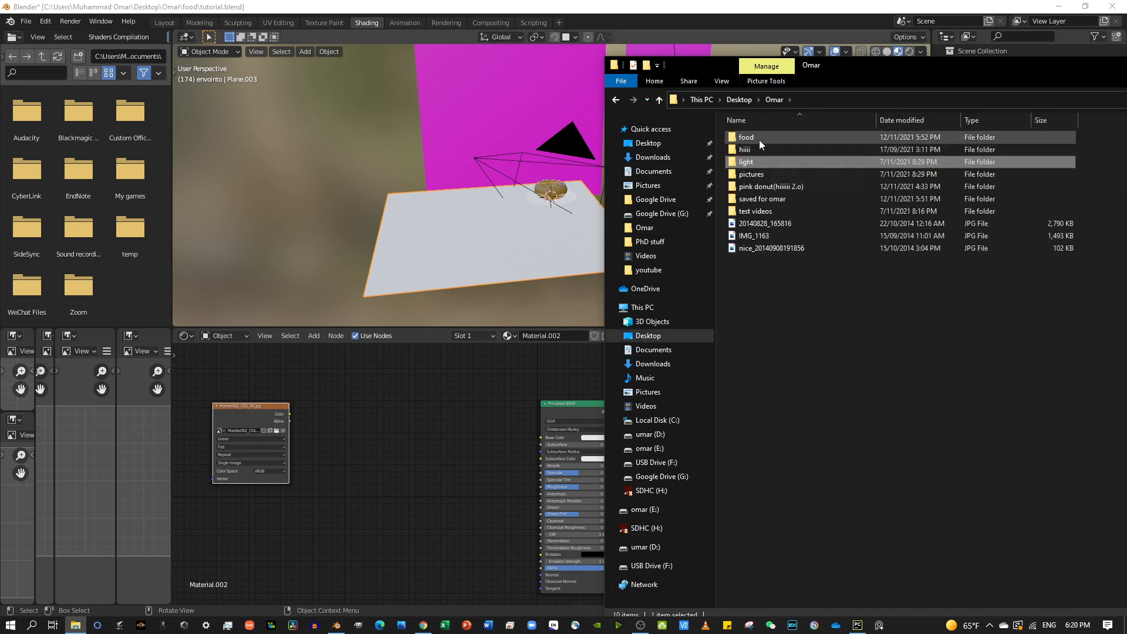
click(658, 99)
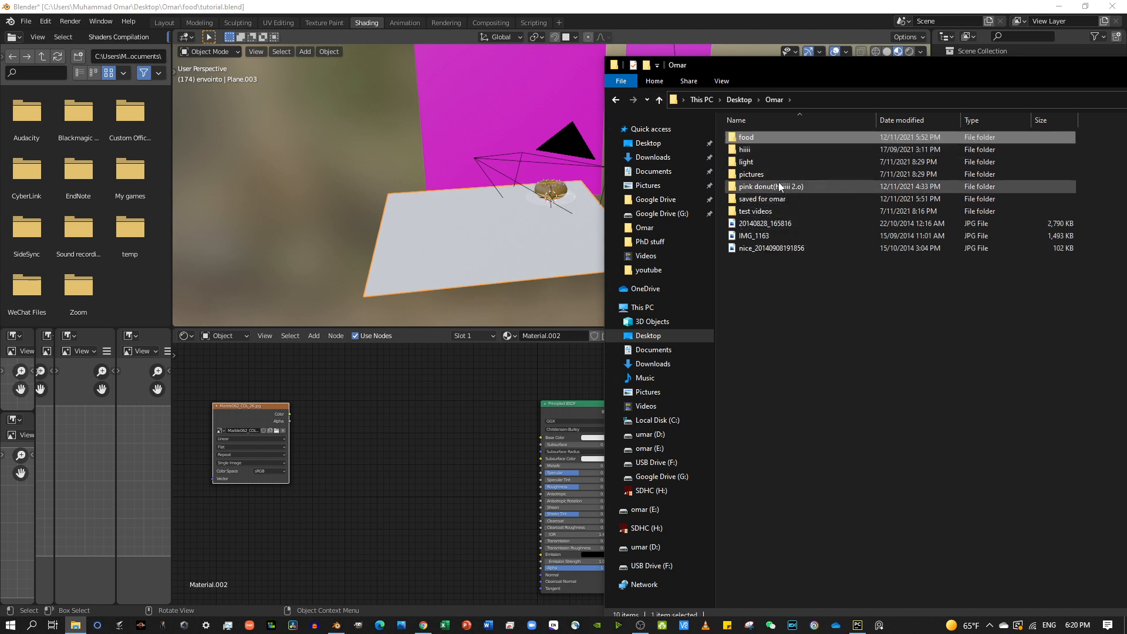
double_click(781, 174)
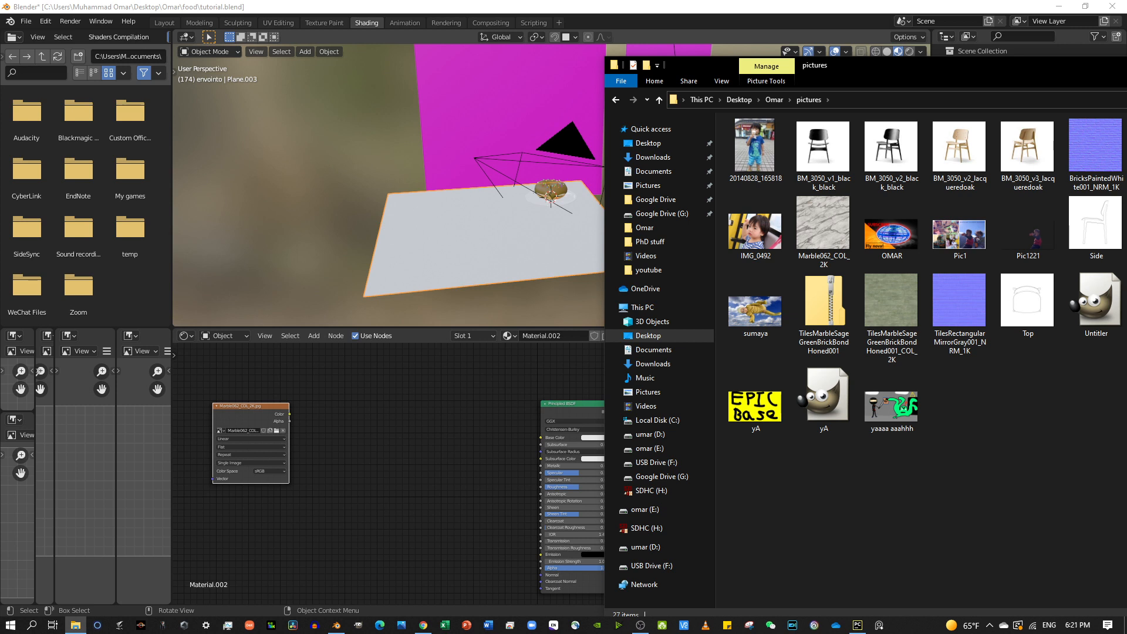
Add the StoneMarble color image to the floor plane's material and connect its Color output to Base Color.
drag(1103, 226, 380, 429)
click(397, 442)
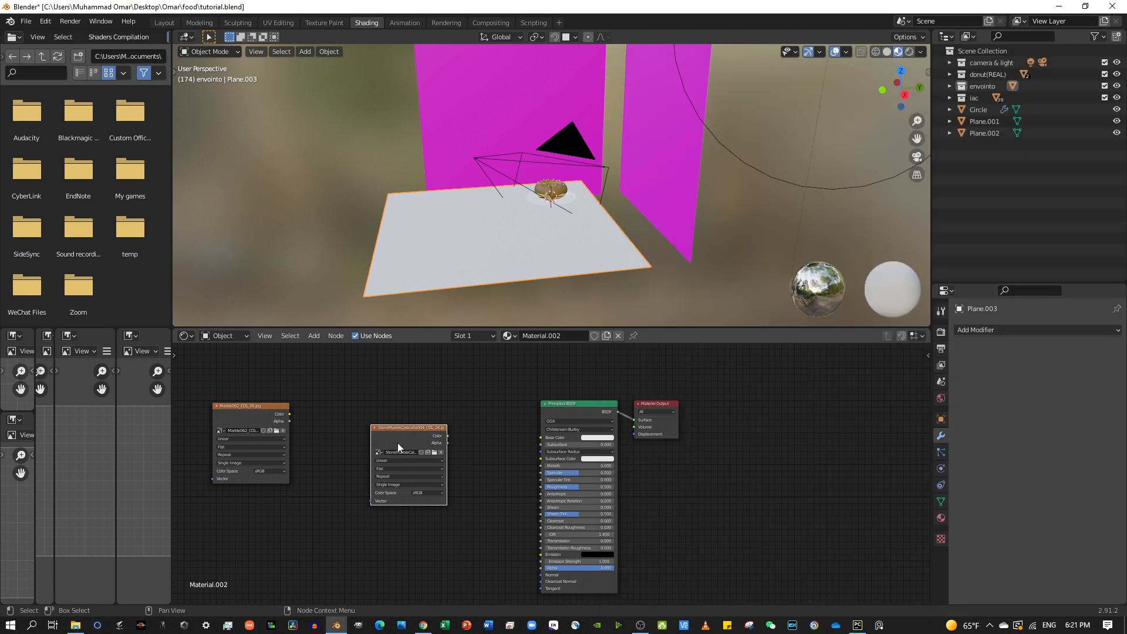
drag(429, 408, 540, 438)
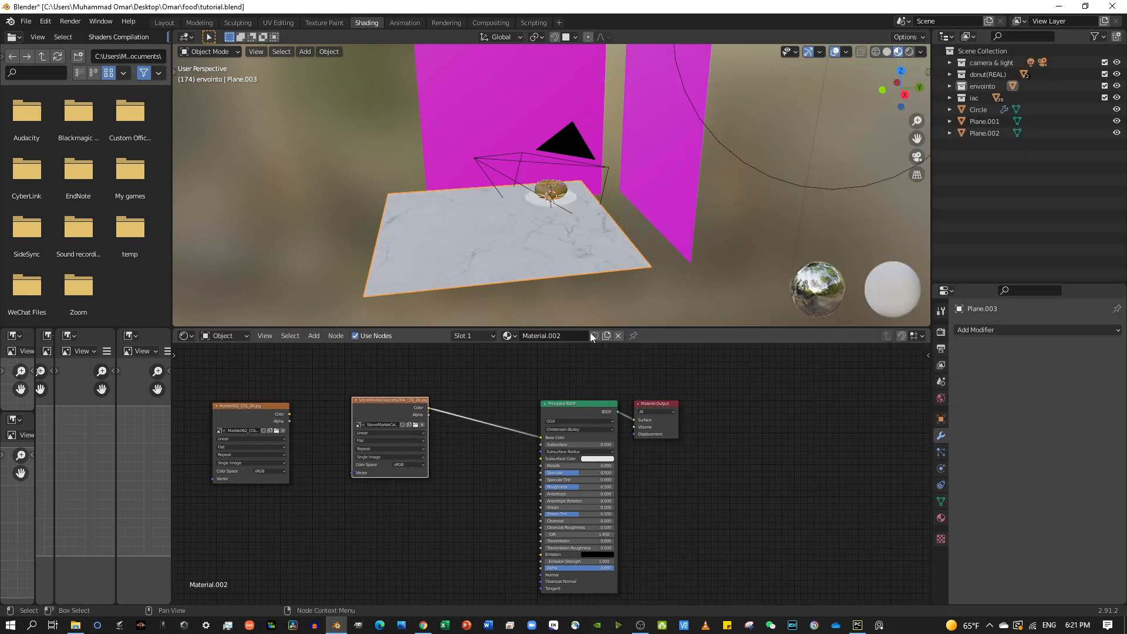
Disconnect the tile image texture from Base Color in the material of wall Plane.001 and move its node aside.
click(647, 198)
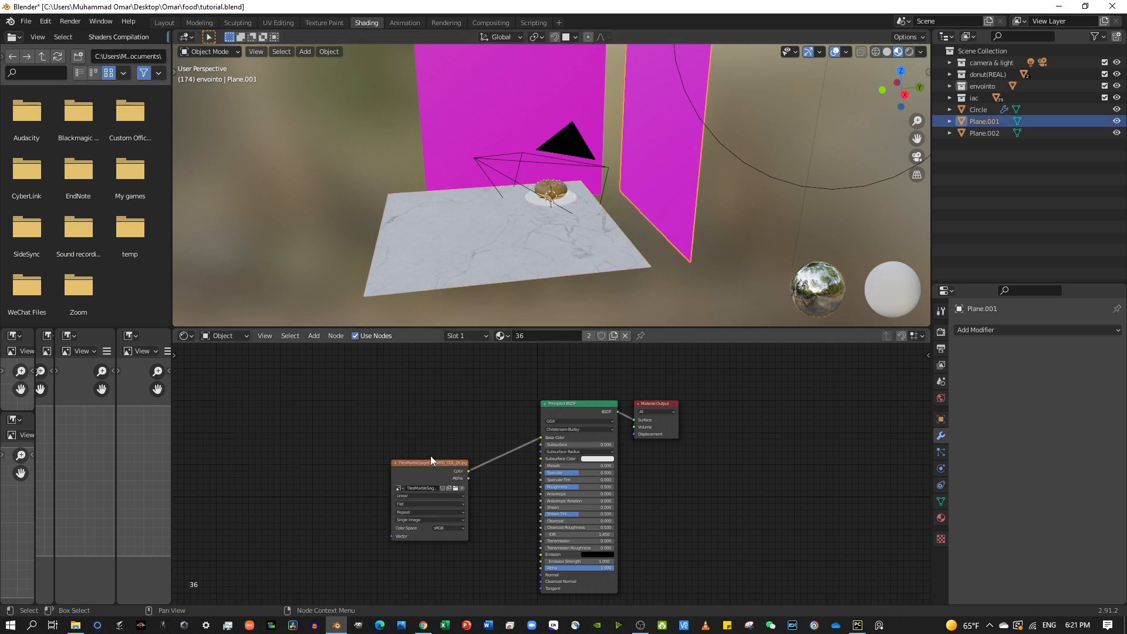
drag(431, 455, 392, 412)
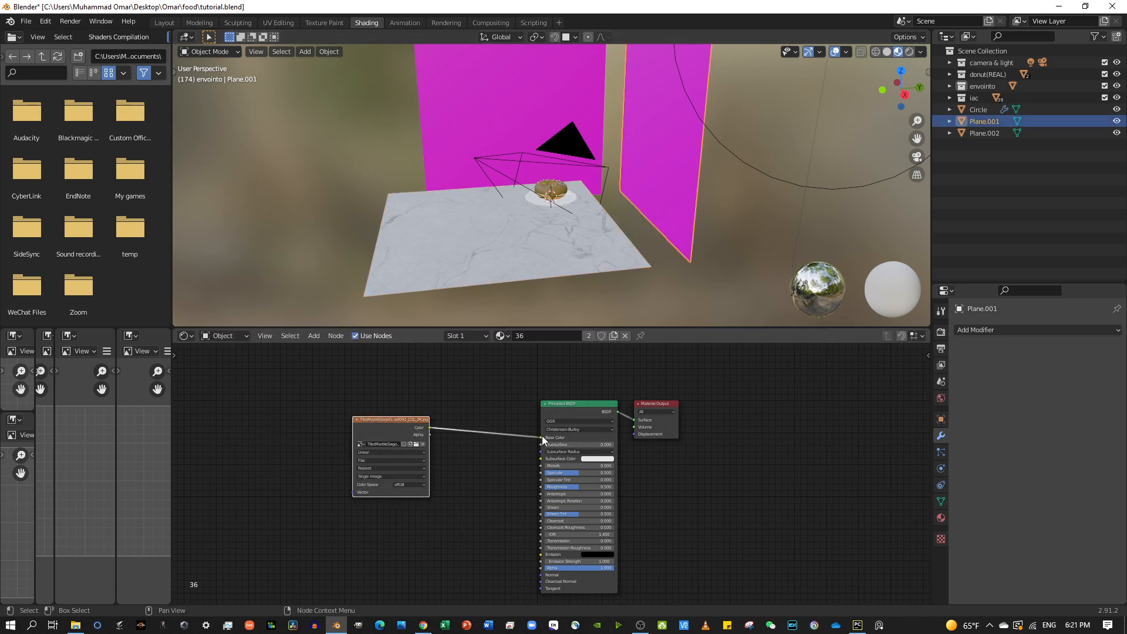
drag(541, 437, 491, 428)
drag(362, 433, 233, 427)
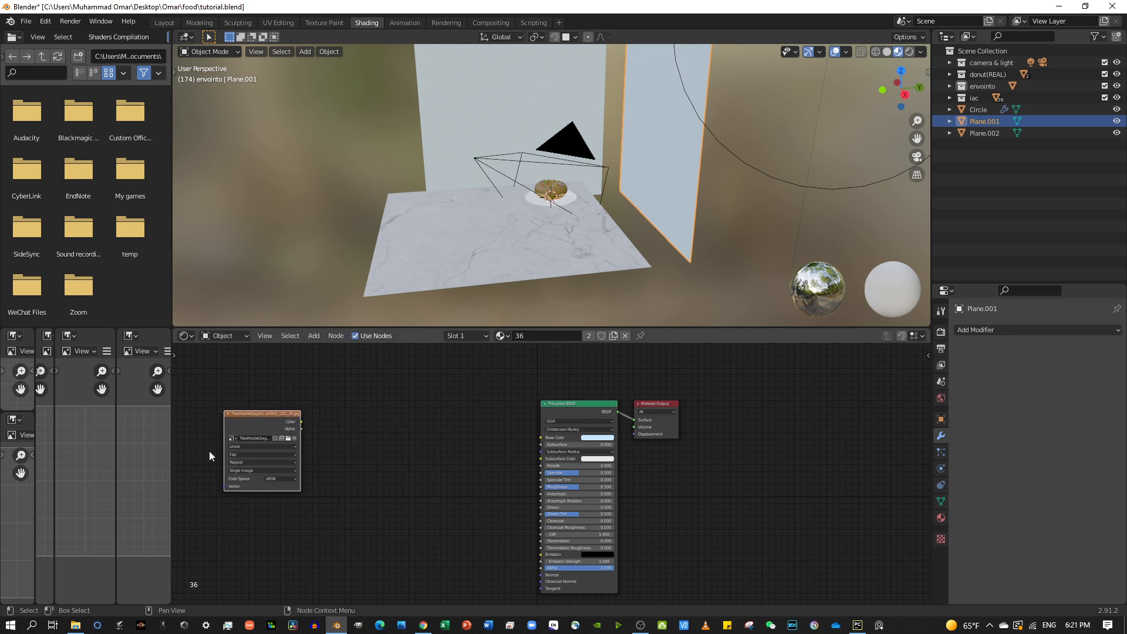
Add the TilesMarbleSageGreenBrickBondHoned001_COL_2K image to the wall material and connect its Color output to Base Color.
click(75, 625)
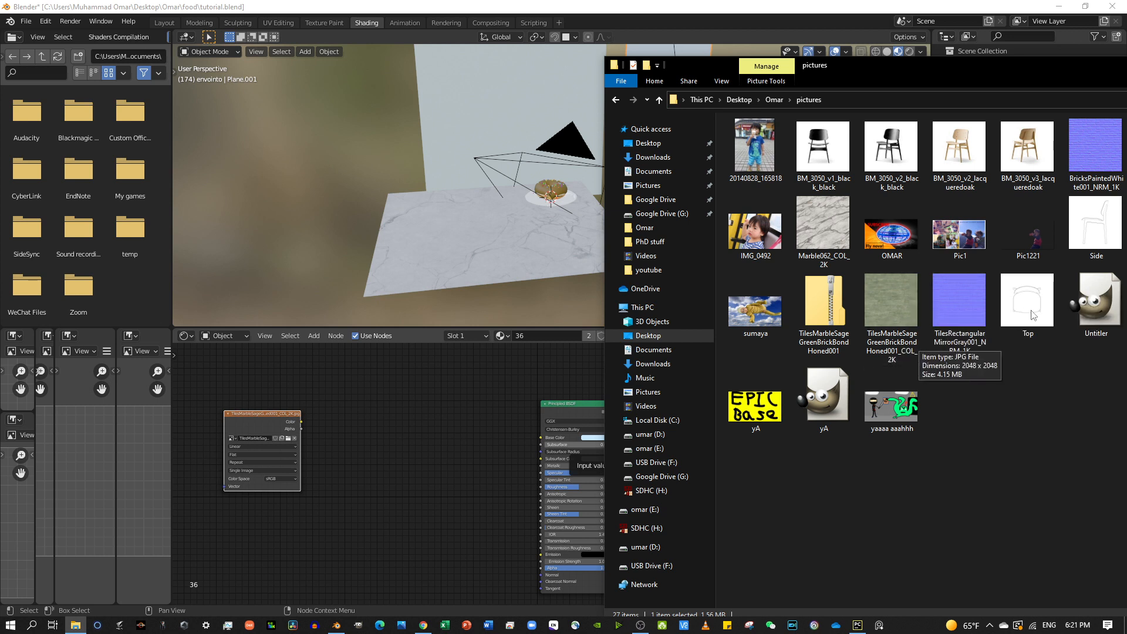
drag(889, 318, 366, 449)
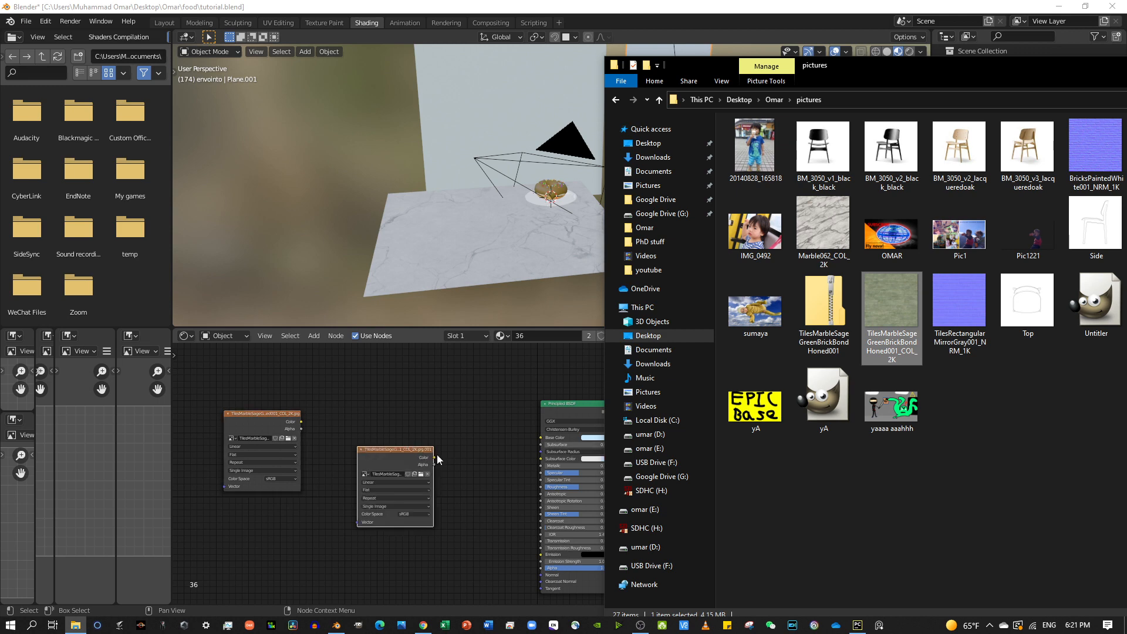
drag(434, 456, 535, 439)
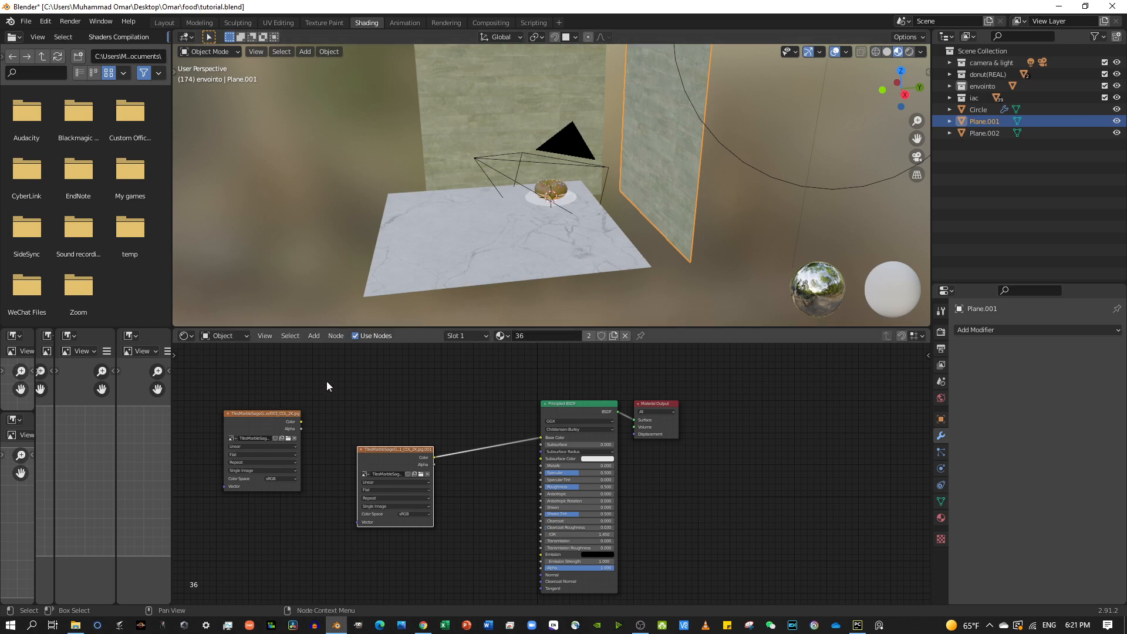
Back in the Layout workspace, enable nodes for the scene's light and set its emission color to pale green.
click(164, 23)
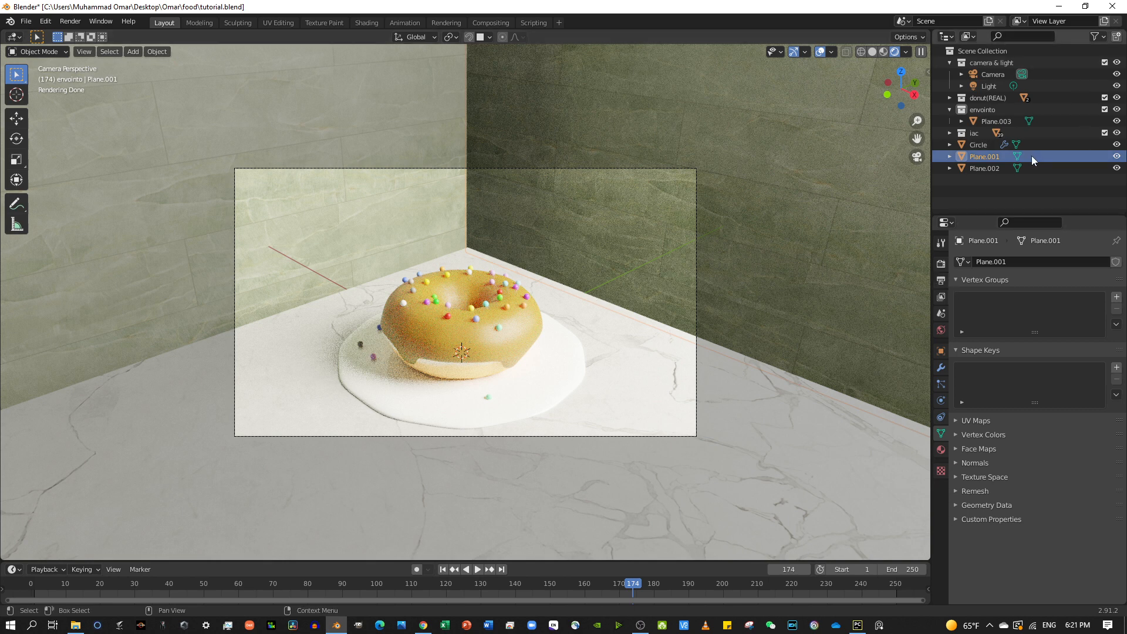
click(1051, 89)
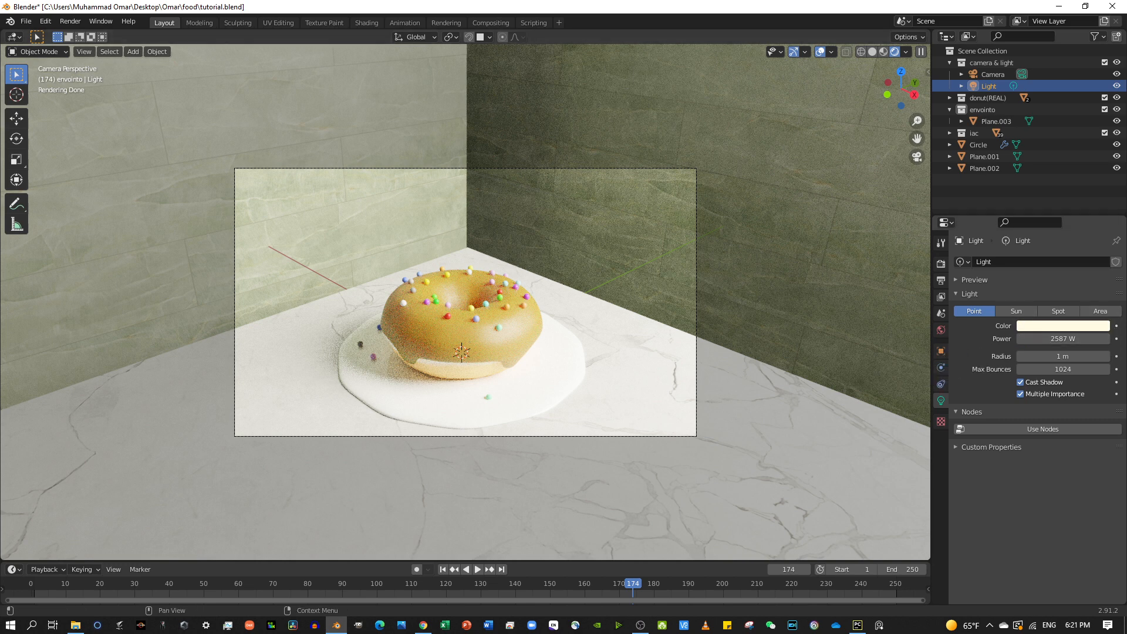
key(alt+Tab)
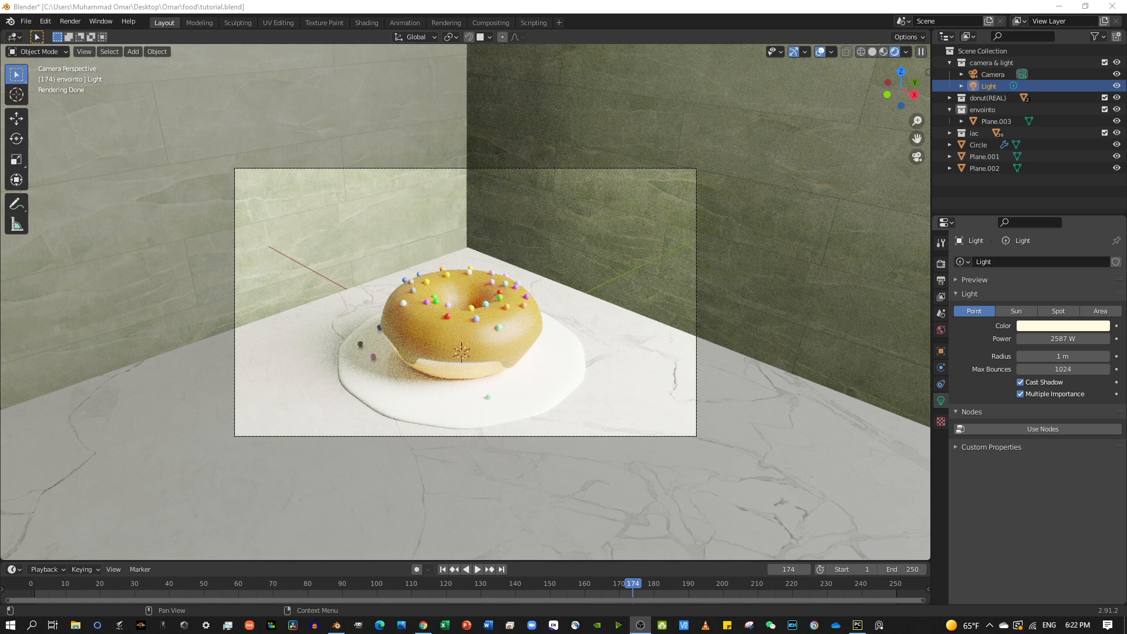
click(423, 624)
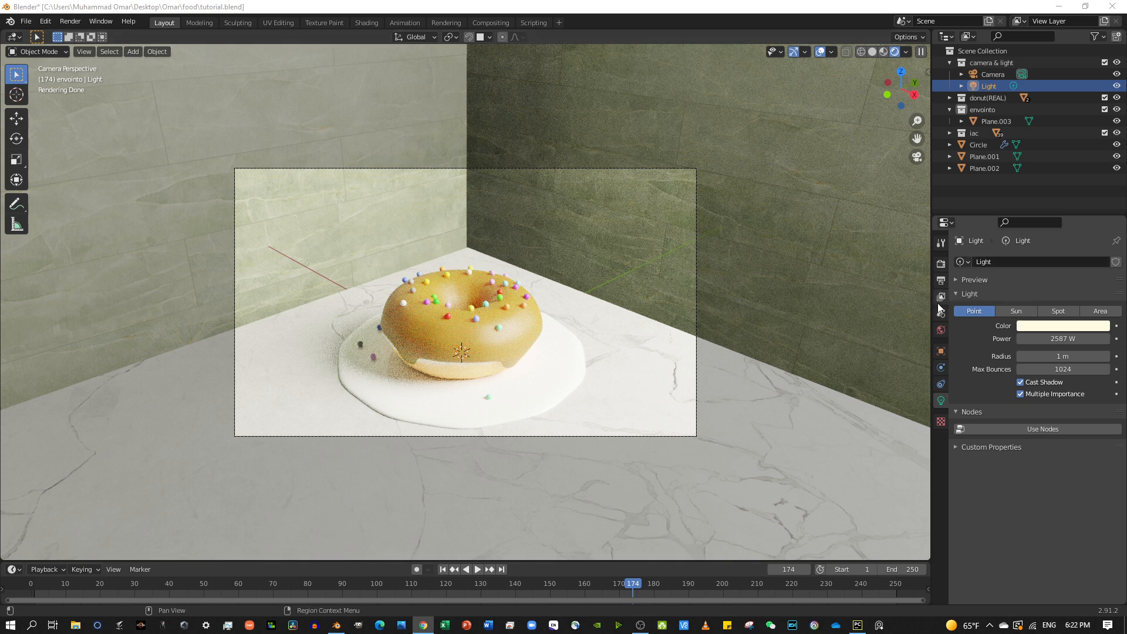
click(1026, 428)
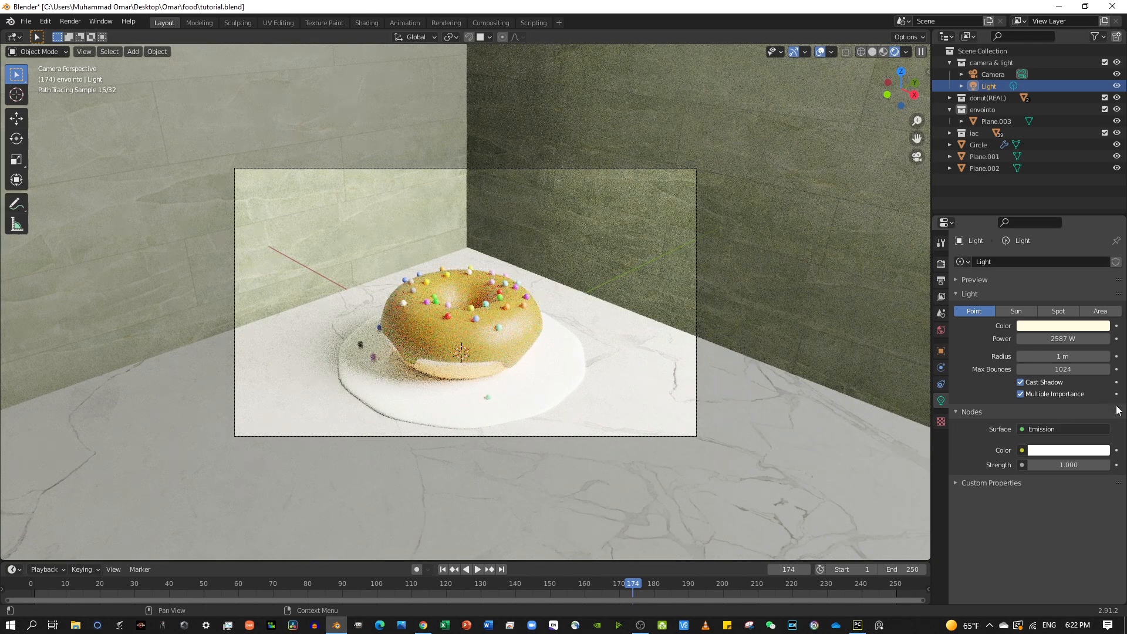
click(1044, 452)
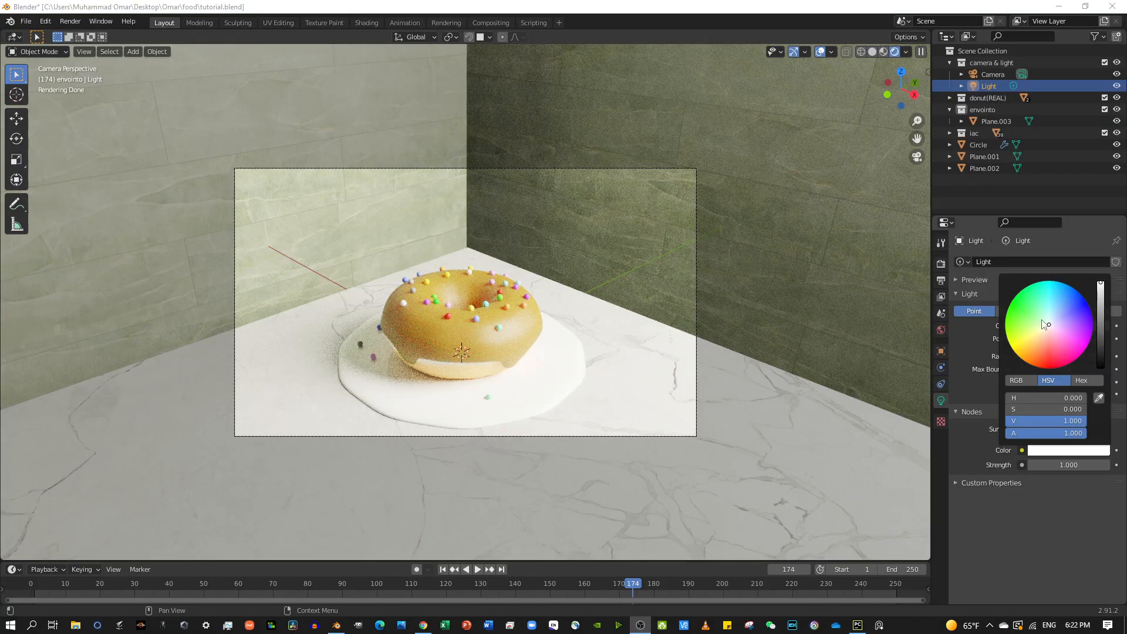
mouse_move(1044, 323)
mouse_down()
mouse_move(1024, 297)
mouse_move(1039, 282)
mouse_move(1029, 284)
mouse_move(1042, 322)
mouse_up()
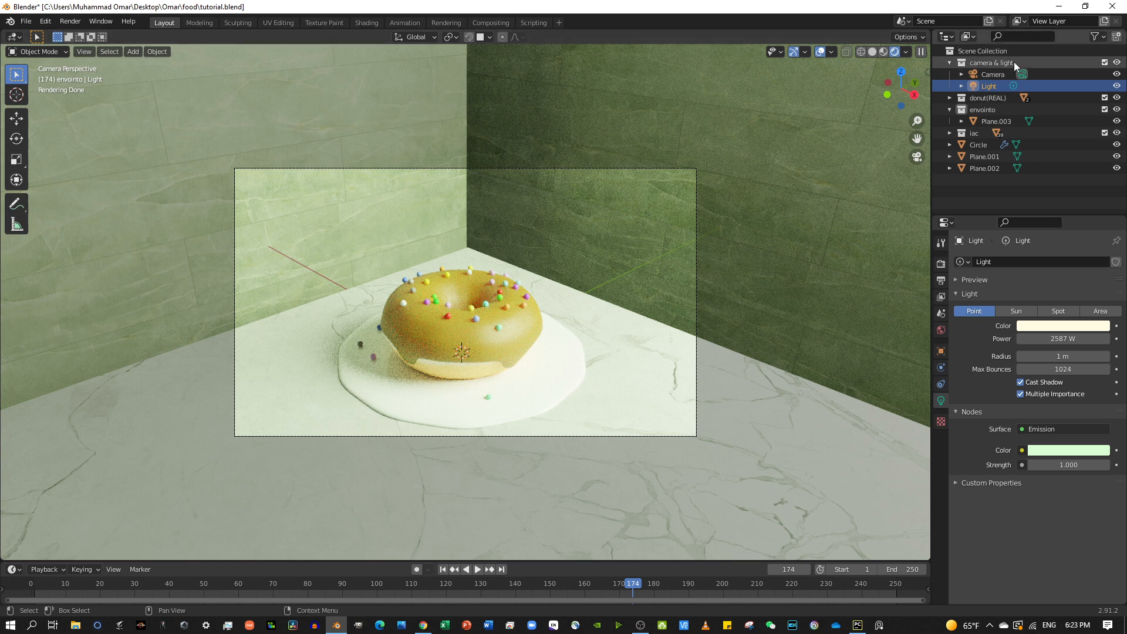
Select the camera and set the scene's output resolution X to 1080 px for a square frame.
click(1066, 73)
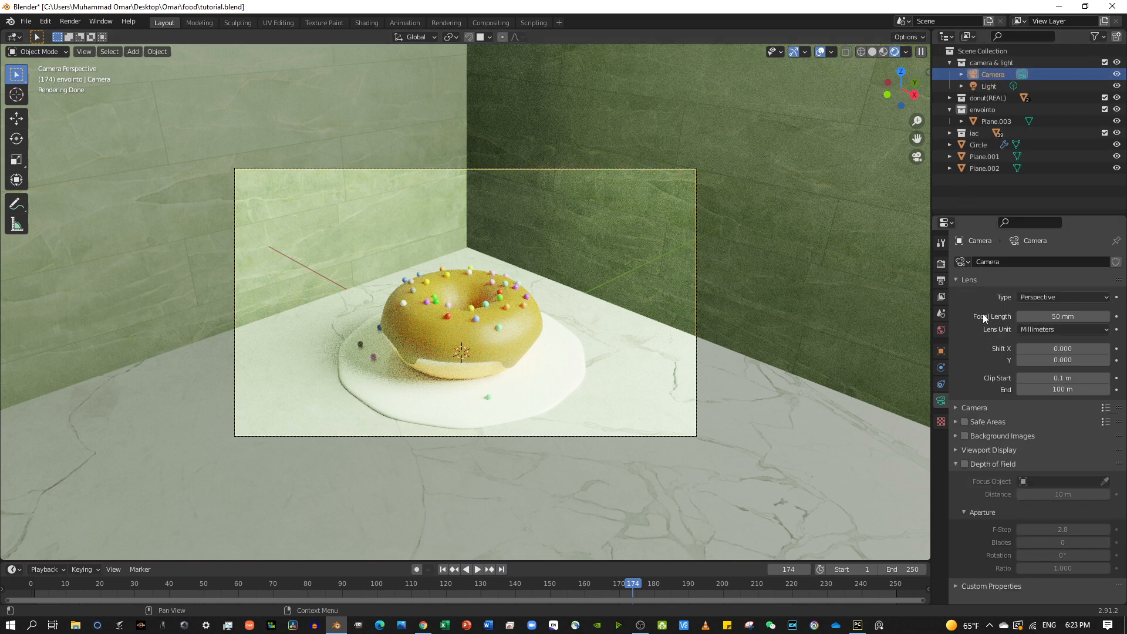
click(940, 280)
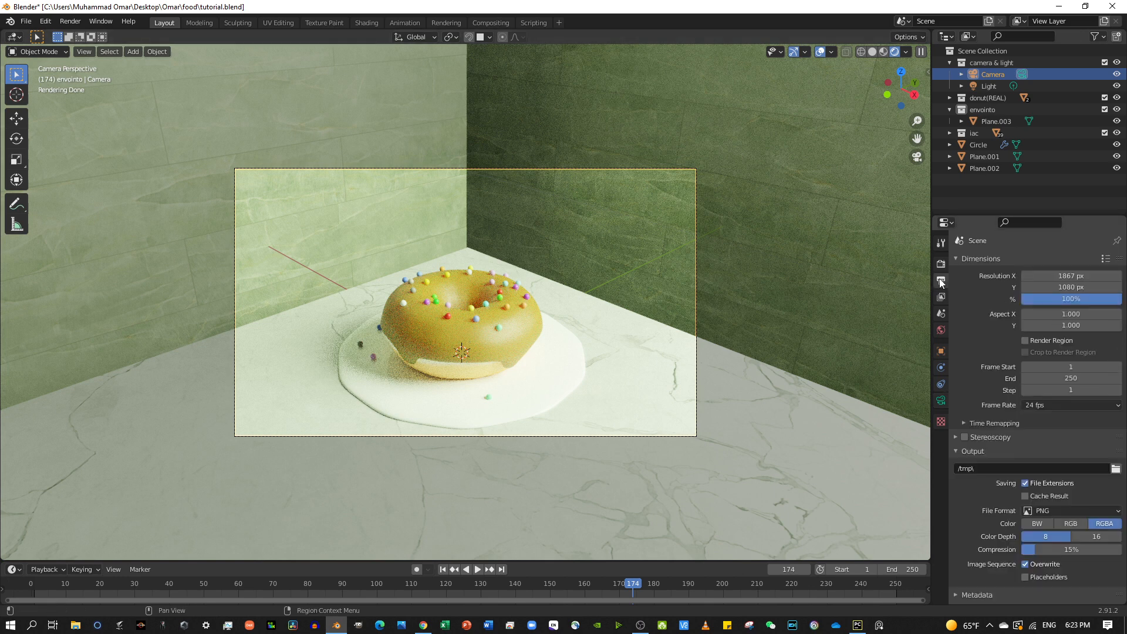
click(1079, 276)
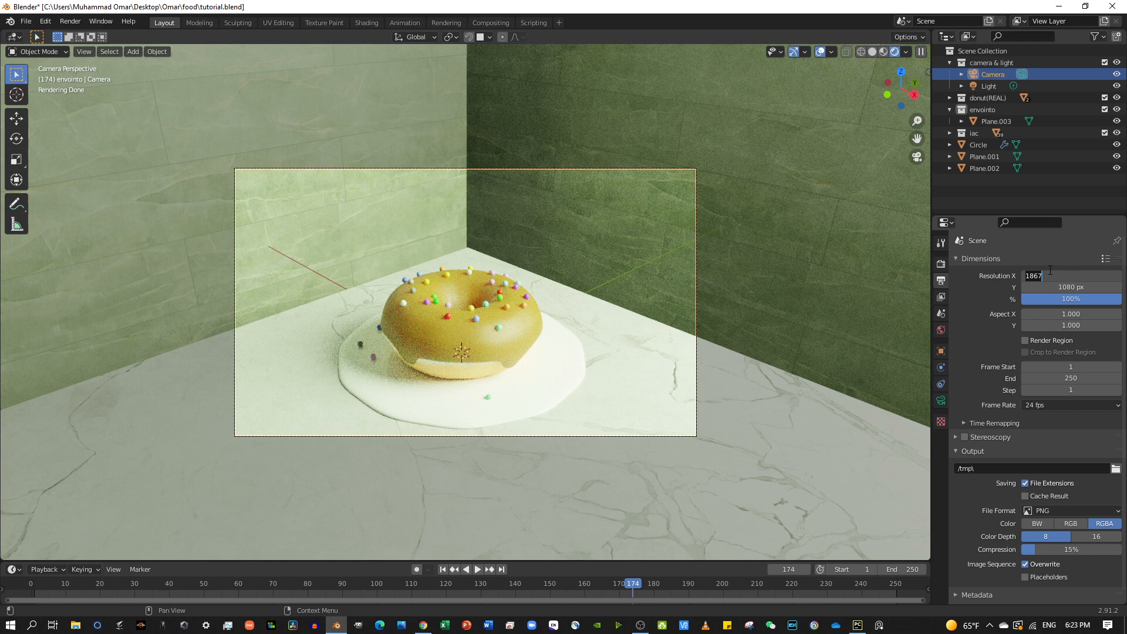
text(1080)
key(Return)
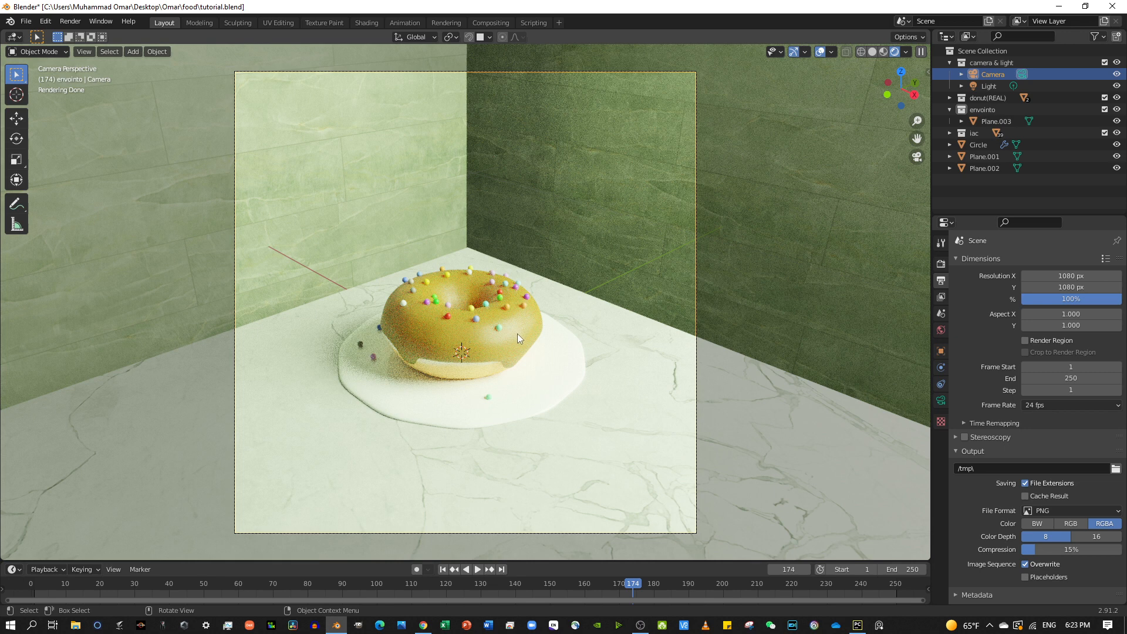
Try scaling the donut base to about 0.79 with its transform values shown, and undo the resize.
click(440, 366)
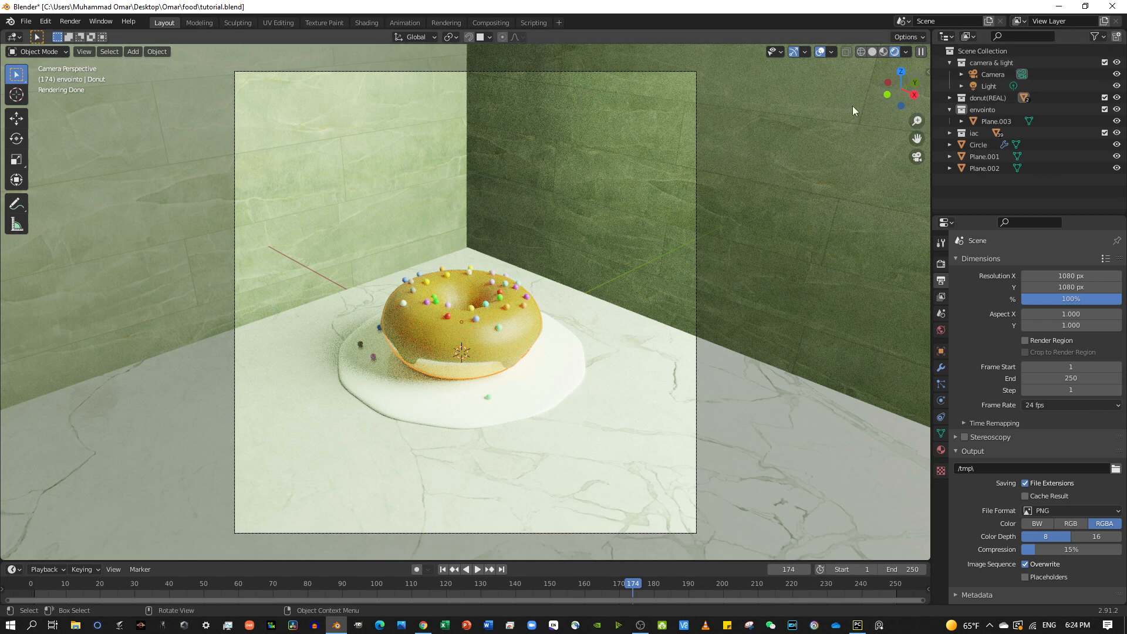
key(n)
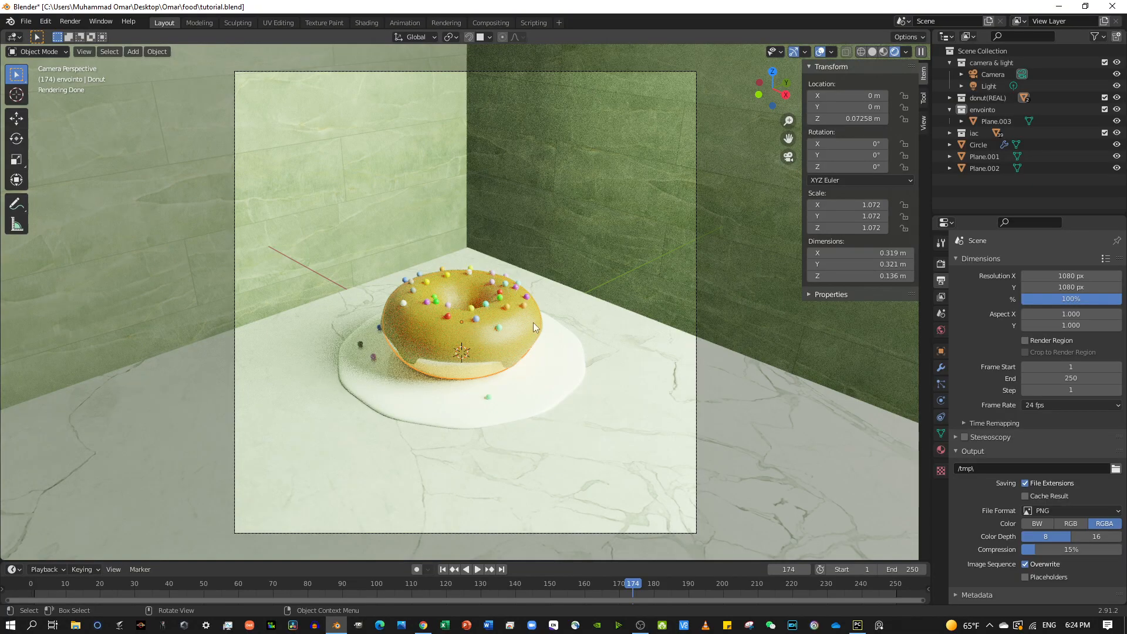
key(s)
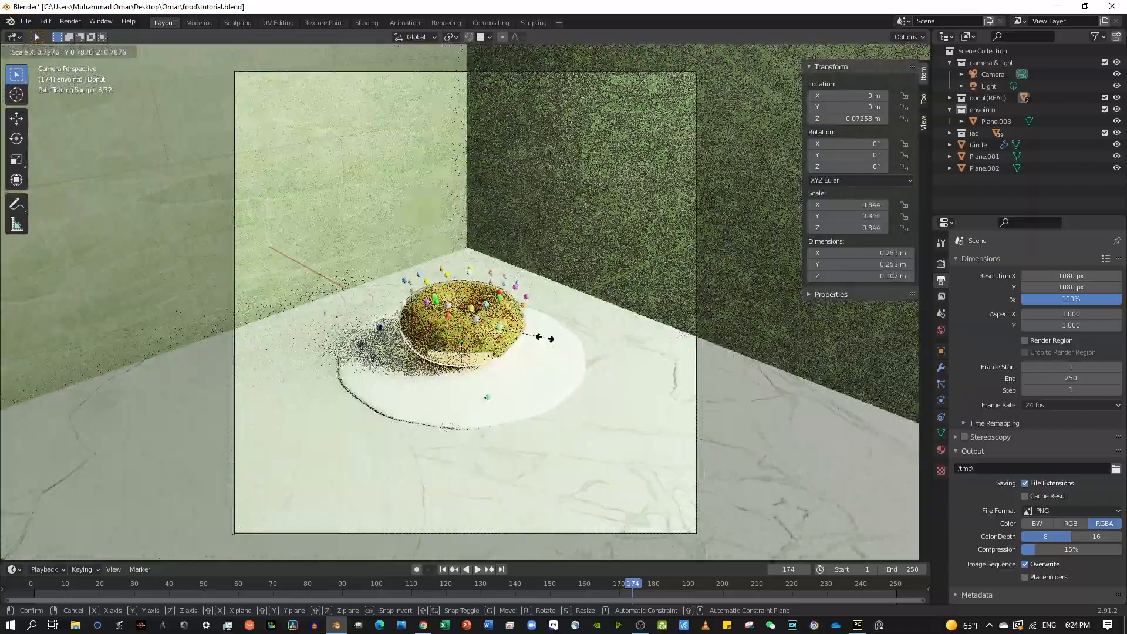
click(546, 339)
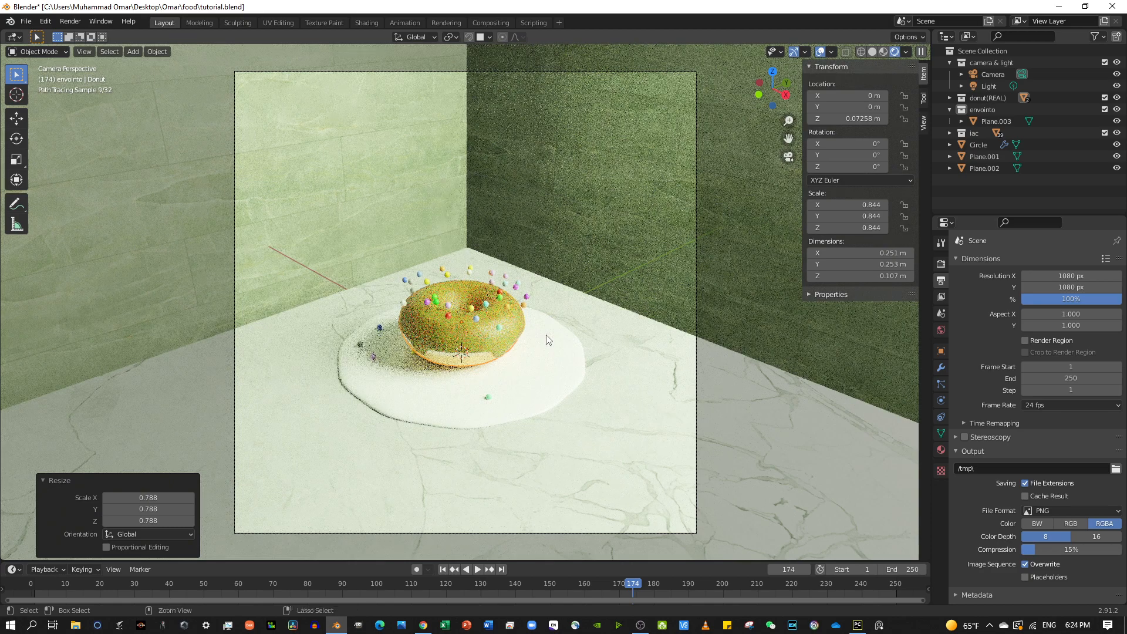
key(ctrl+z)
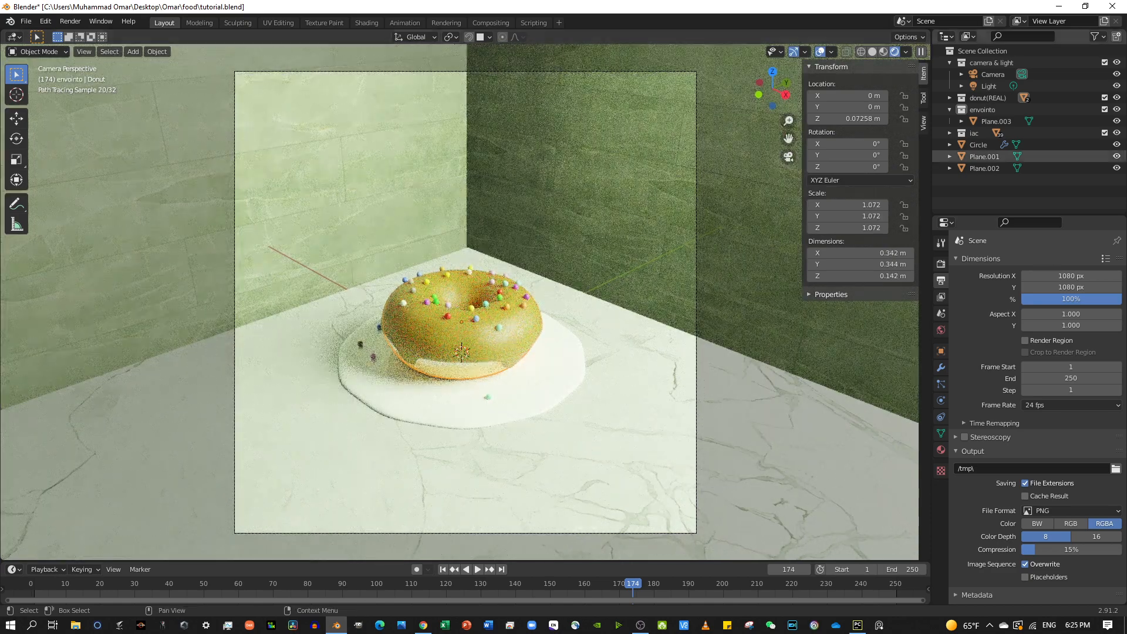
Collapse the envointo collection and try selecting it together with the donut(REAL) and iac collections.
click(965, 130)
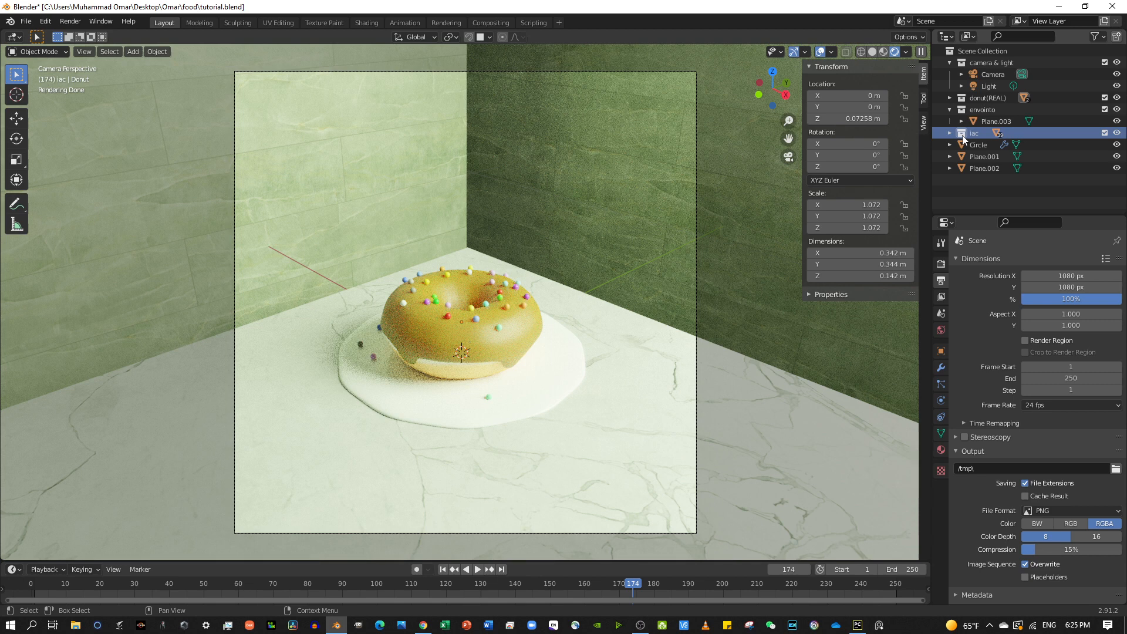
shift+click(982, 98)
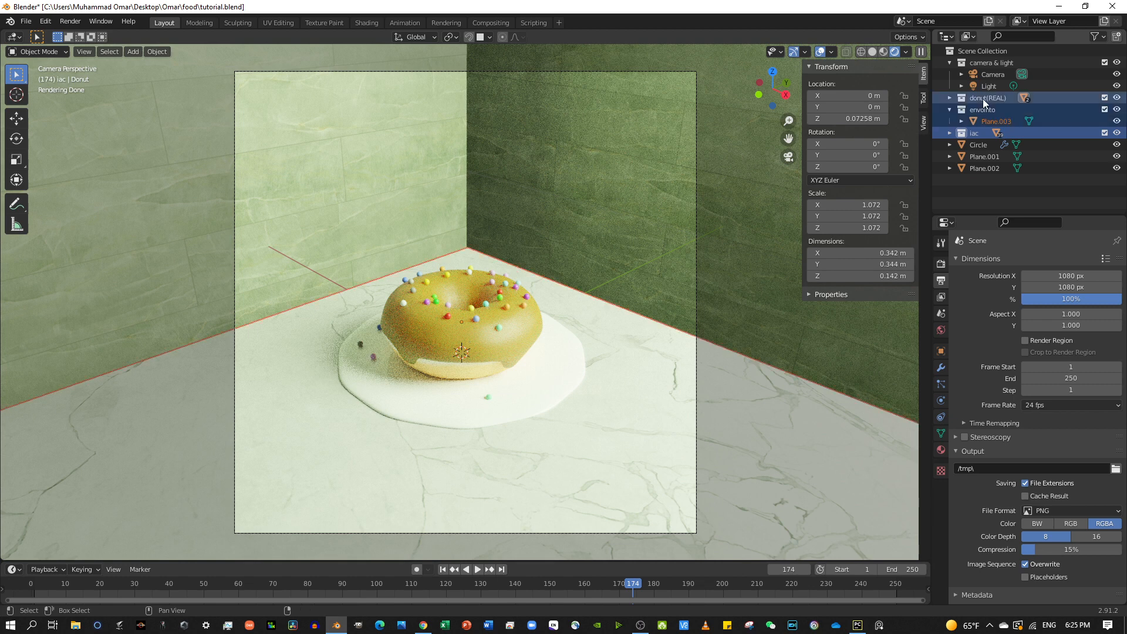
click(948, 110)
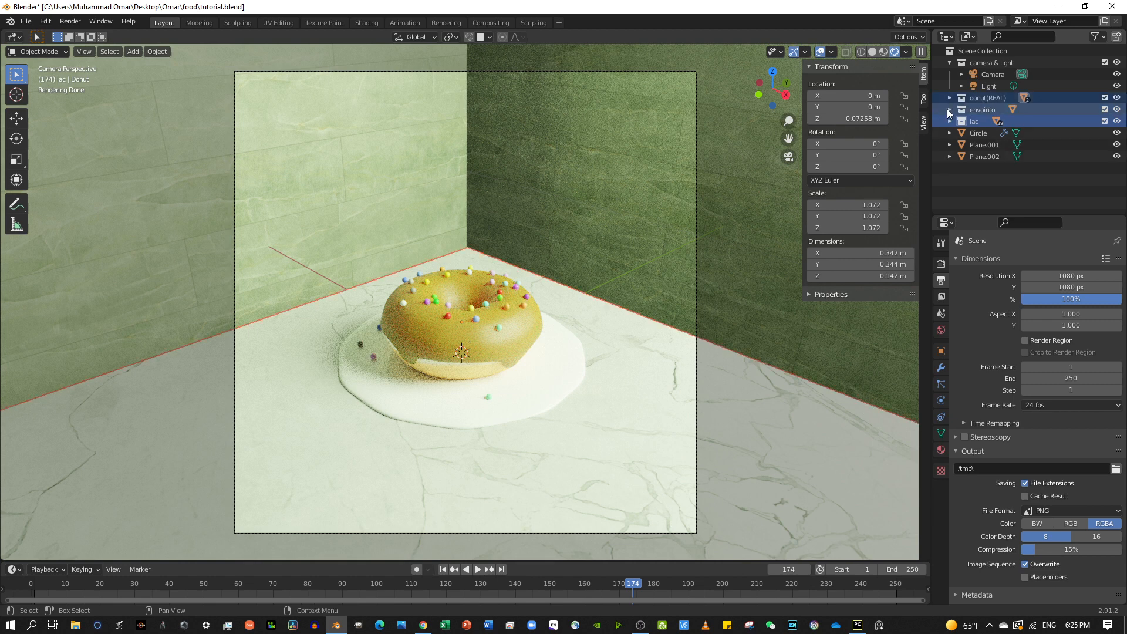
click(1043, 120)
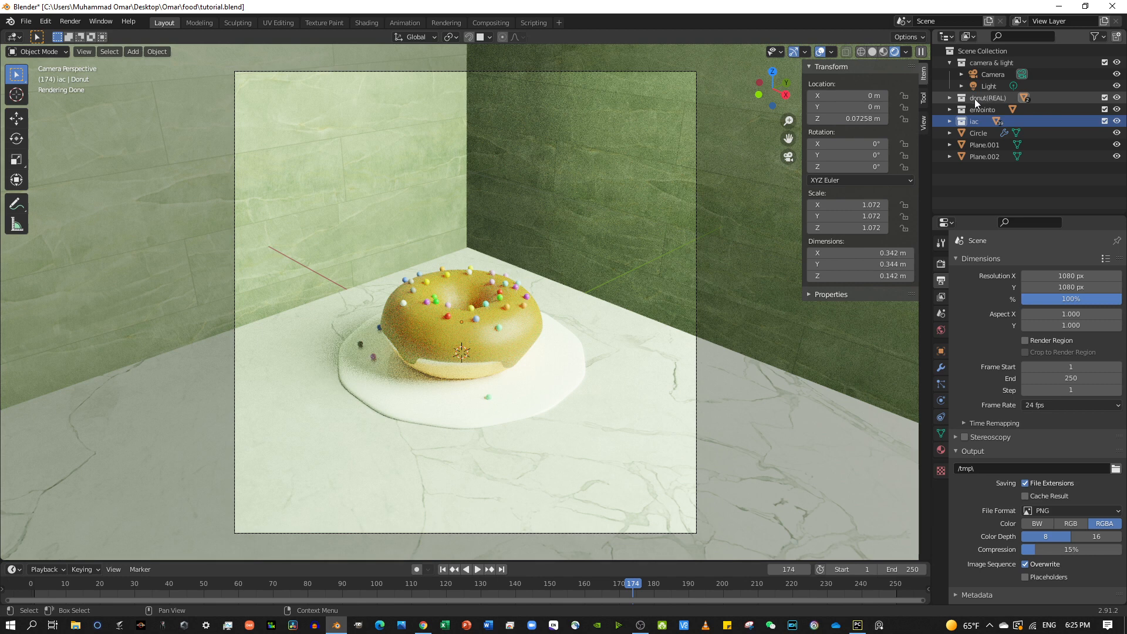
ctrl+click(942, 100)
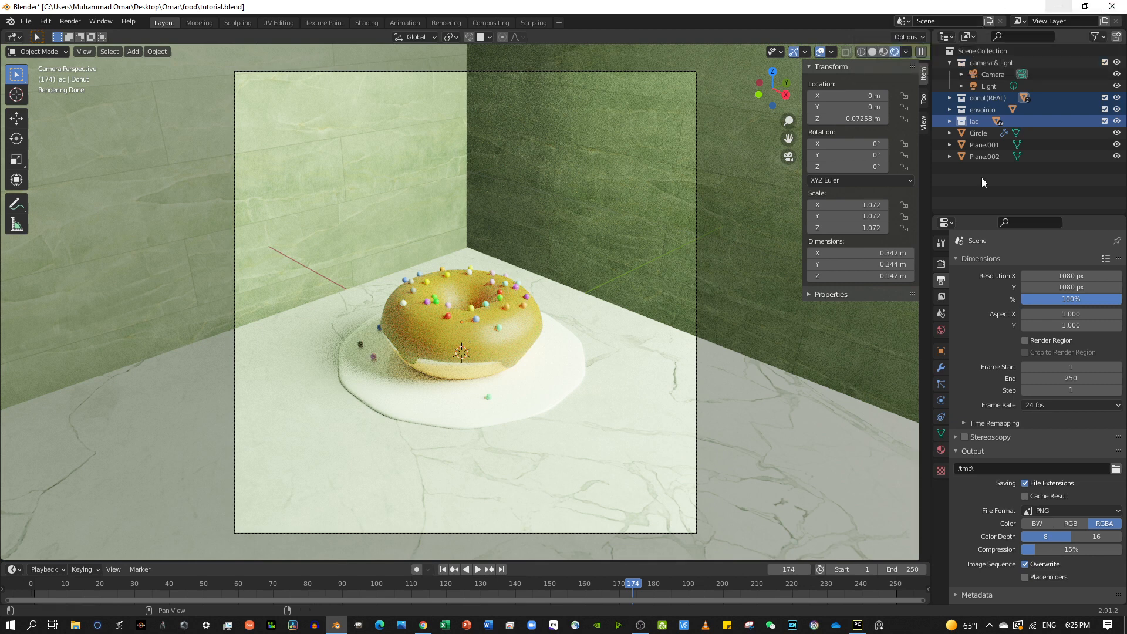
shift+click(1032, 110)
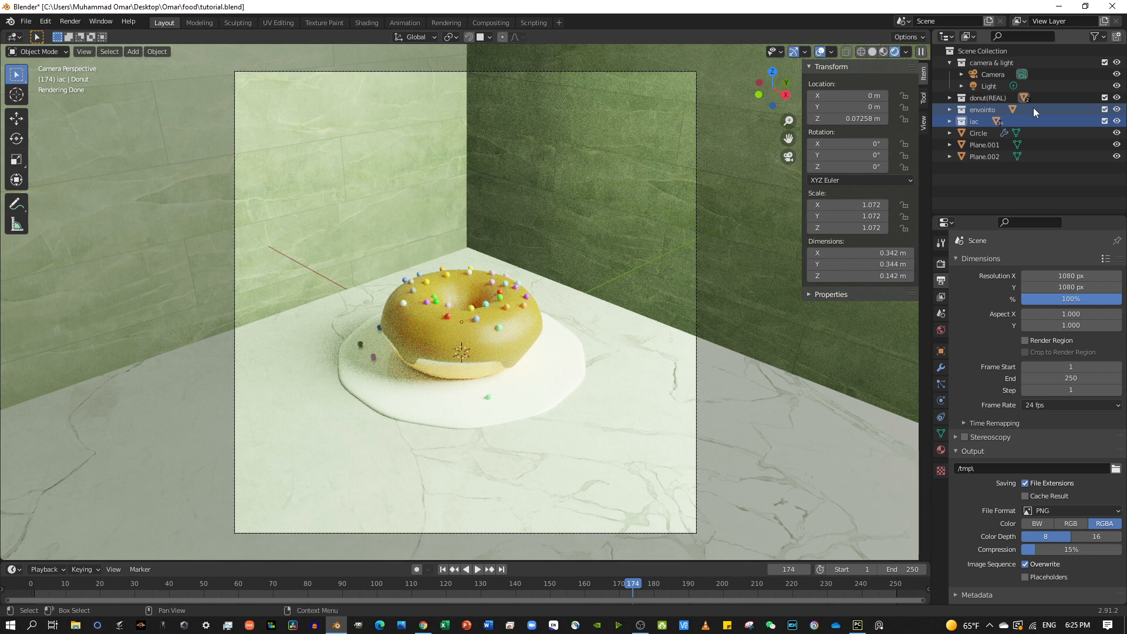
click(1033, 111)
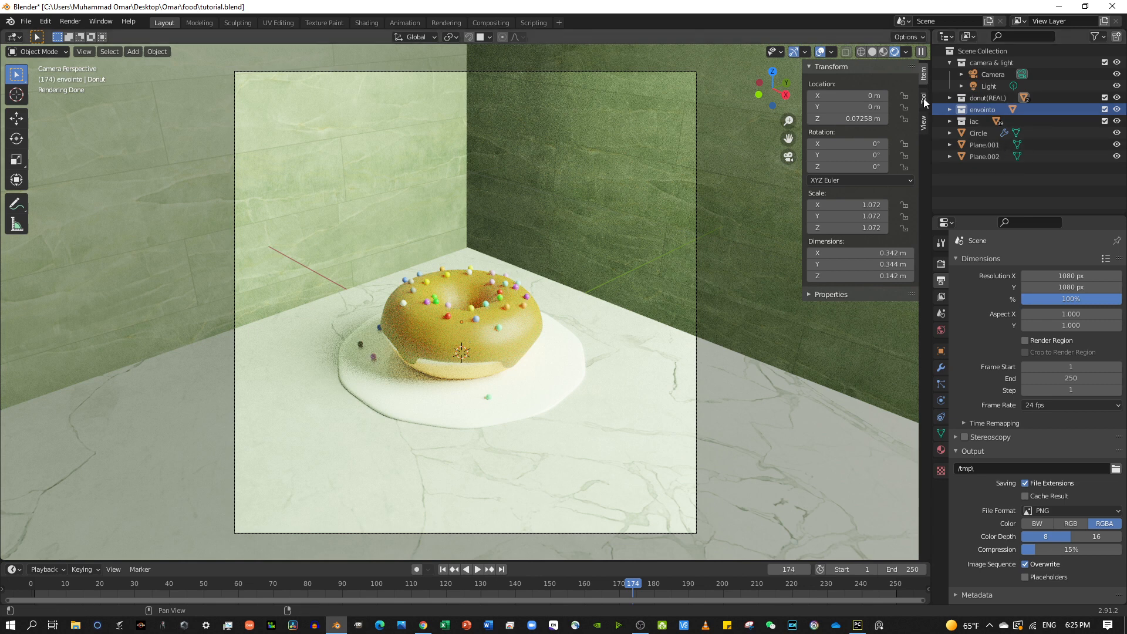
Try selecting the icing and the donut base together, alternating with the donut(REAL) and iac collections.
click(480, 342)
click(985, 101)
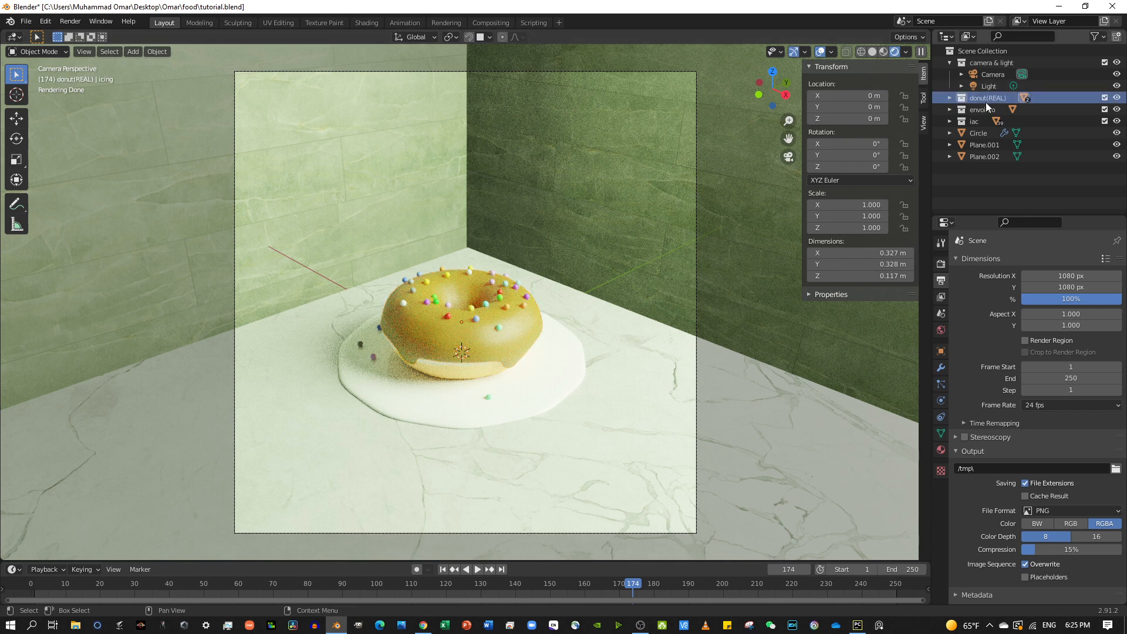
click(478, 368)
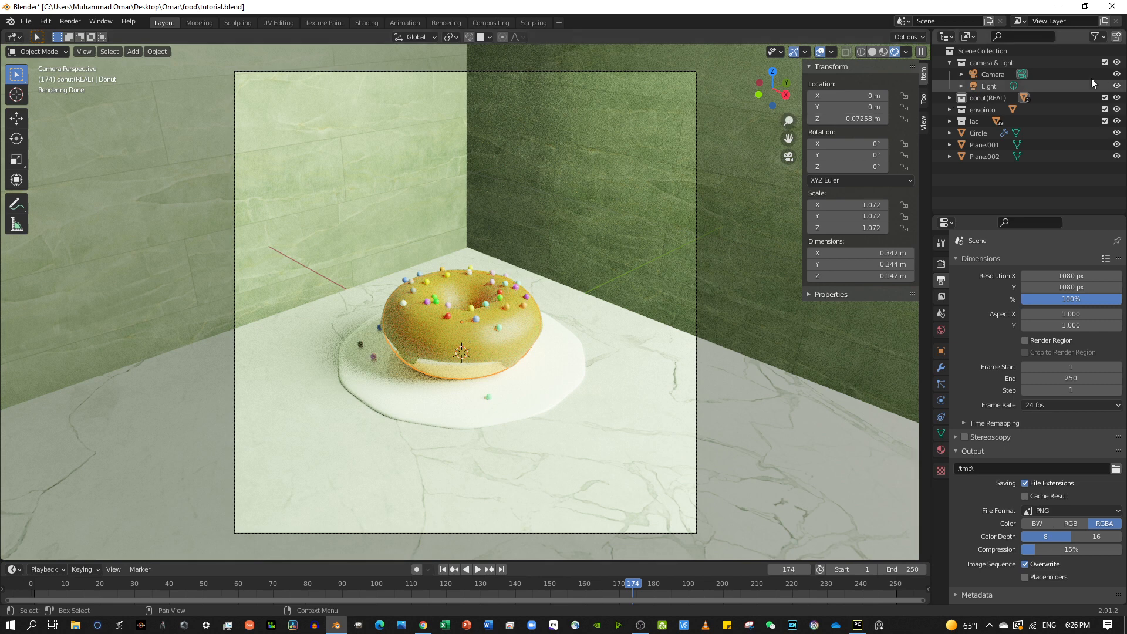
click(428, 334)
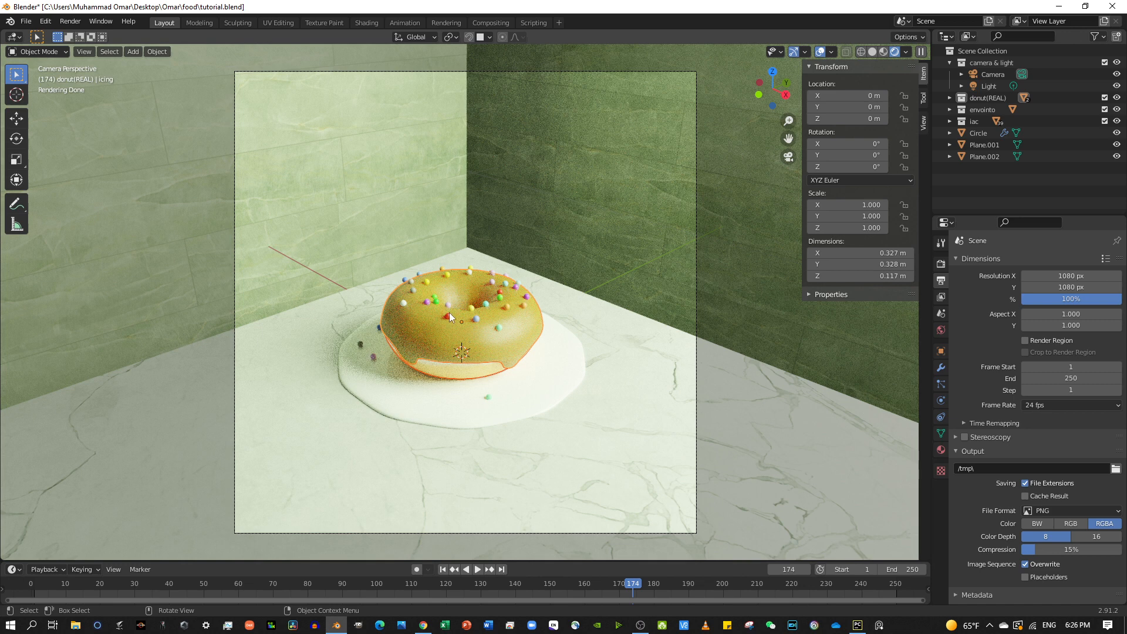
click(977, 122)
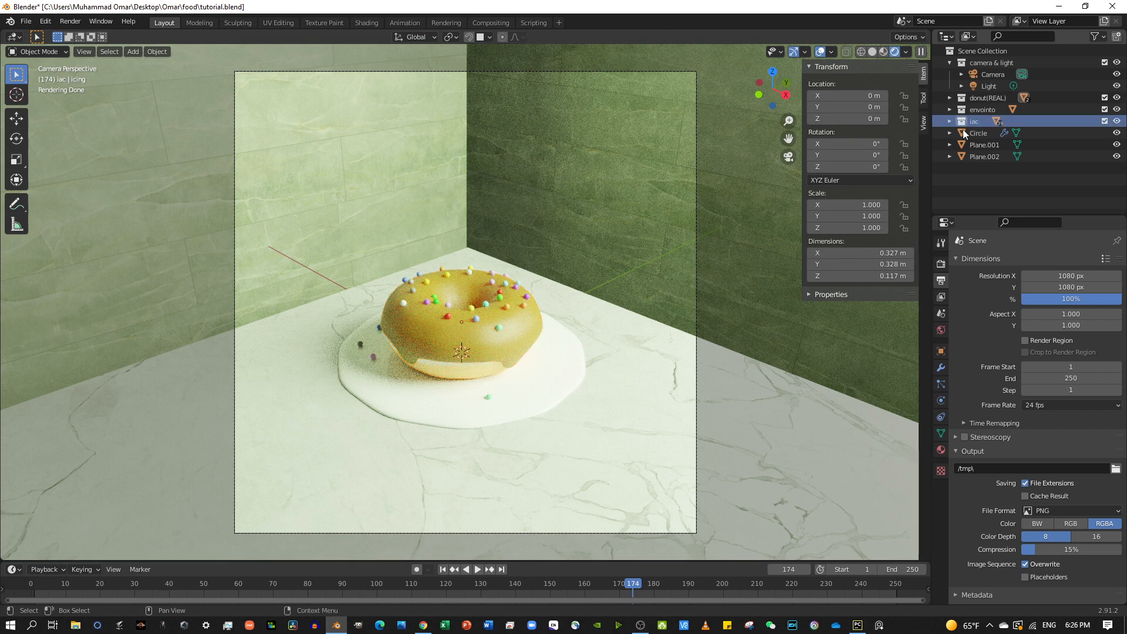
click(478, 345)
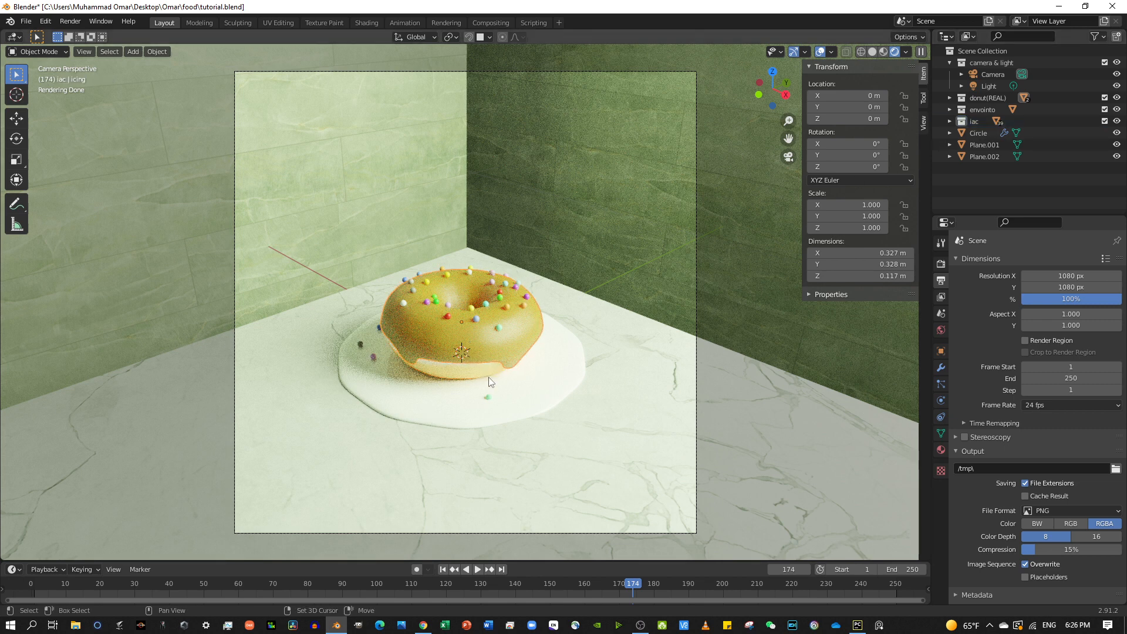
click(477, 364)
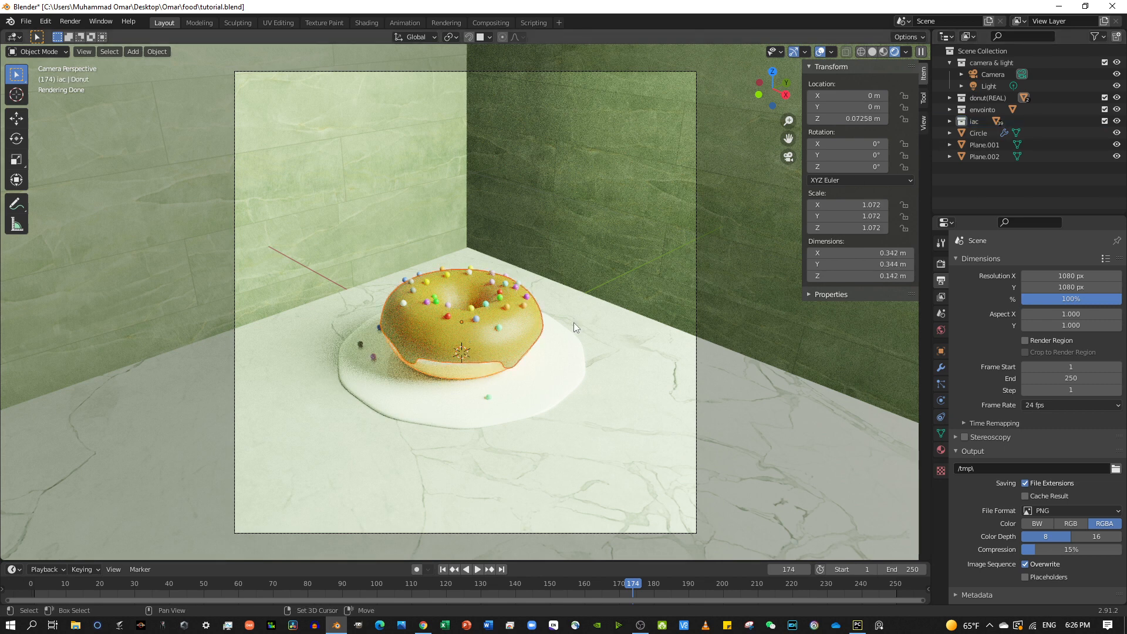
click(971, 119)
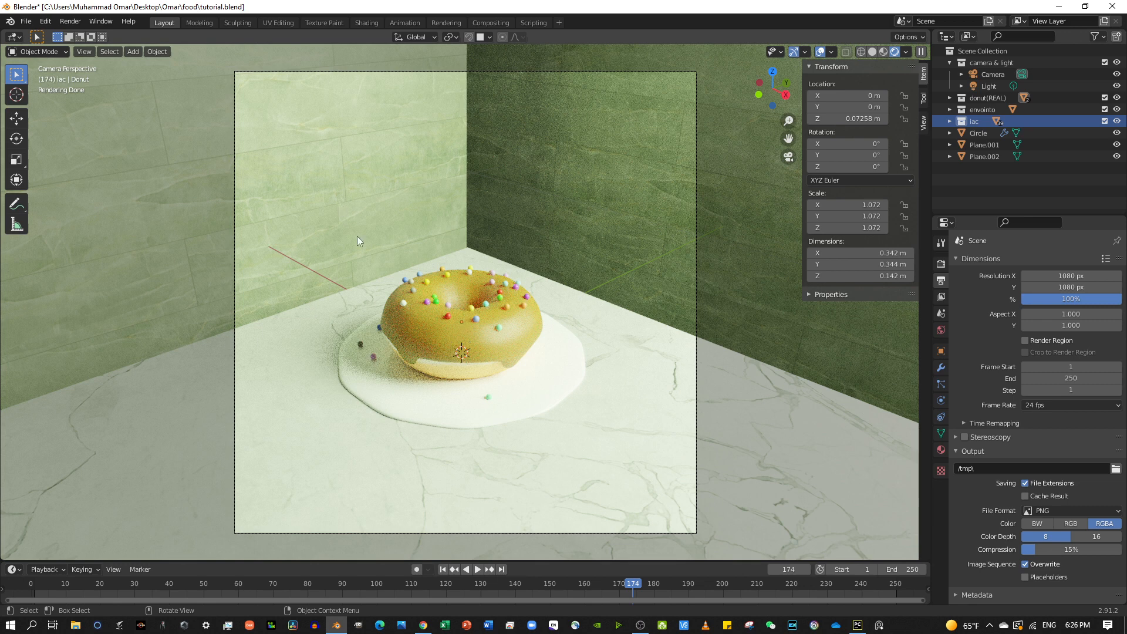
Try building a multi-selection of the icing, the donut base and the sprinkles in front of the hole.
click(449, 337)
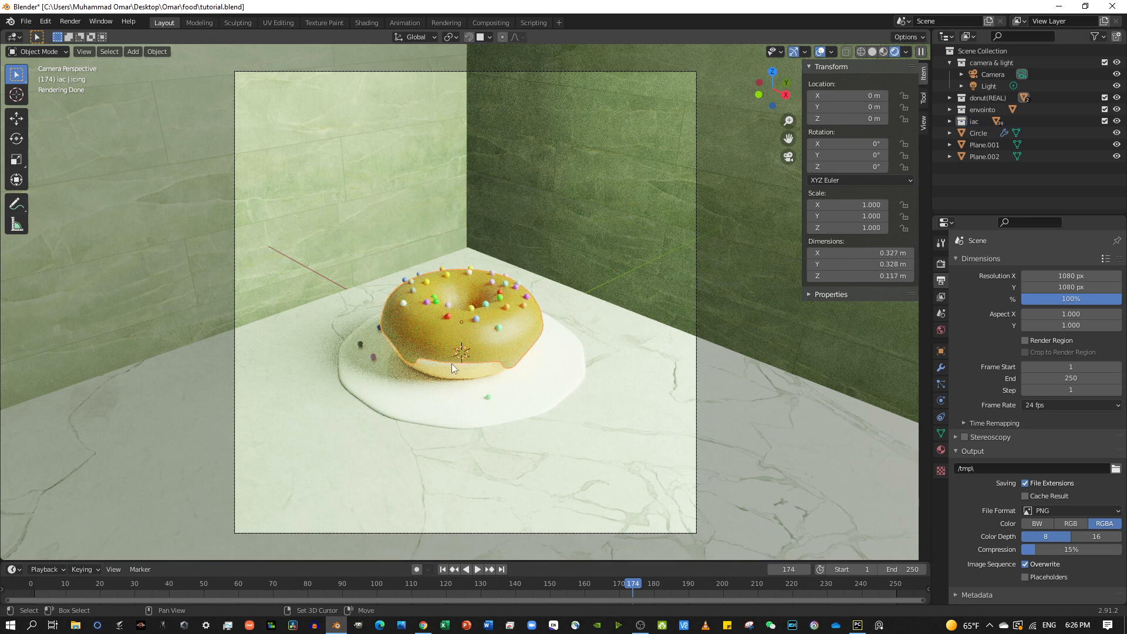
shift+click(448, 306)
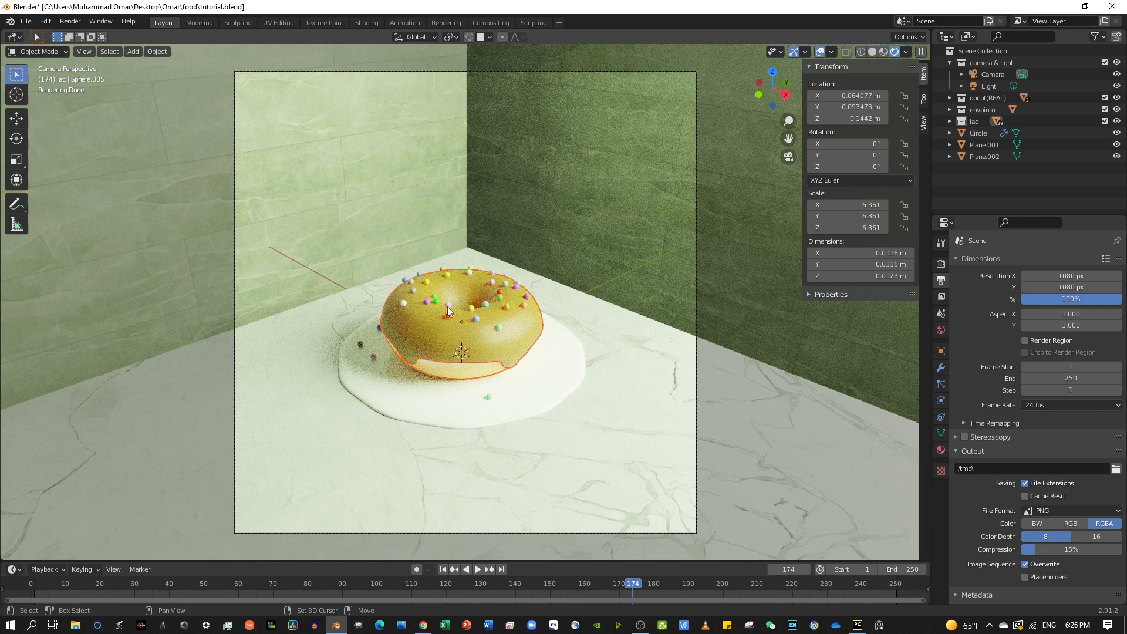
shift+click(447, 303)
shift+click(435, 294)
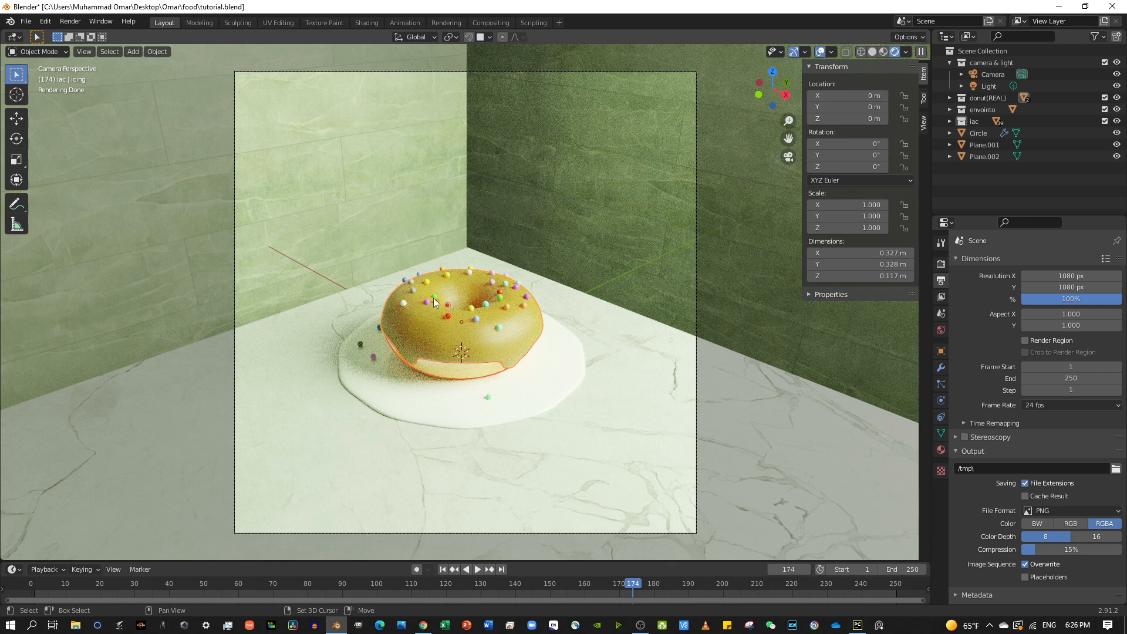
shift+click(434, 295)
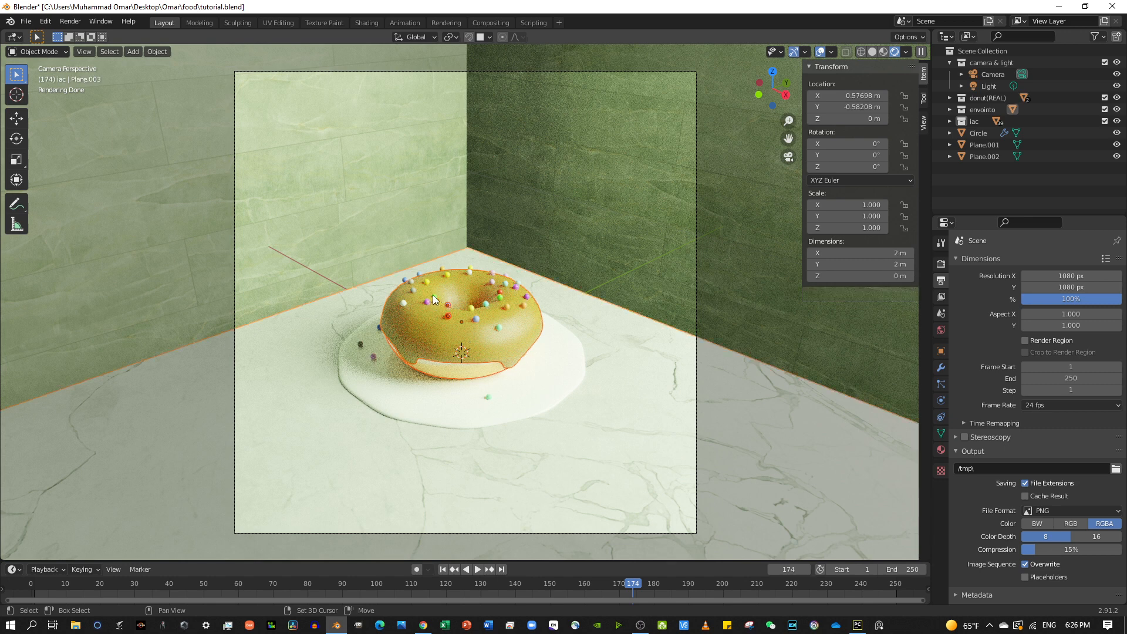
shift+click(435, 295)
shift+click(457, 329)
shift+click(432, 291)
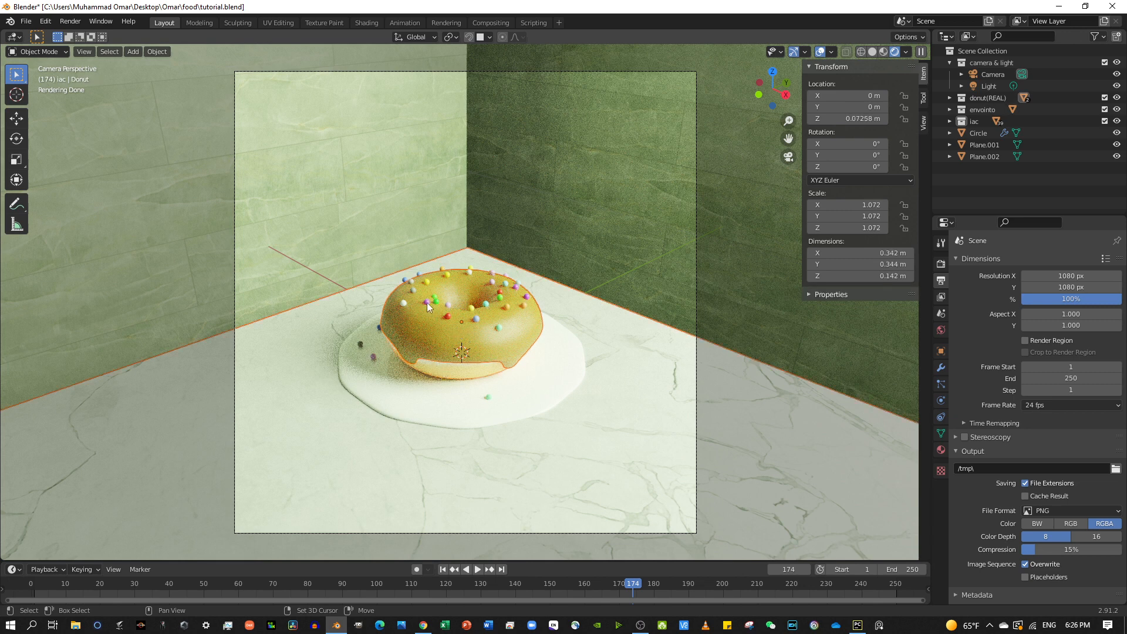
shift+click(426, 303)
Restart the multi-selection with the donut base and icing, and add the sprinkles along the donut's upper-left side.
click(437, 330)
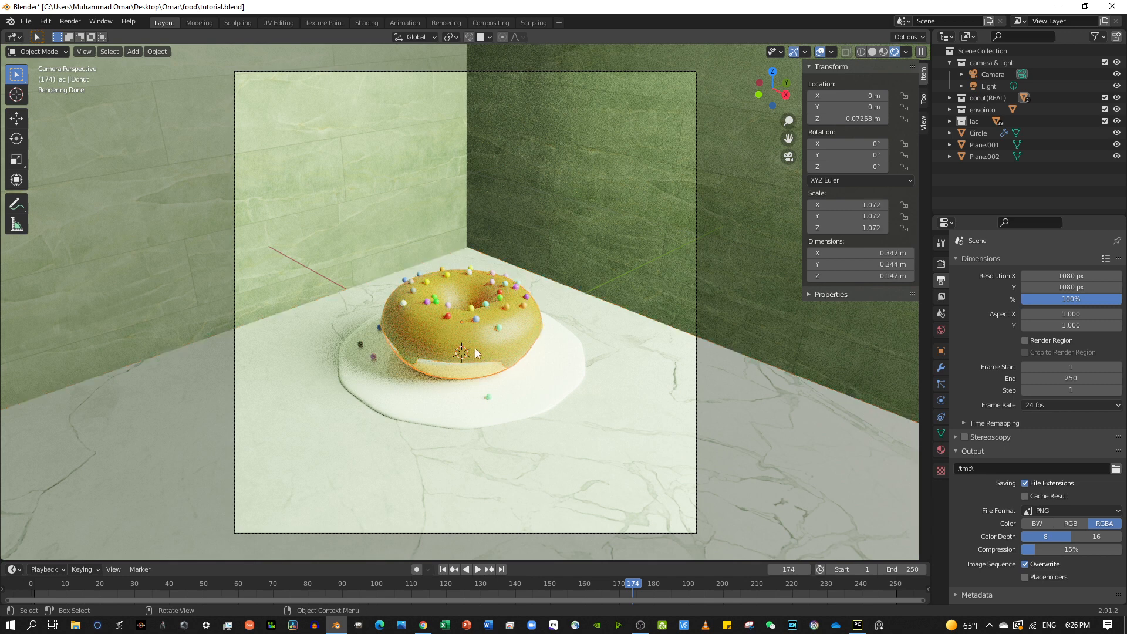
shift+click(428, 332)
shift+click(403, 301)
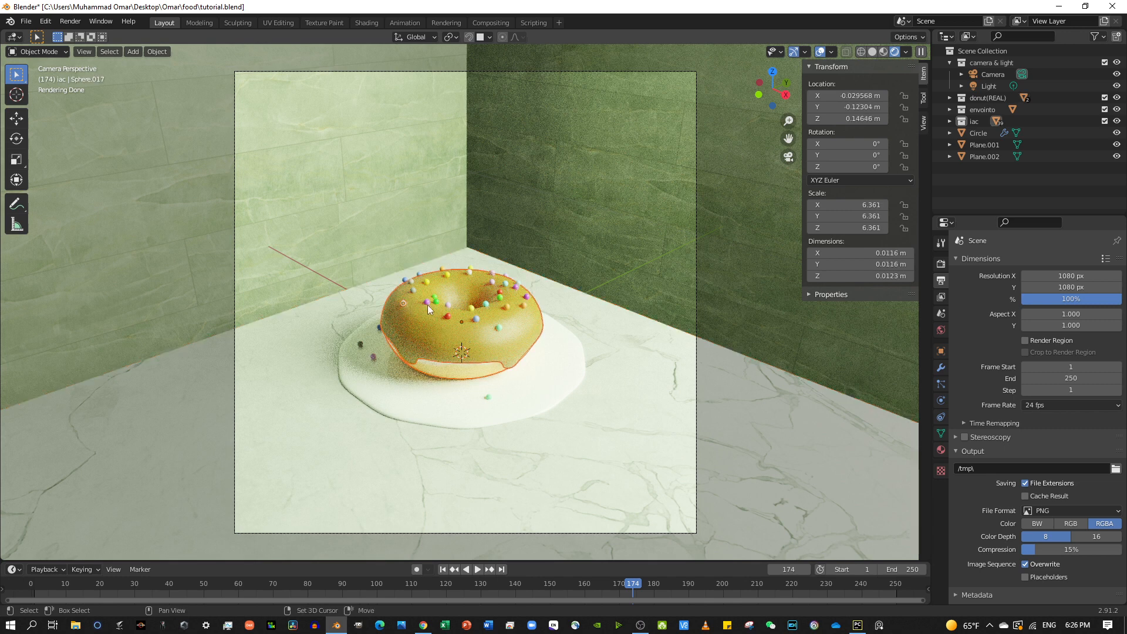
shift+click(420, 294)
shift+click(406, 279)
shift+click(426, 281)
shift+click(411, 281)
shift+click(411, 281)
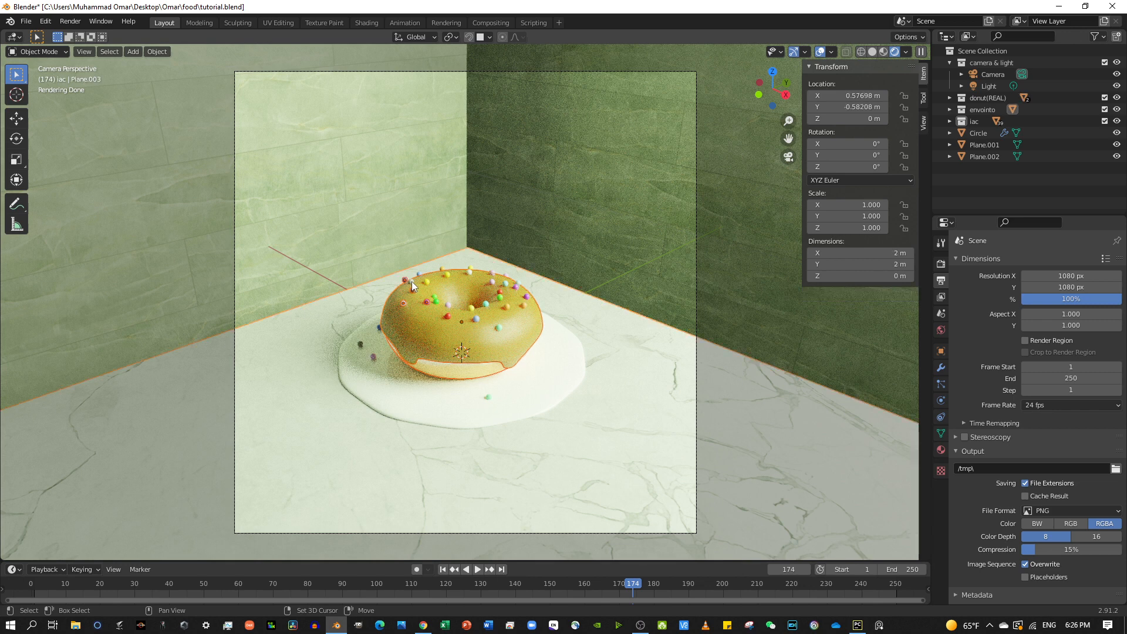
shift+click(411, 284)
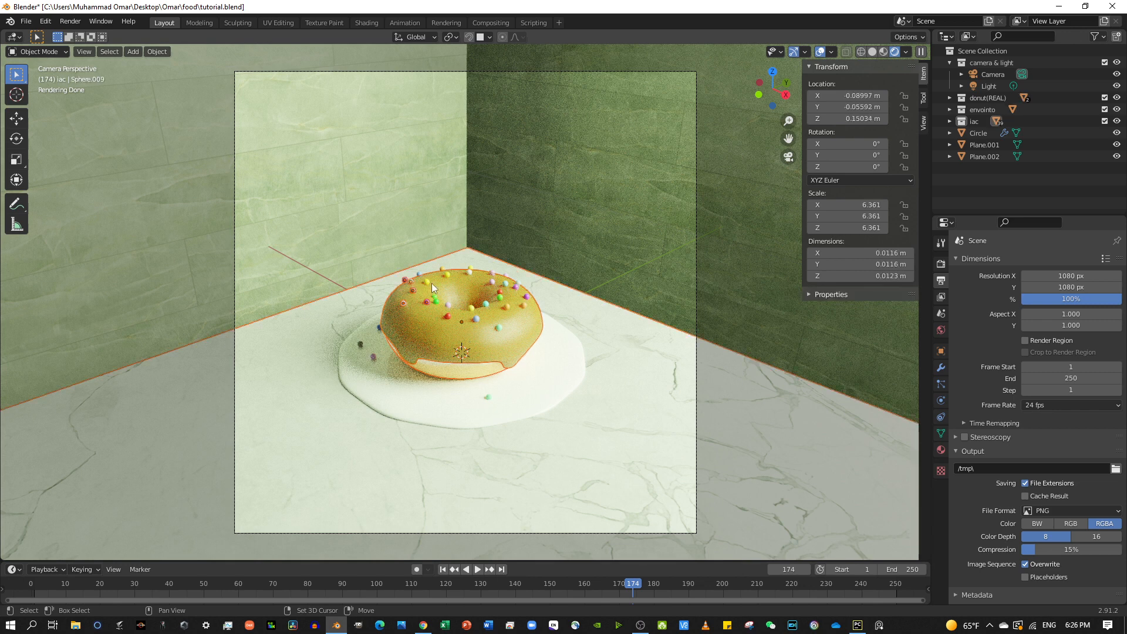
shift+click(426, 281)
Replace the multi-selection with only the donut base and hide the transform values.
click(544, 365)
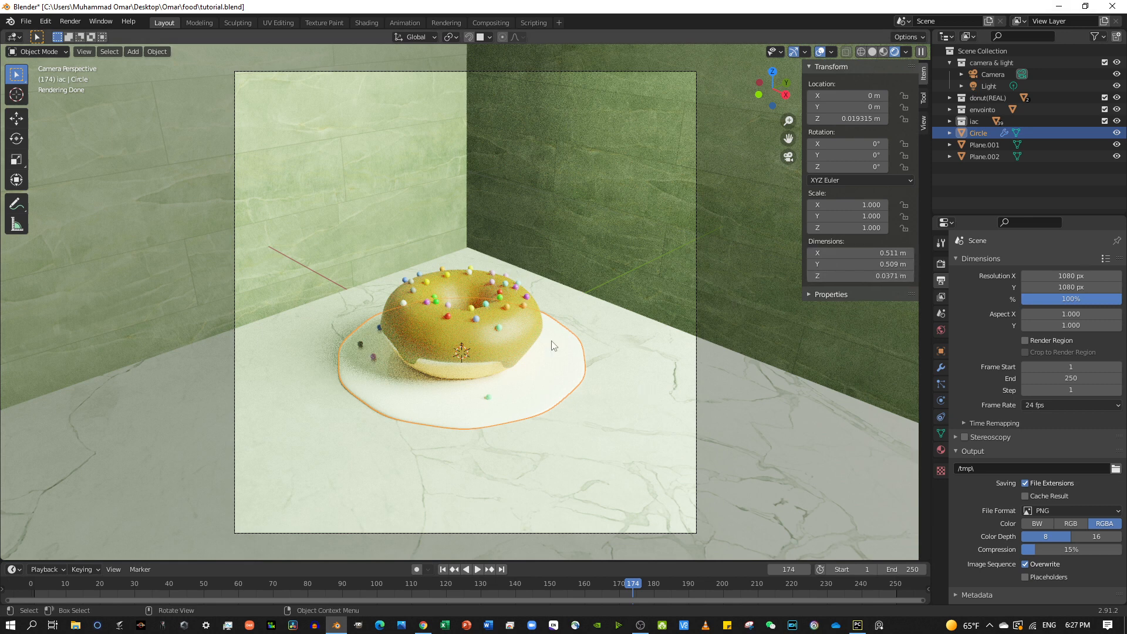
click(498, 345)
click(470, 365)
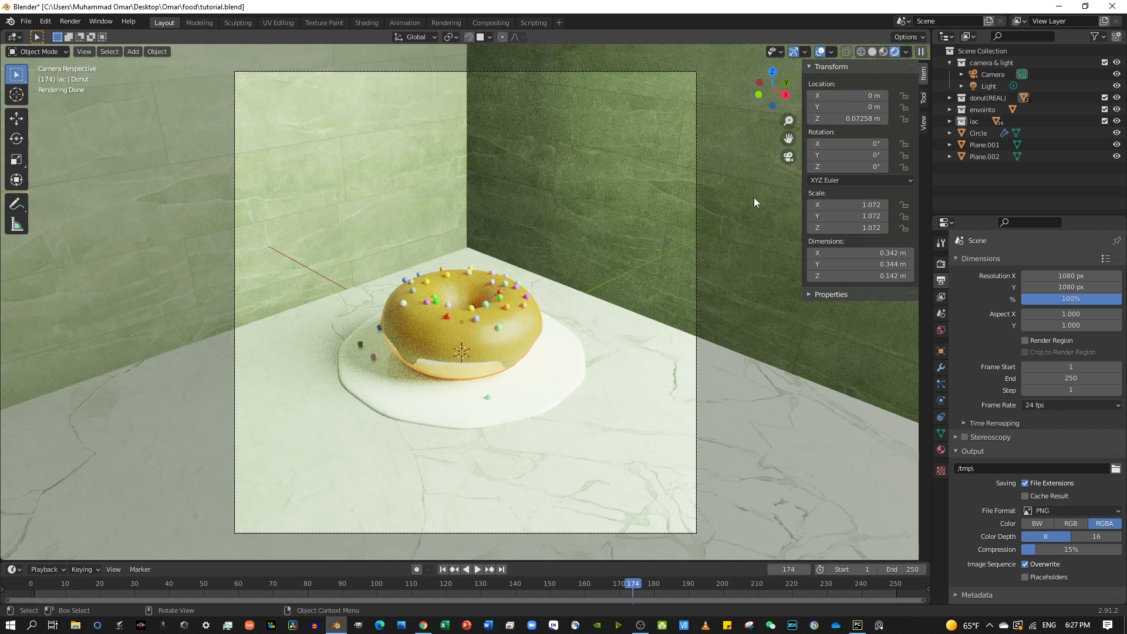
key(n)
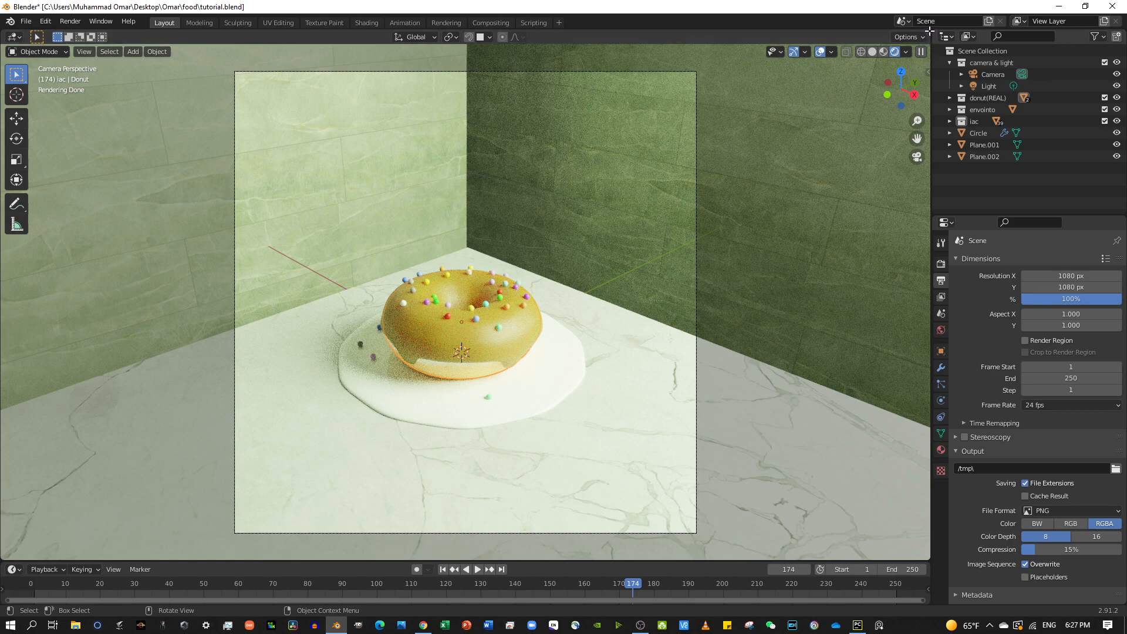
Split the 3D viewport vertically and show the whole room with camera and light from outside in the solid-shaded half.
drag(929, 31, 399, 27)
click(777, 188)
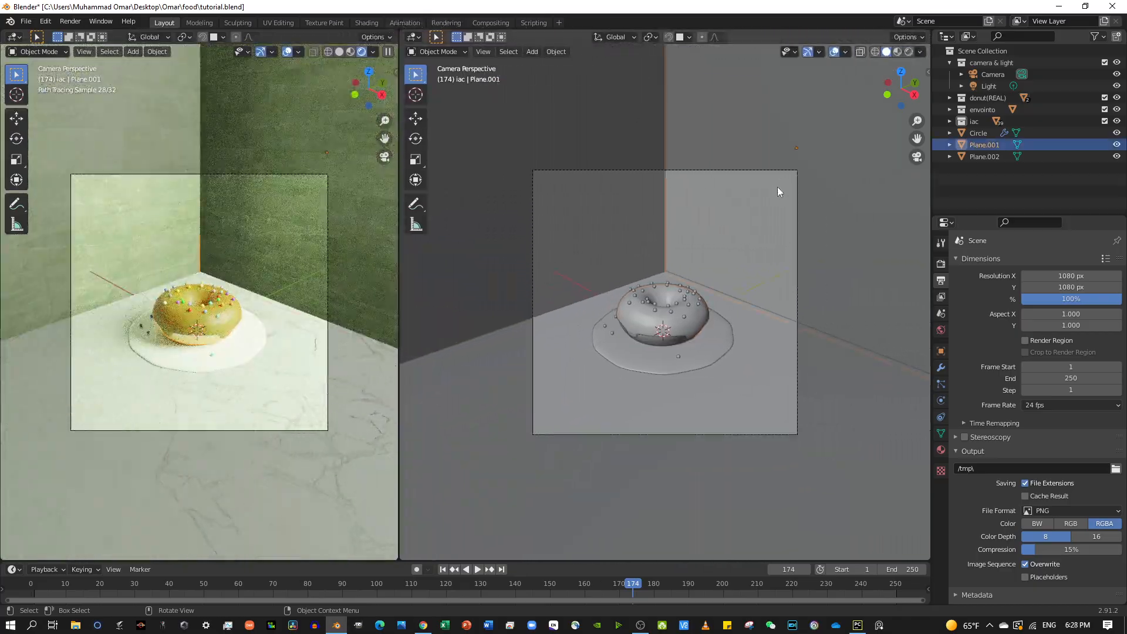
middle_drag(774, 187, 904, 195)
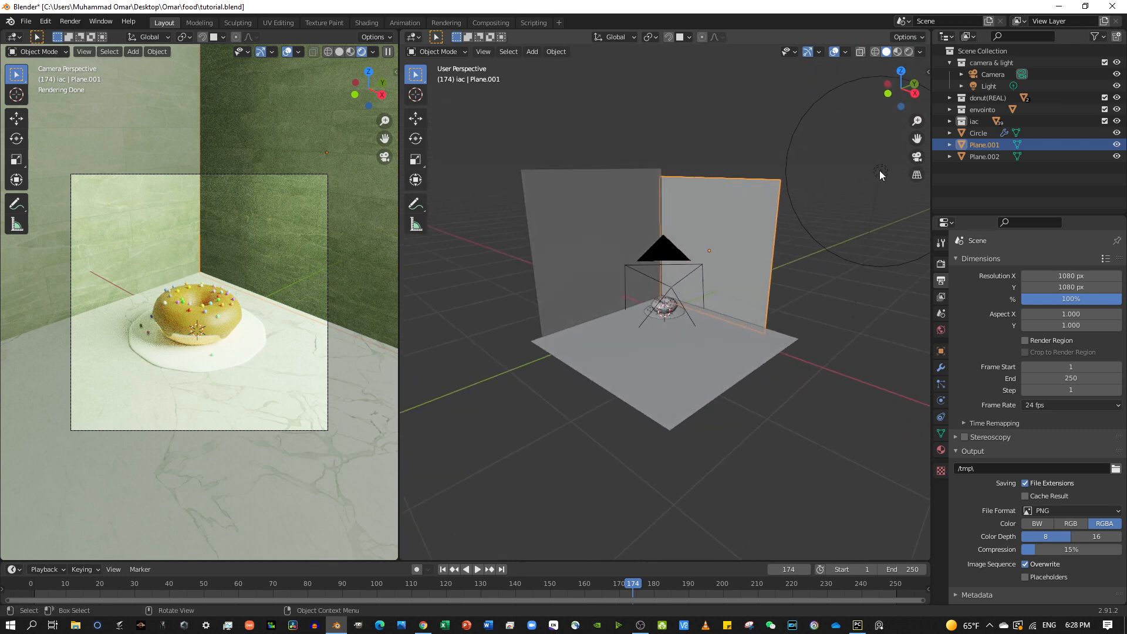
Move the light about -0.70 m along the global Y axis and about 0.78 m along the global X axis.
click(879, 172)
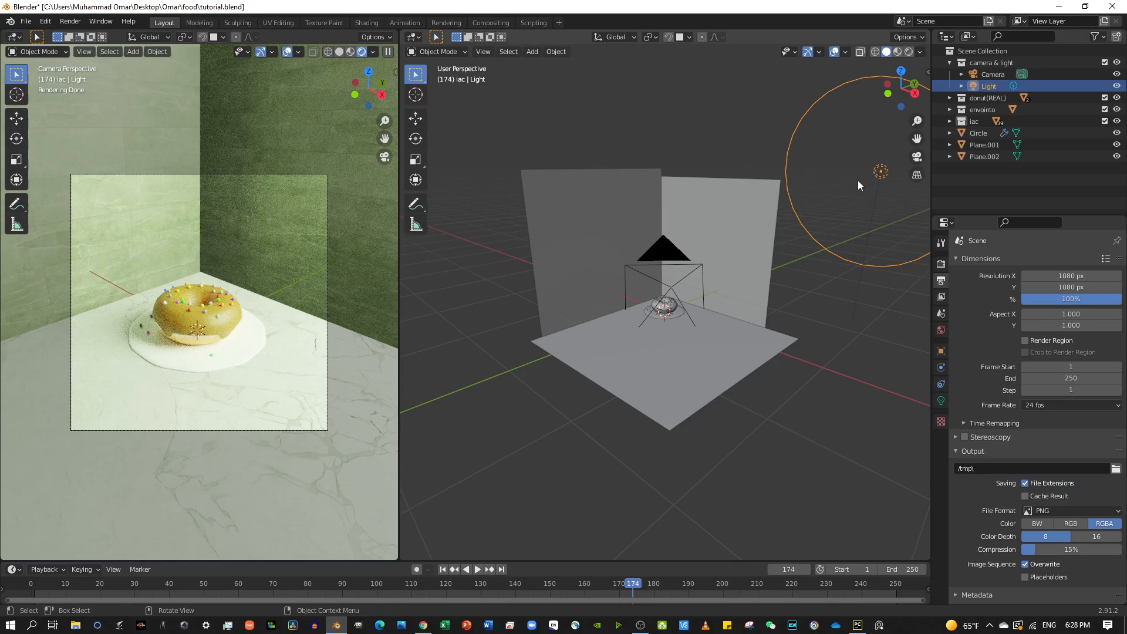
key(g)
key(y)
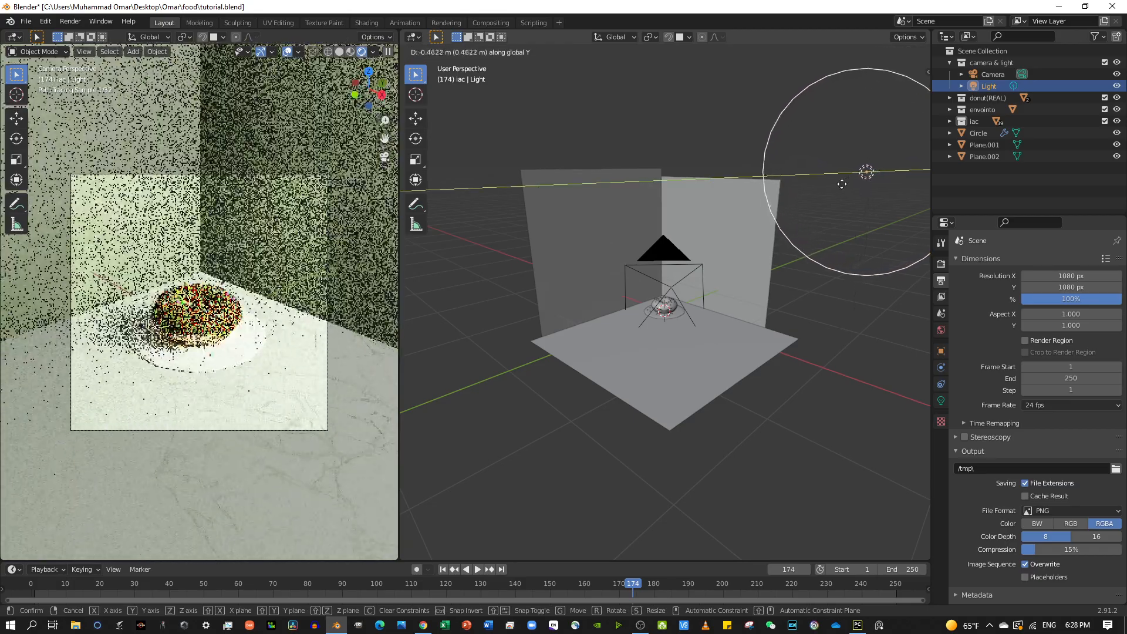
click(834, 187)
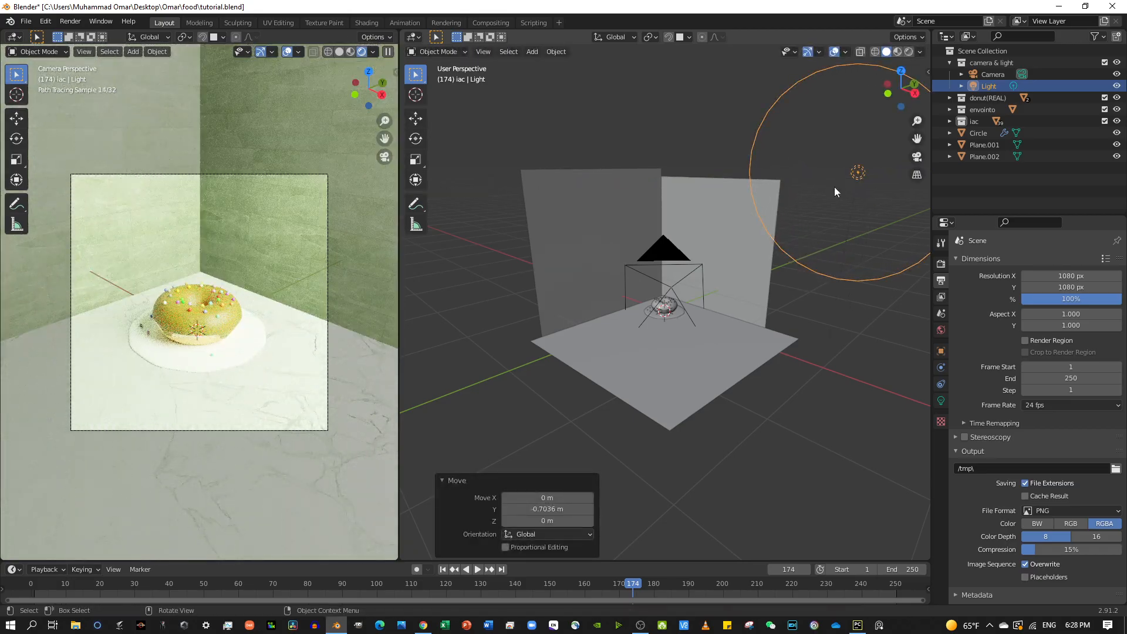
key(g)
key(x)
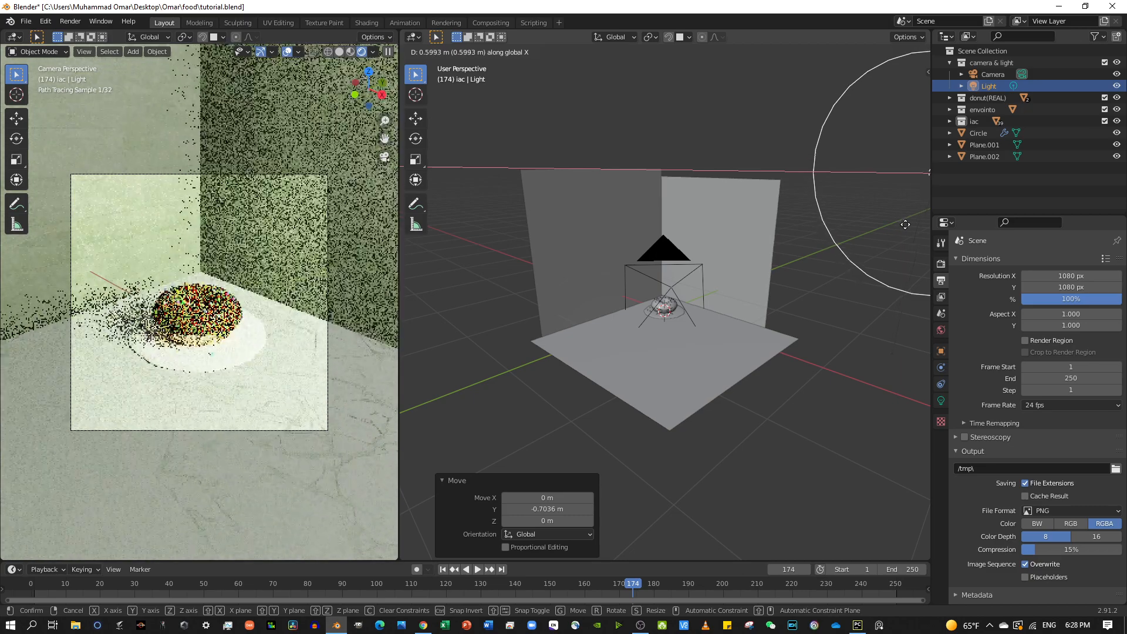
click(924, 237)
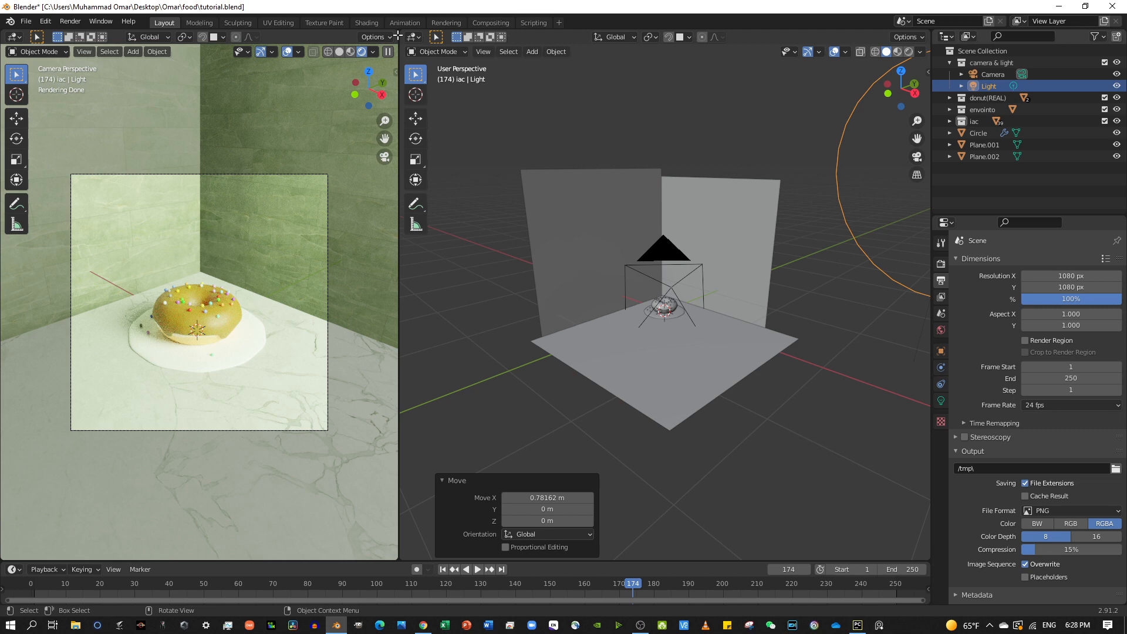
Merge the split viewports back into one and show the rendered view through the camera.
drag(397, 37, 361, 40)
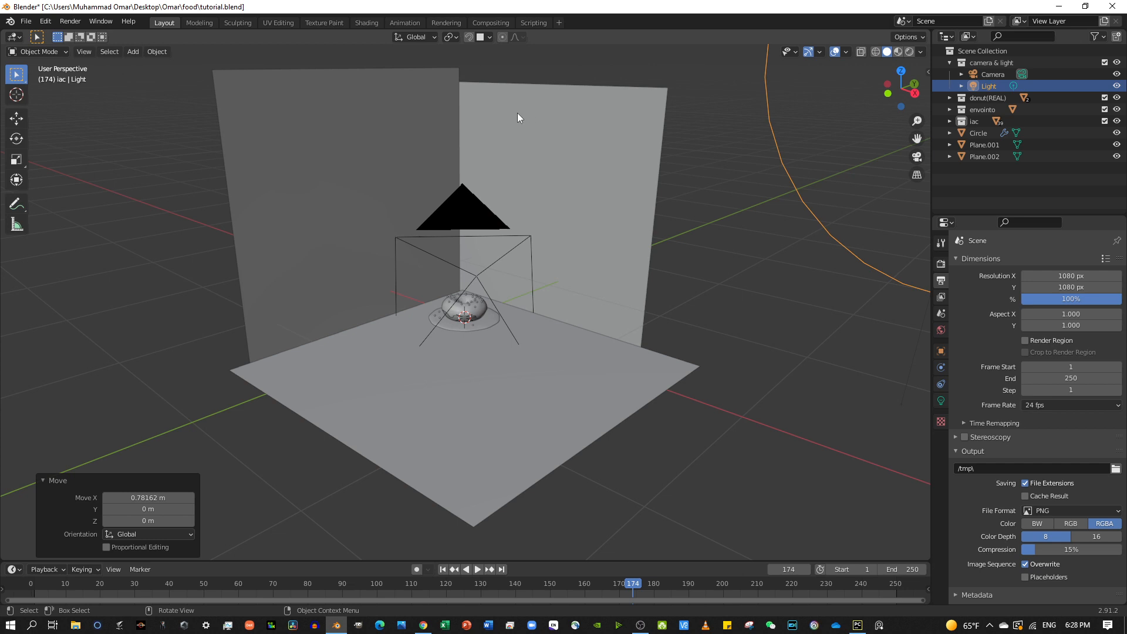
scroll(602, 132, down, 2)
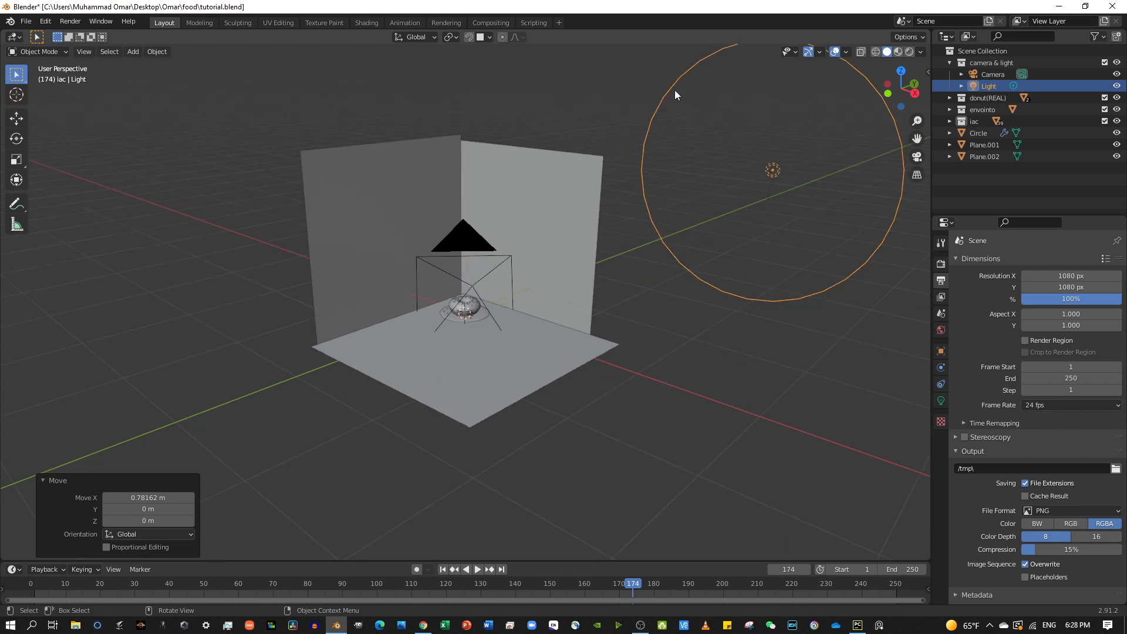
click(916, 157)
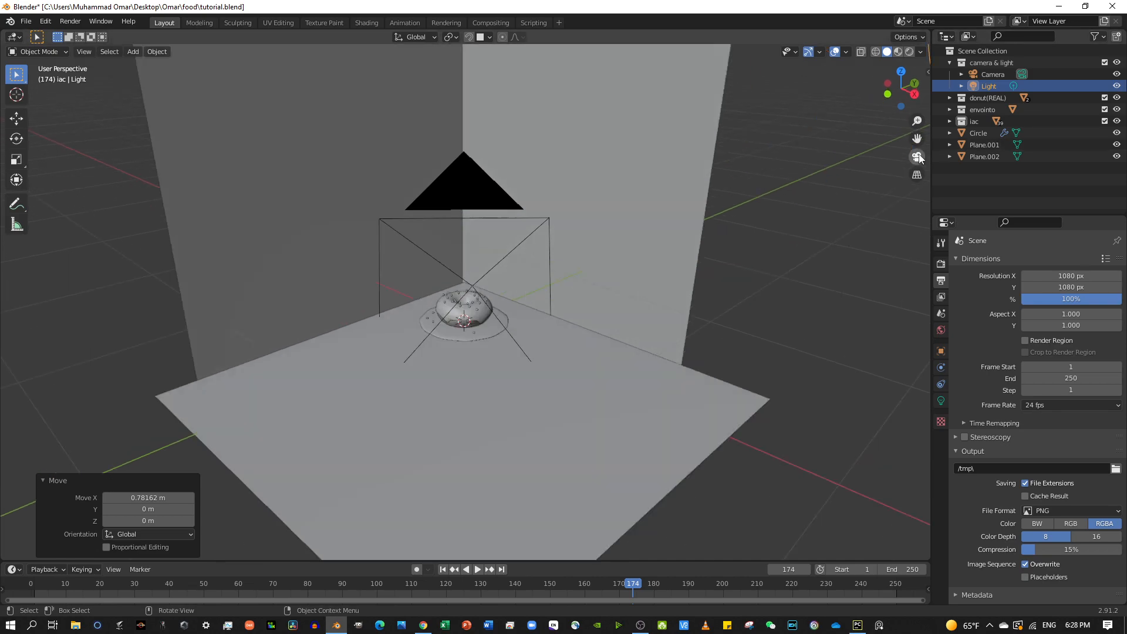
click(909, 52)
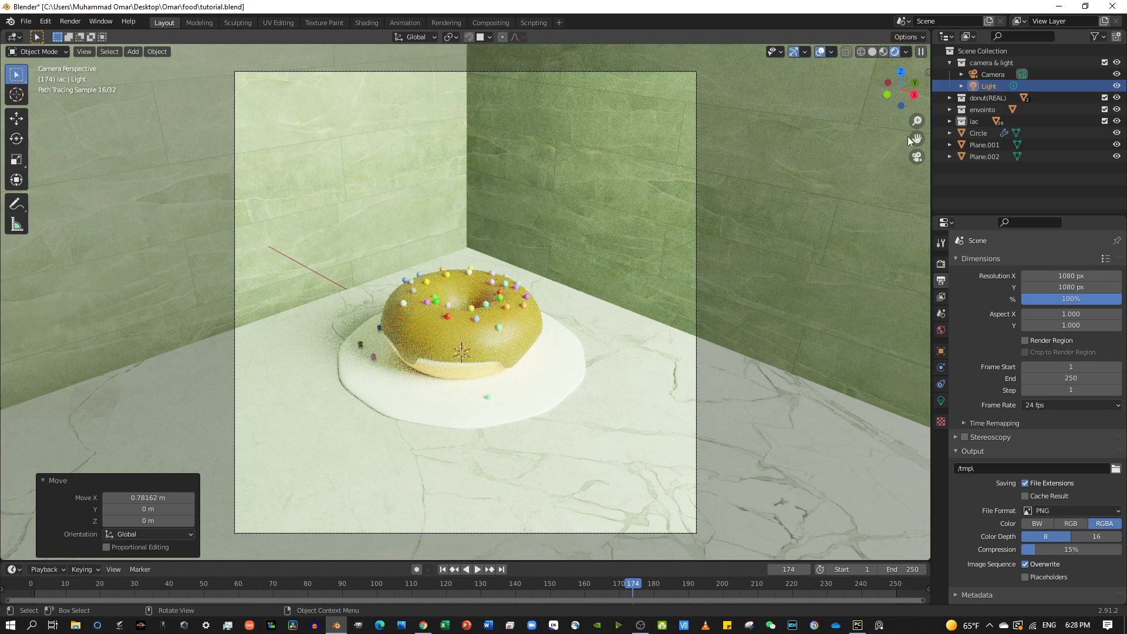
Open the camera's lens and depth of field settings, and undo a trial rotation of the camera about the global Z axis.
click(1061, 73)
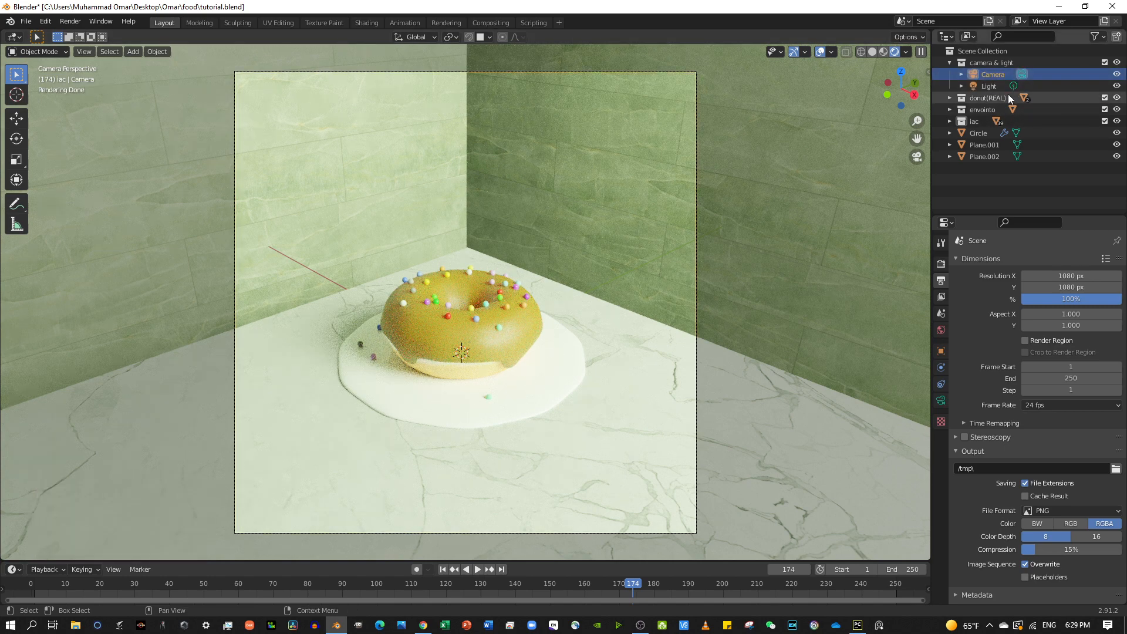
click(940, 401)
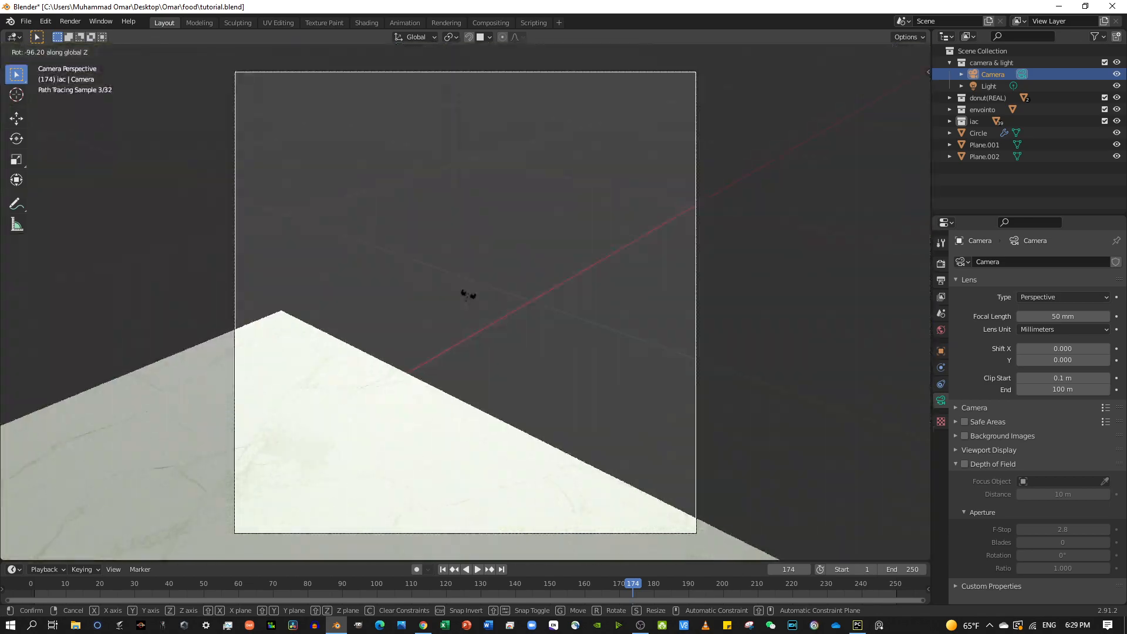
click(446, 298)
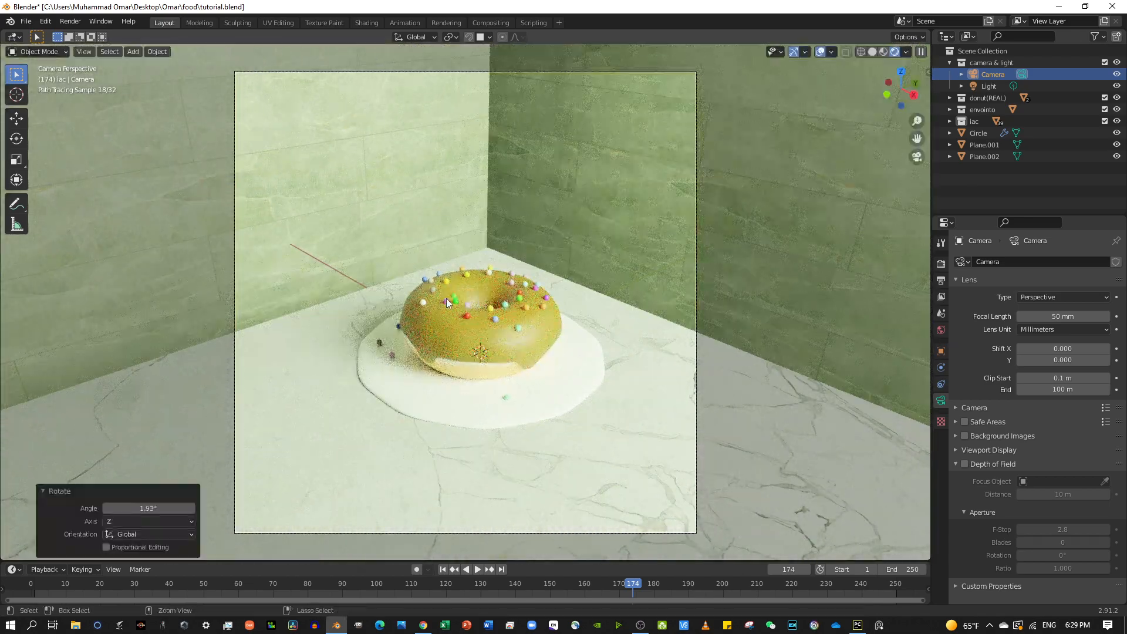
key(ctrl+z)
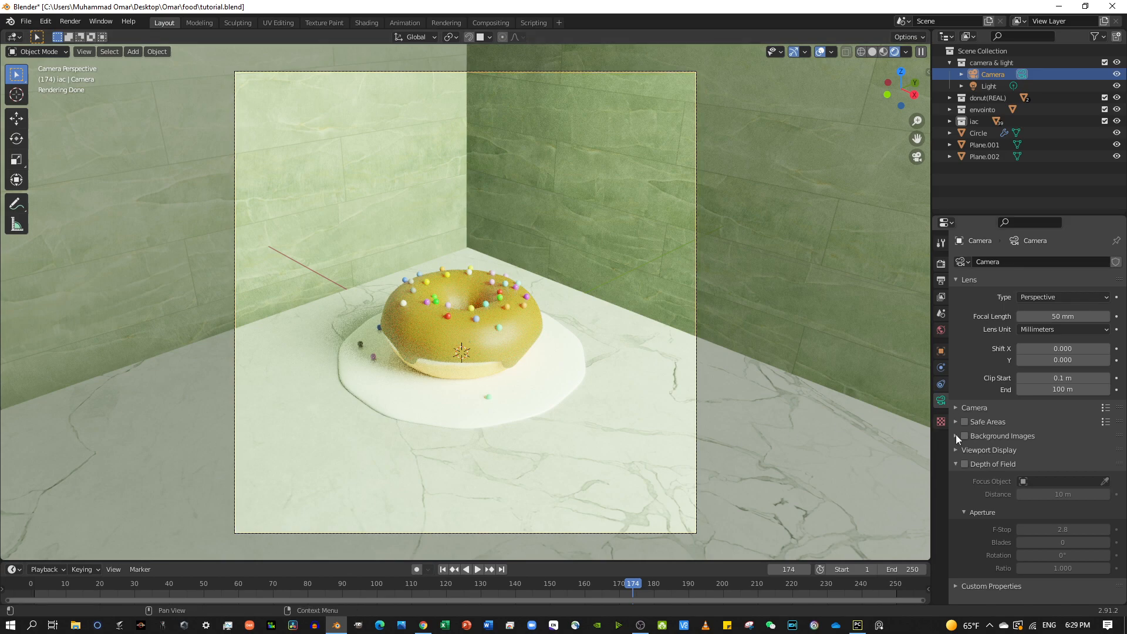
Enable the camera's depth of field and pick the icing as its focus object.
click(964, 463)
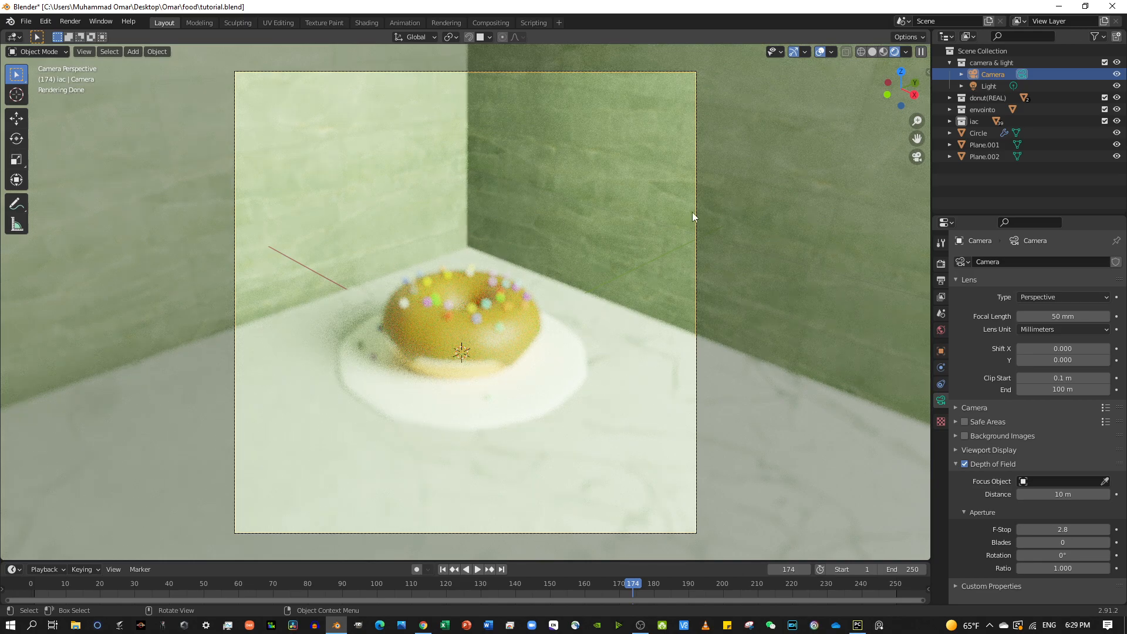
mouse_move(510, 294)
middle_down()
mouse_move(468, 305)
mouse_move(460, 319)
middle_up()
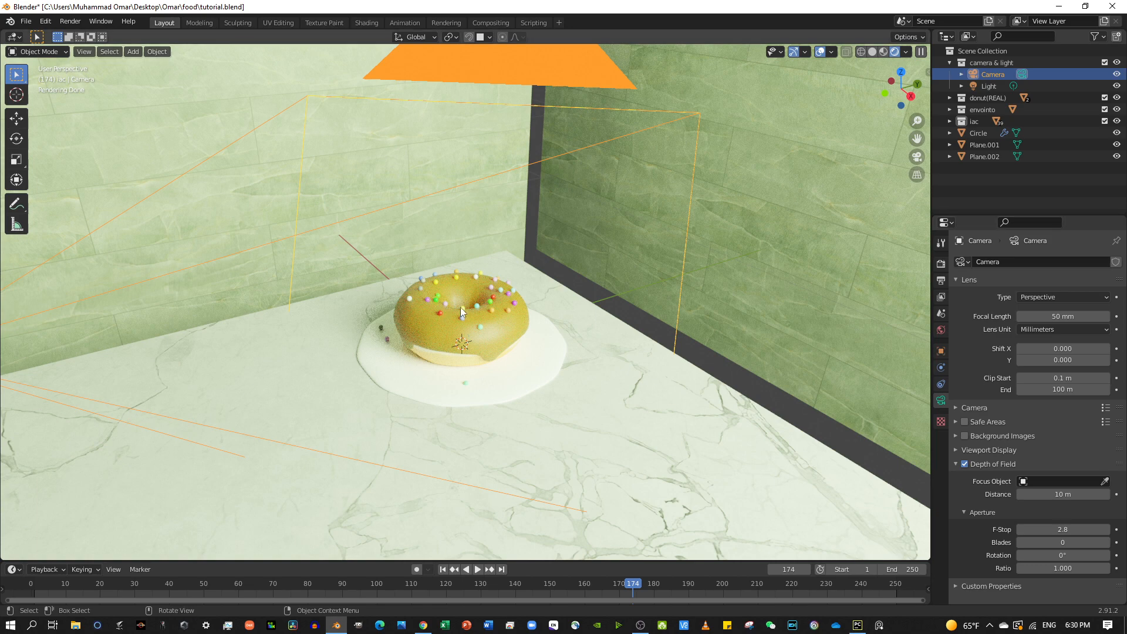
click(1103, 481)
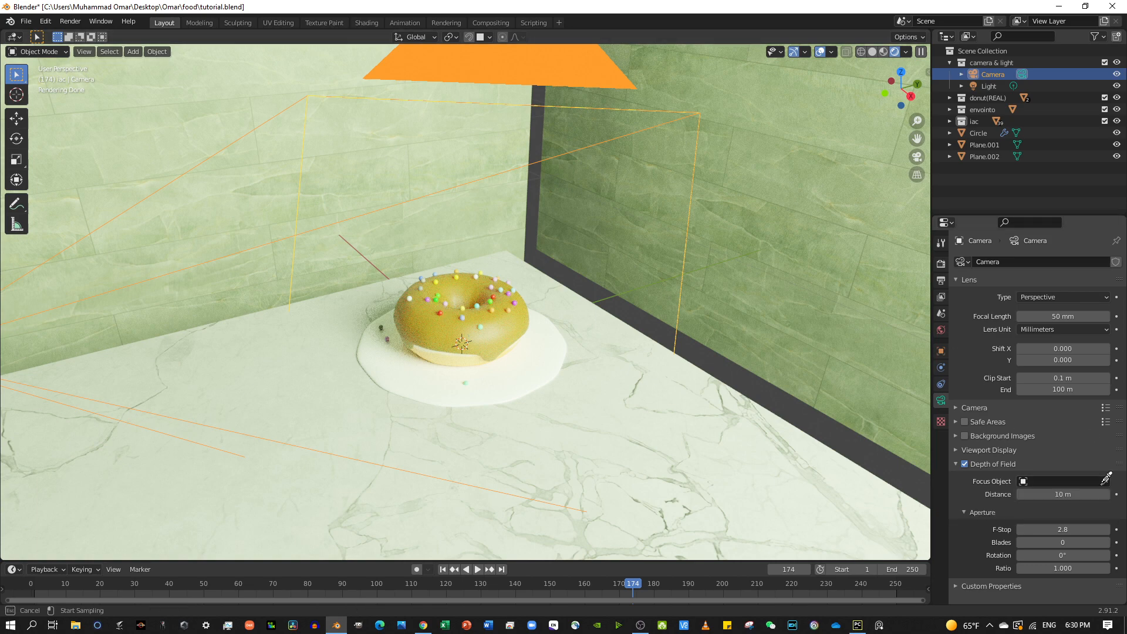
click(493, 324)
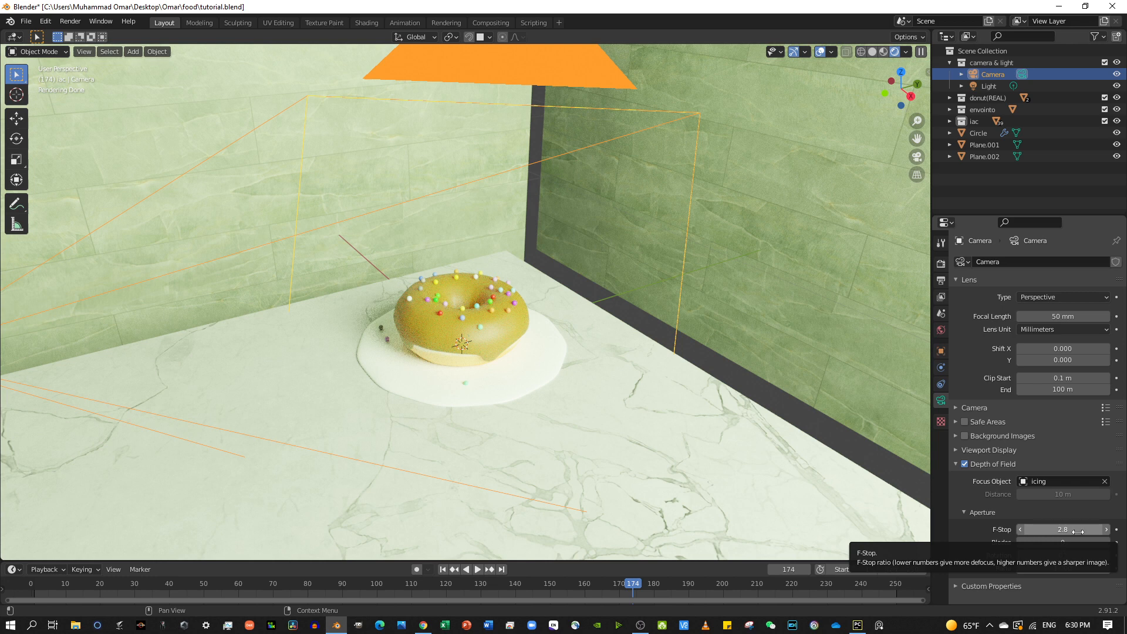
Set the camera's F-Stop to 20 while viewing through the camera, and clear the focus object.
click(1078, 530)
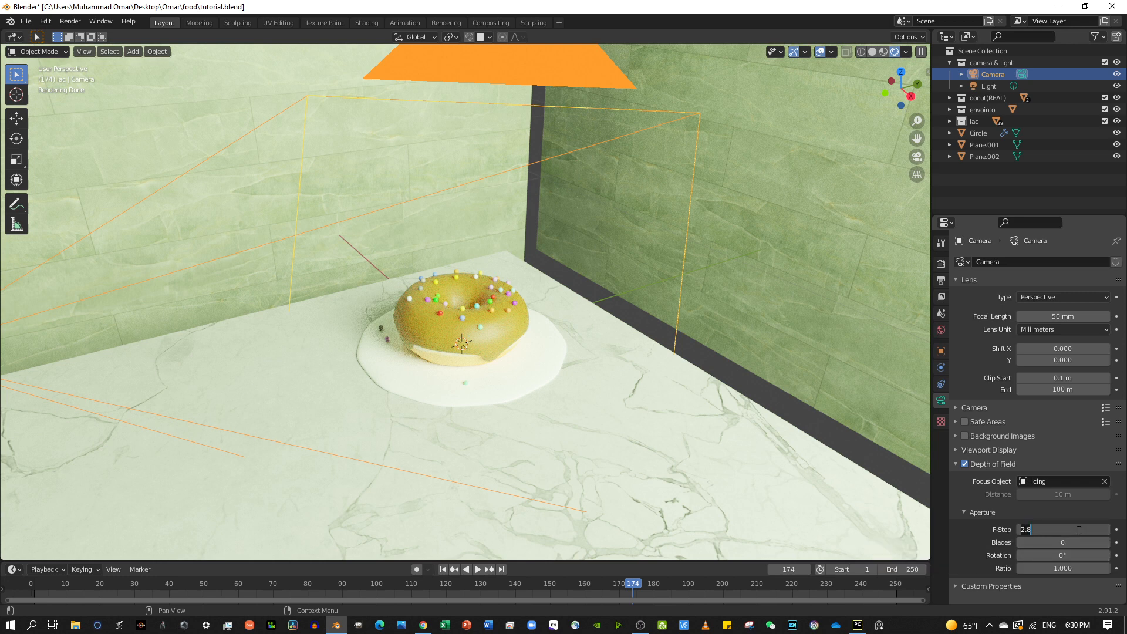
click(916, 157)
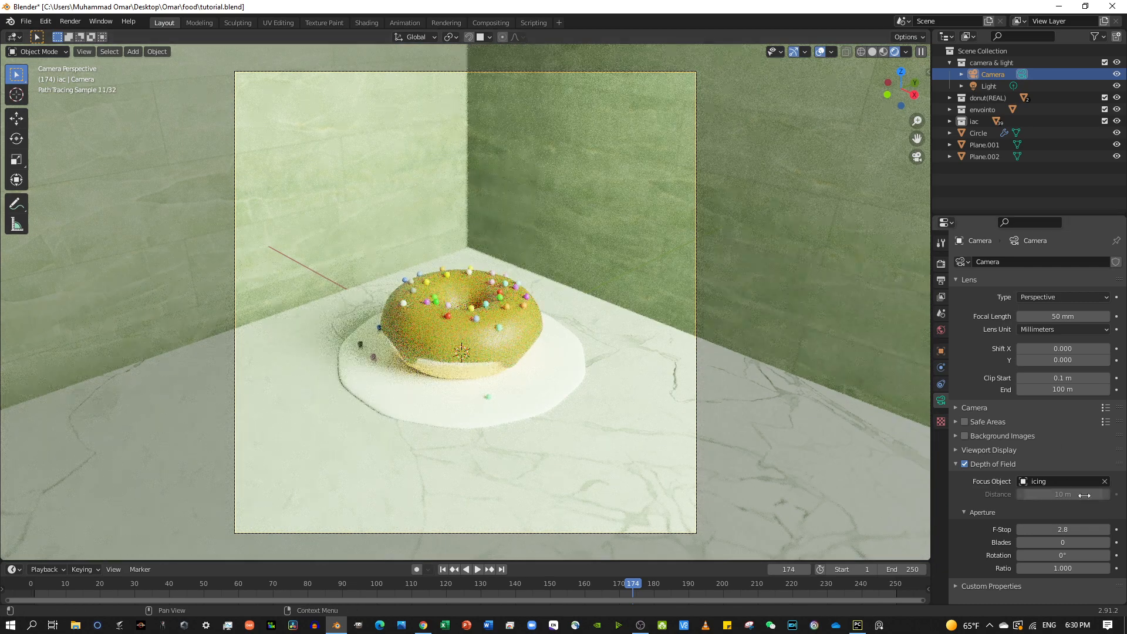
click(1067, 531)
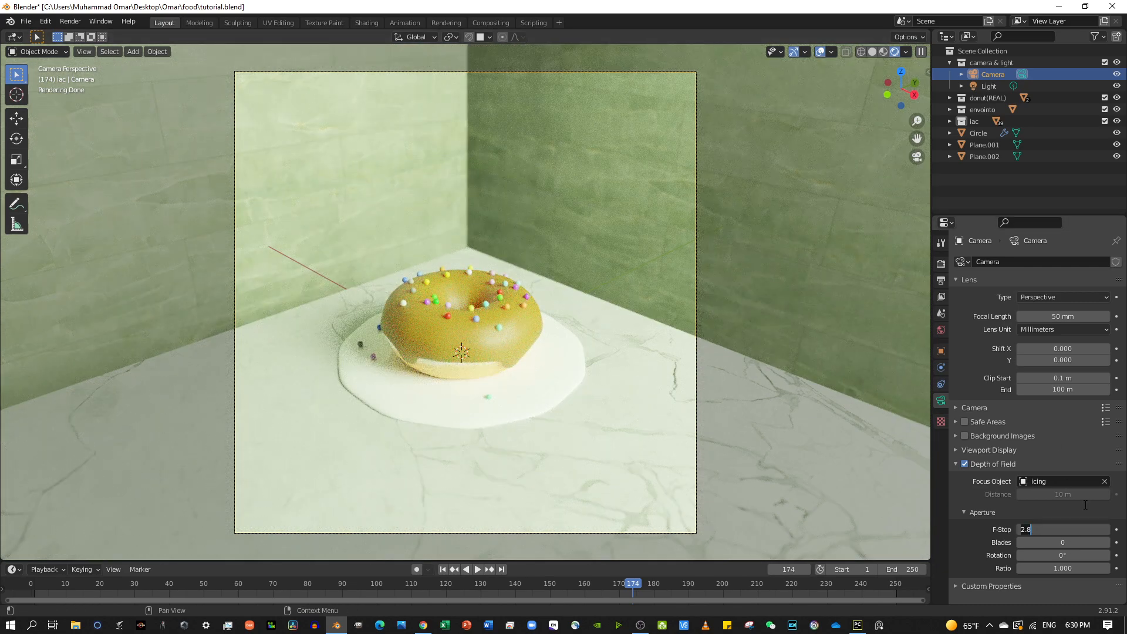
text(20)
key(Return)
click(1105, 482)
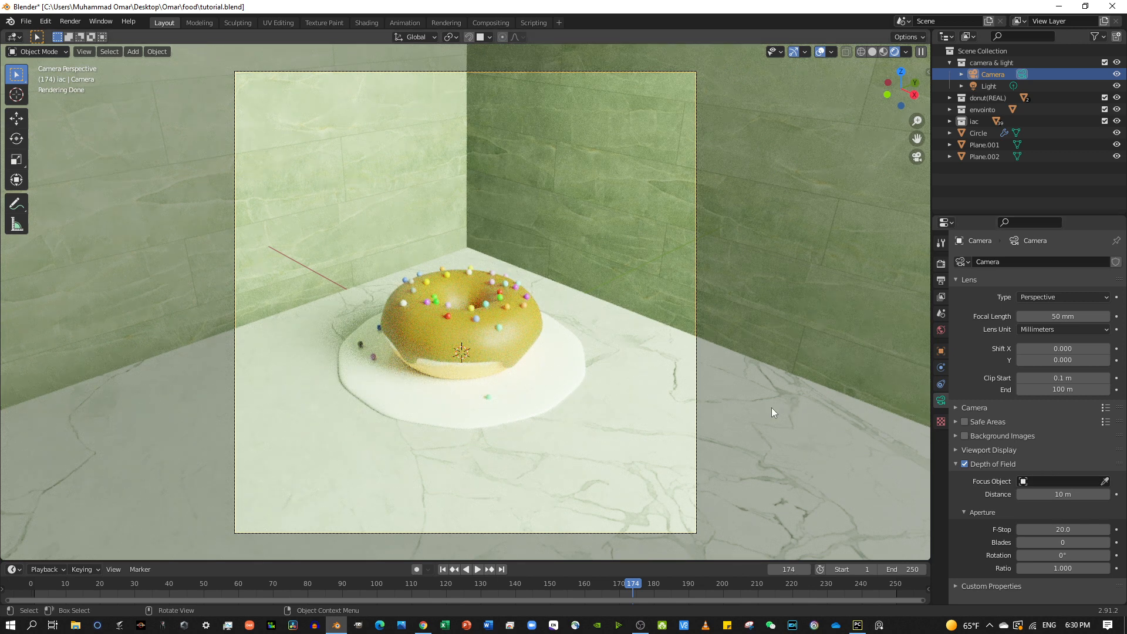
Try selecting the icing, the donut base and the iac collection one after another.
middle_drag(619, 356, 583, 364)
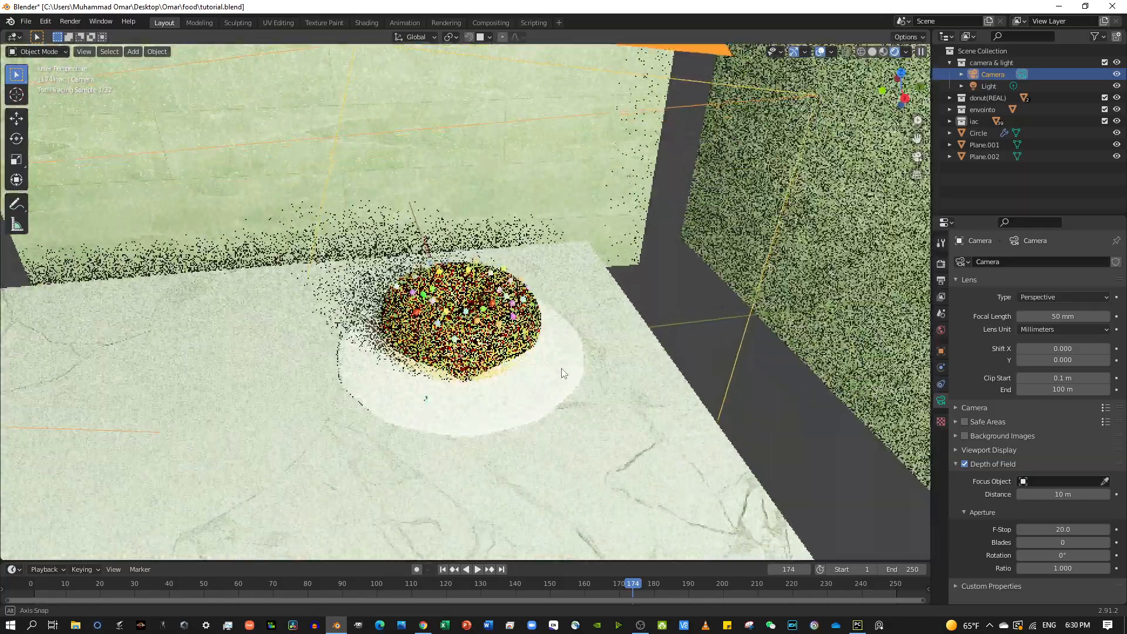
right_click(489, 347)
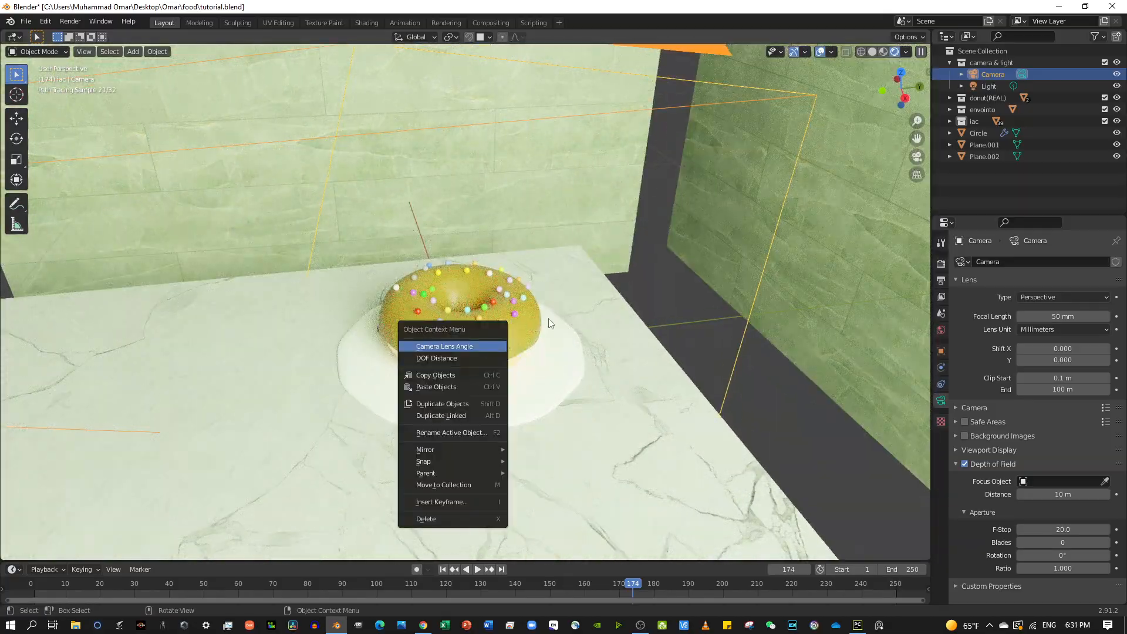
click(525, 330)
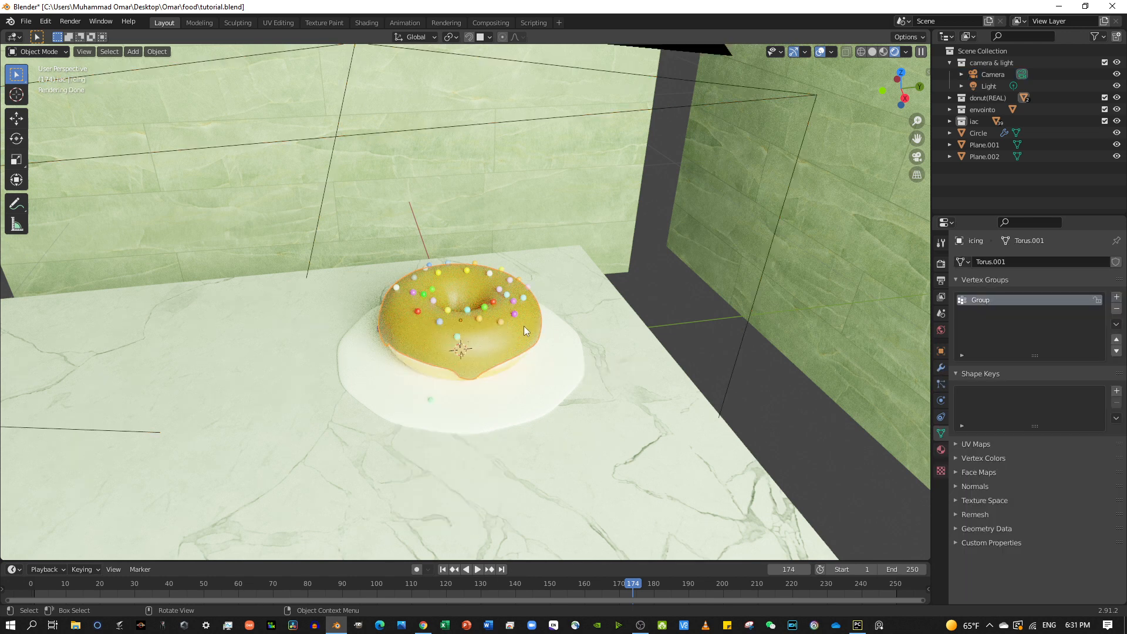
click(508, 368)
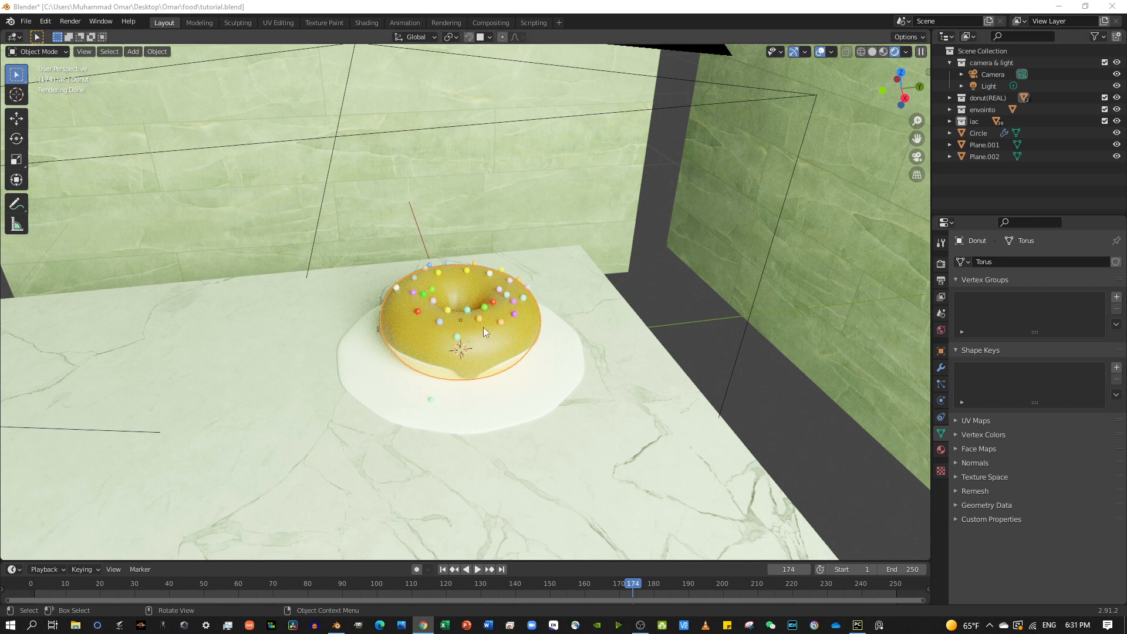
click(499, 328)
click(498, 326)
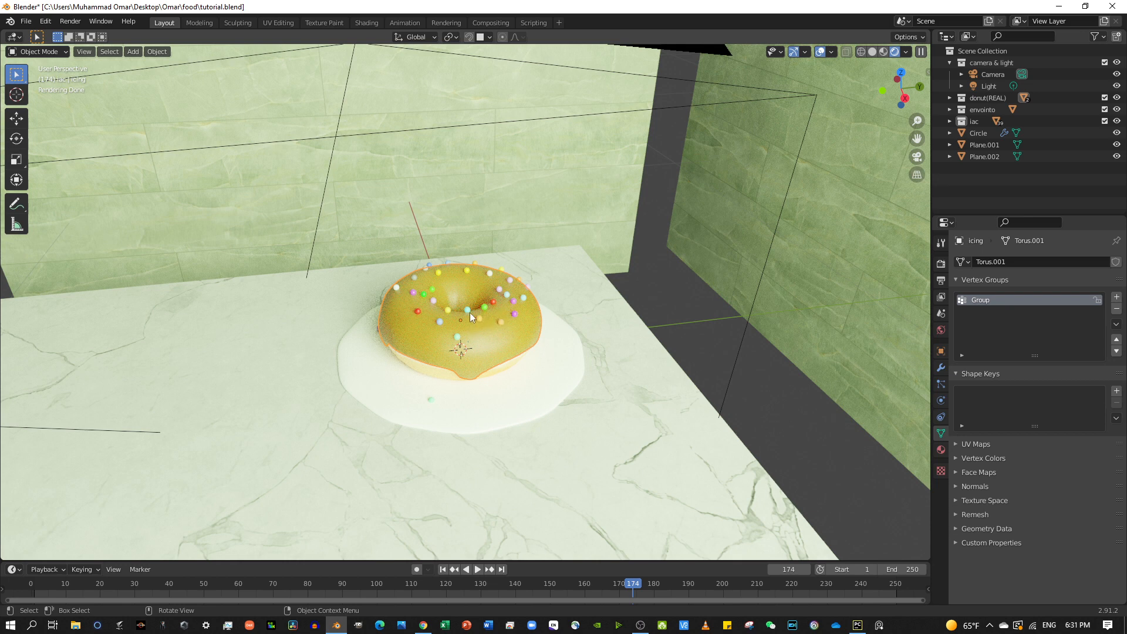
click(1046, 122)
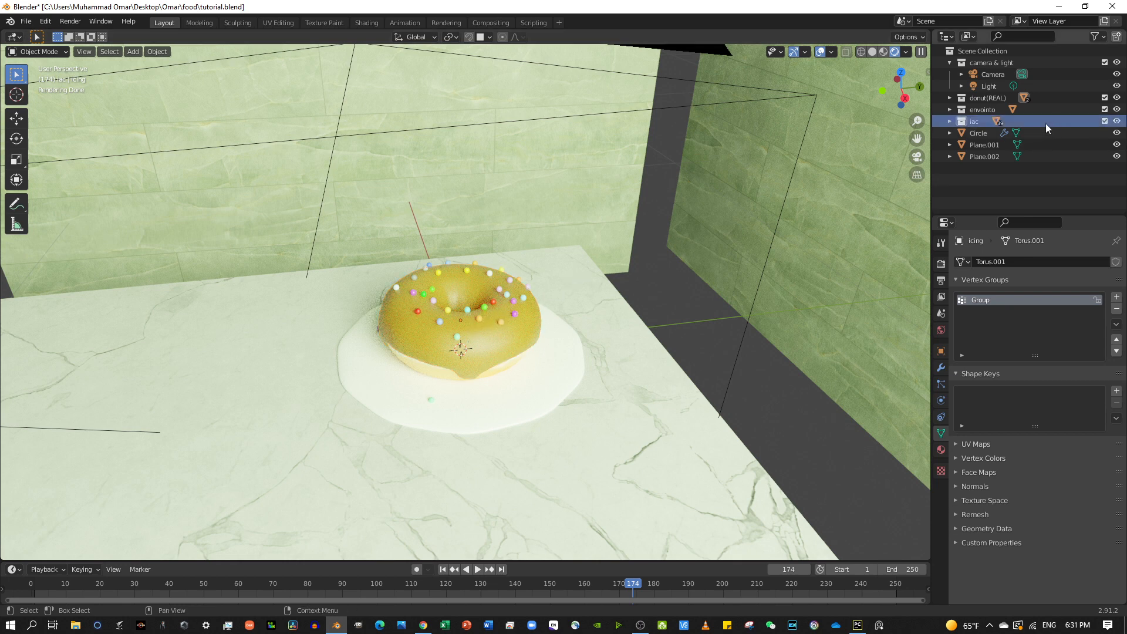
click(497, 333)
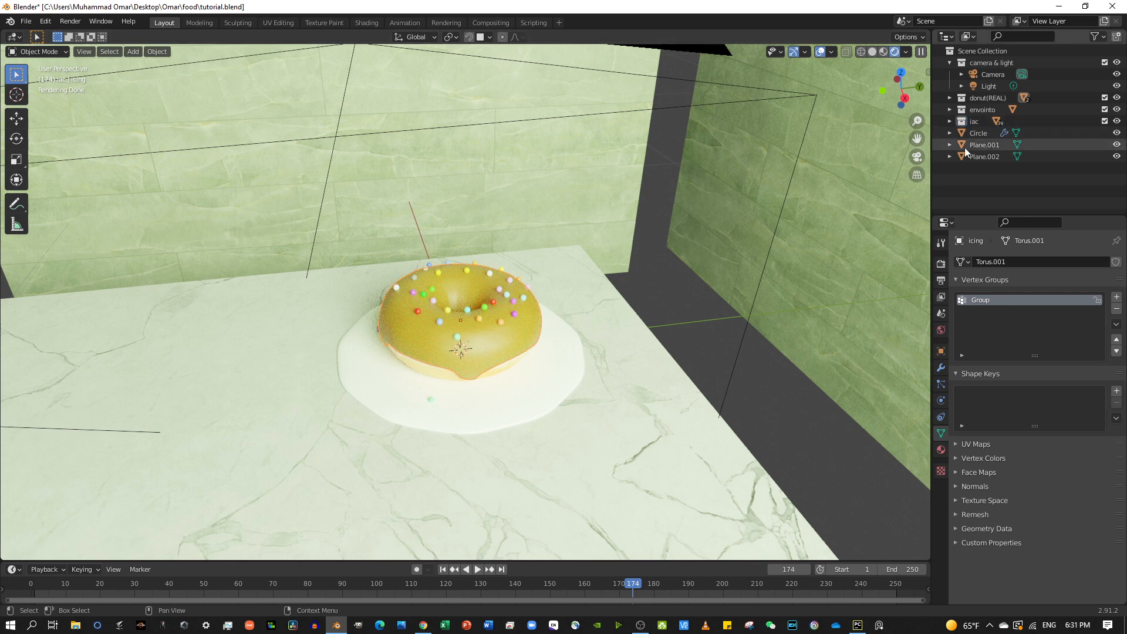
Select the sprinkles Sphere.001 through Sphere.047 in the iac collection and add the icing to the selection.
click(949, 122)
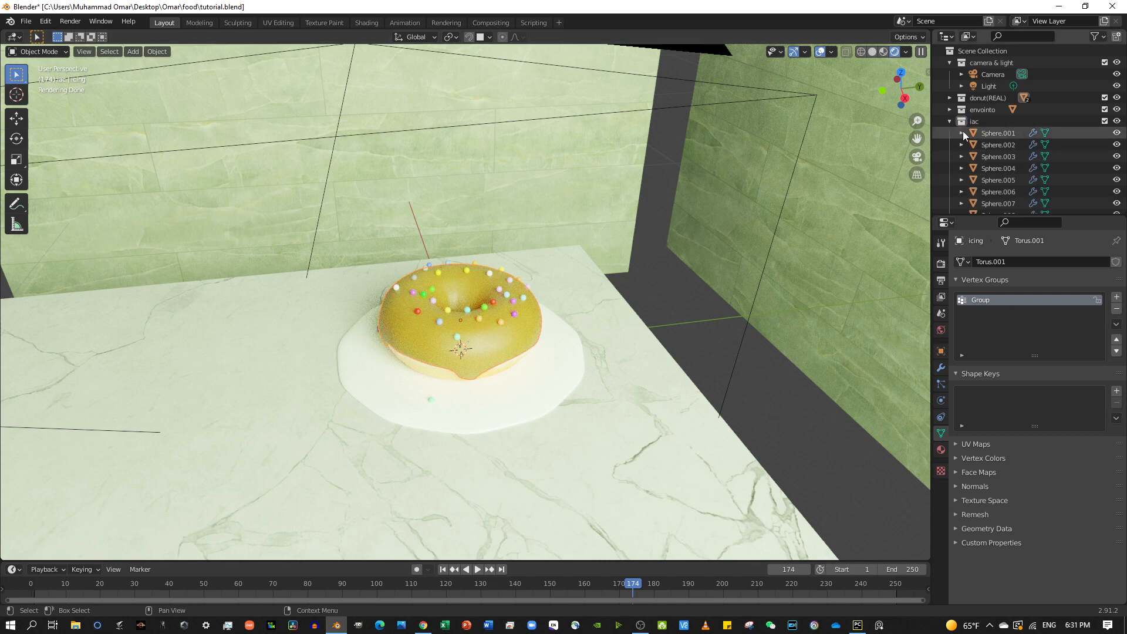
click(992, 133)
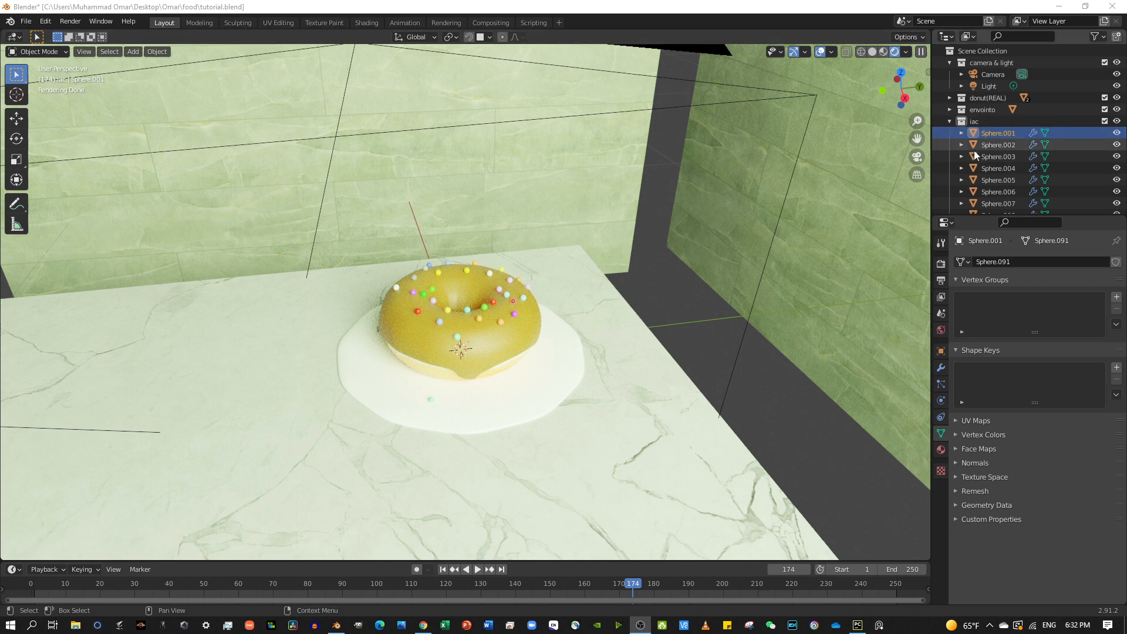
scroll(997, 151, down, 10)
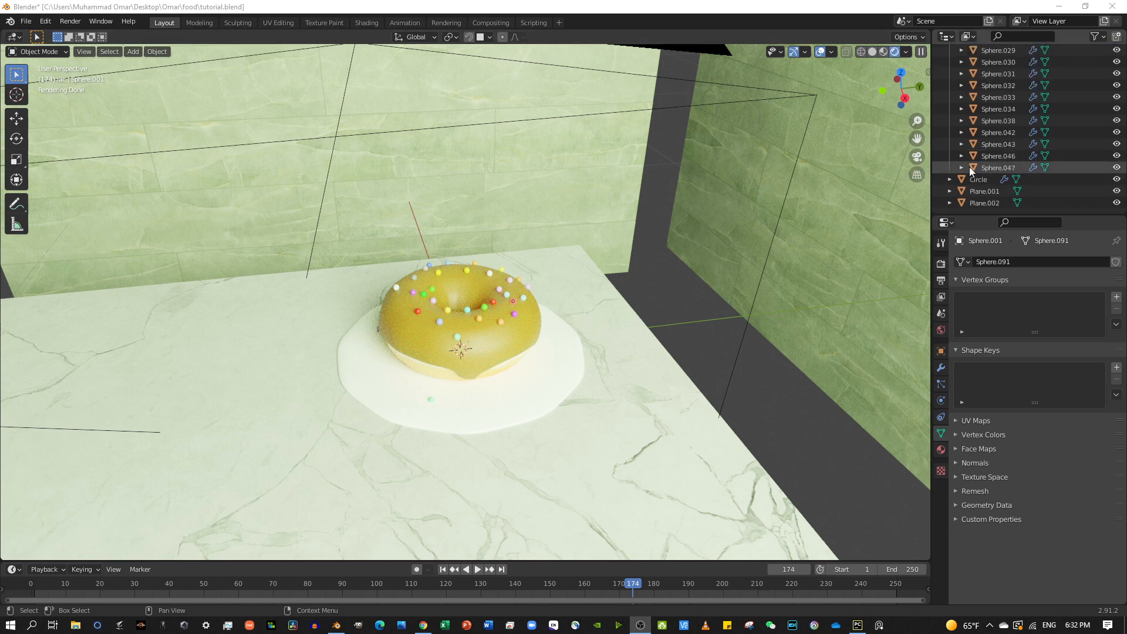
click(985, 164)
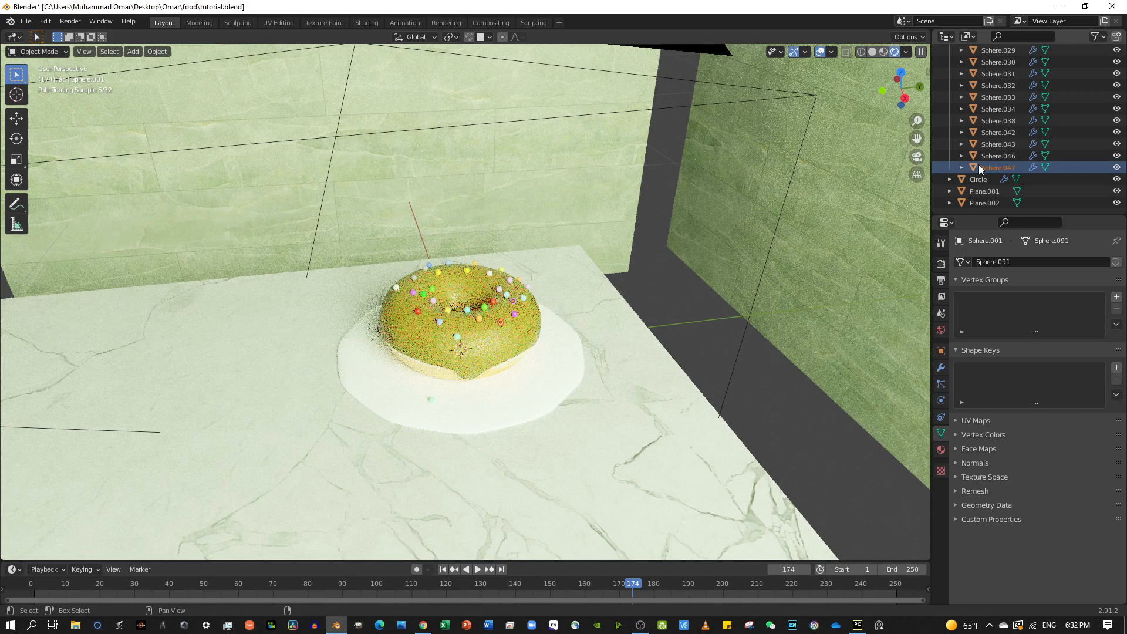
scroll(984, 164, up, 10)
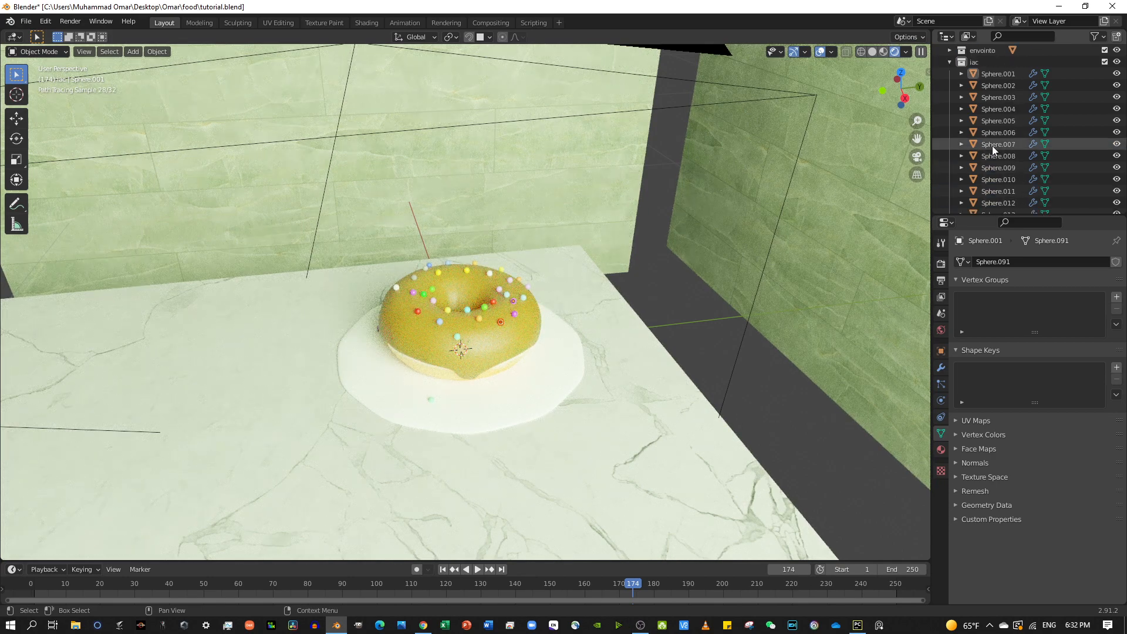
scroll(991, 146, up, 4)
click(1004, 118)
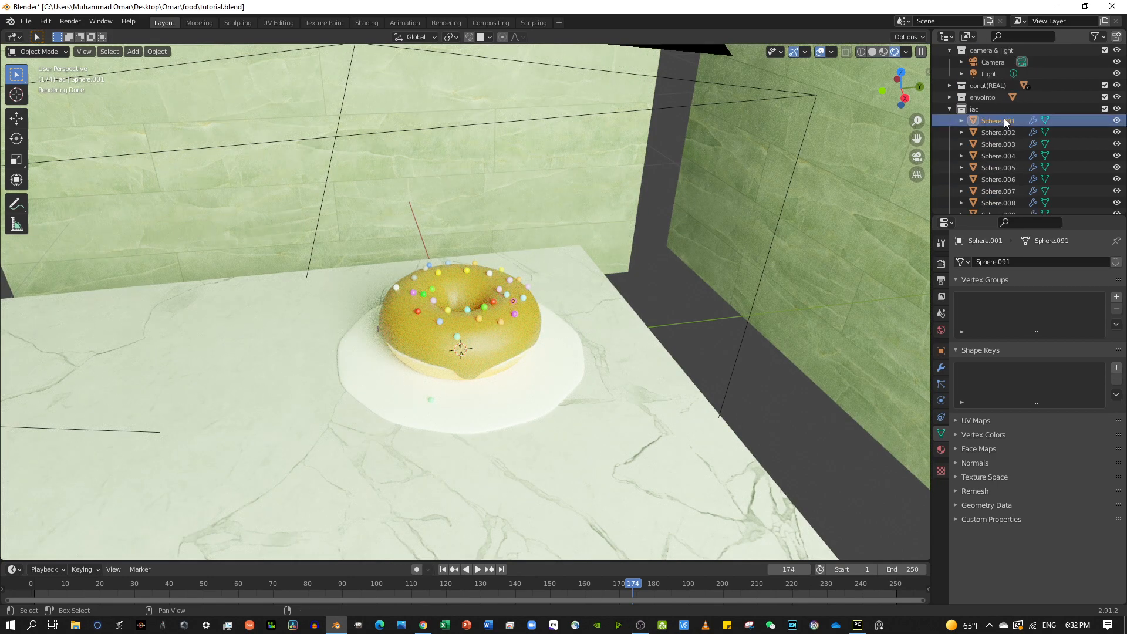
scroll(992, 123, down, 14)
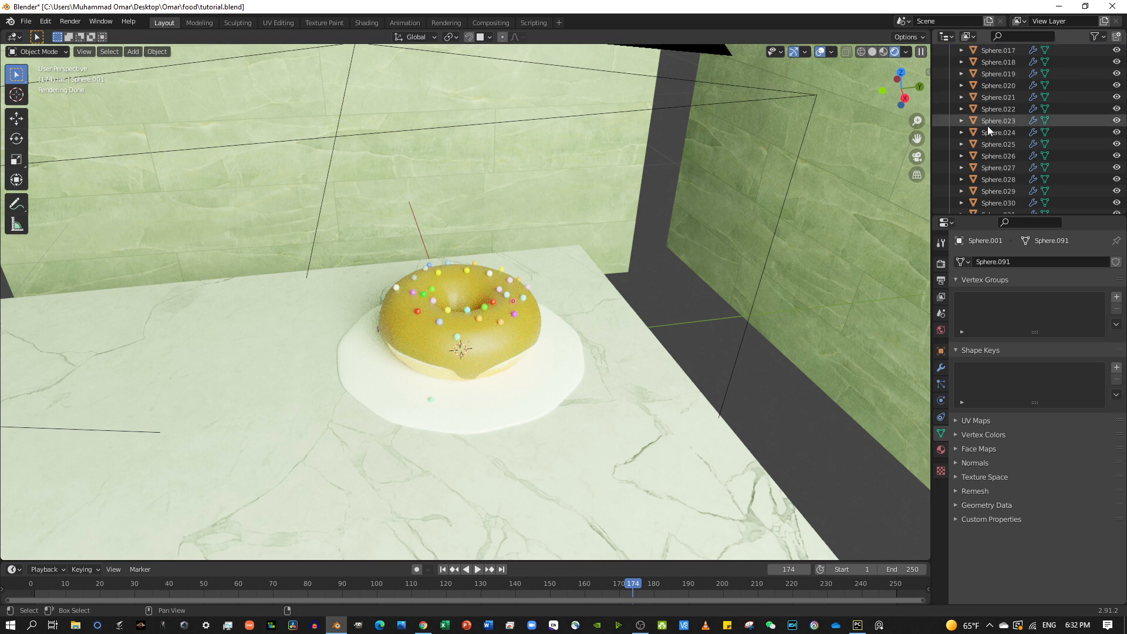
shift+click(984, 169)
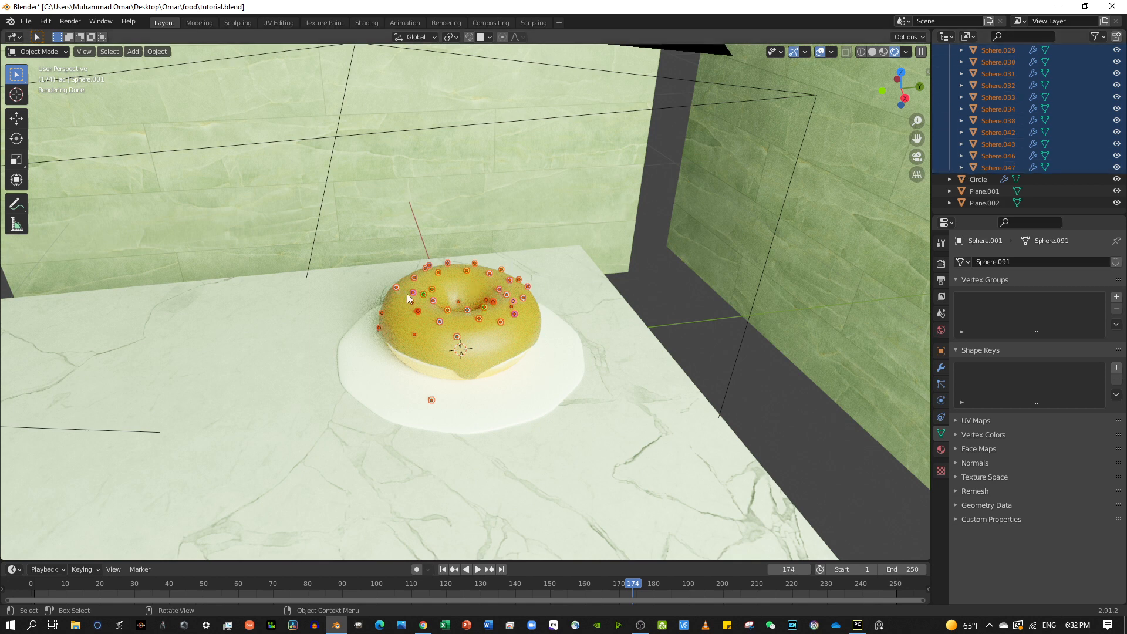
shift+click(491, 344)
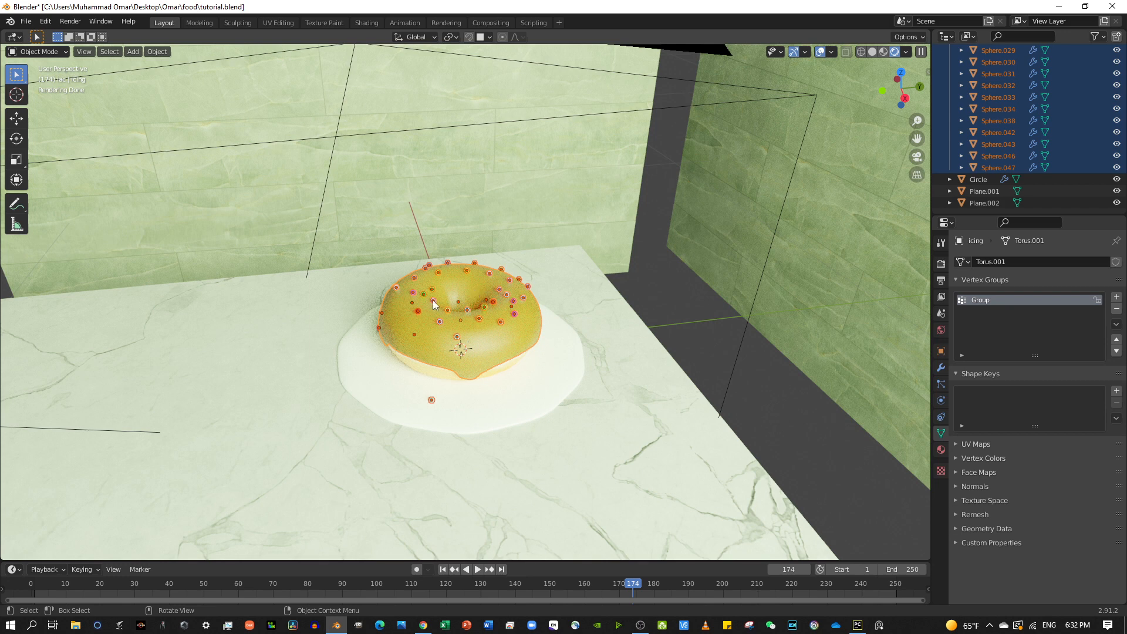
Add a plain axes empty at the world origin and locate it in the iac collection.
click(133, 51)
mouse_move(185, 63)
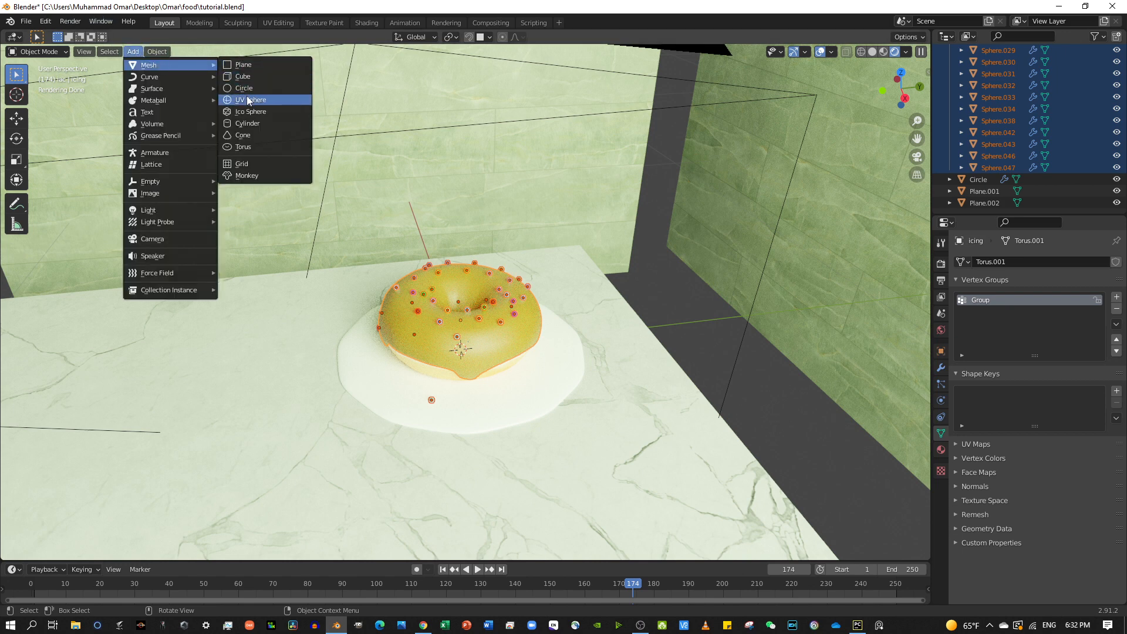
mouse_move(188, 181)
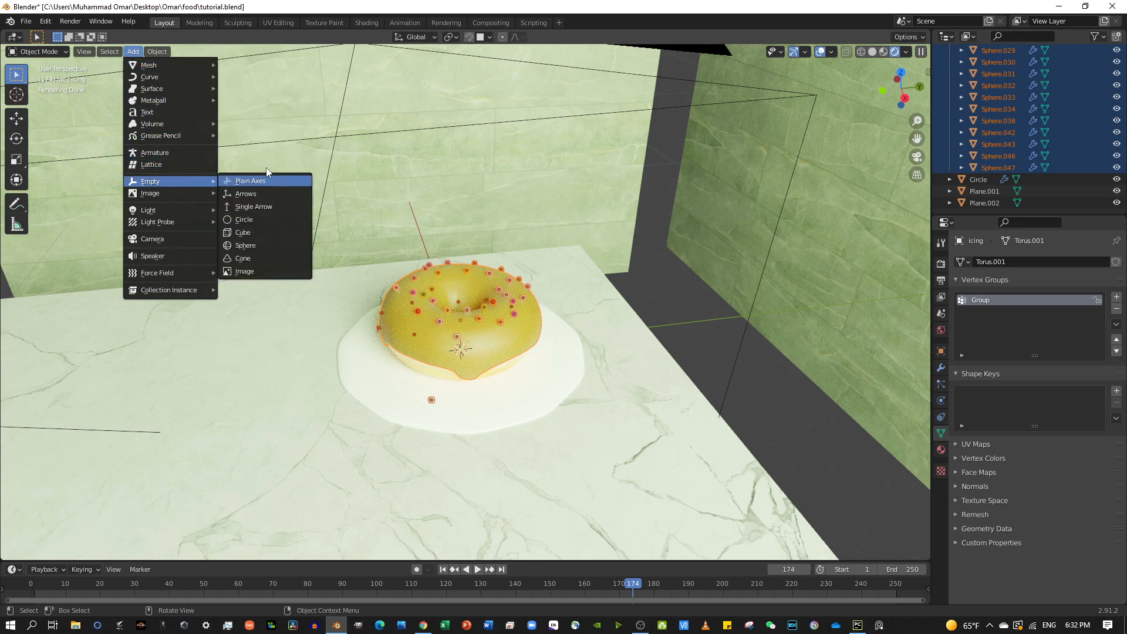
click(276, 182)
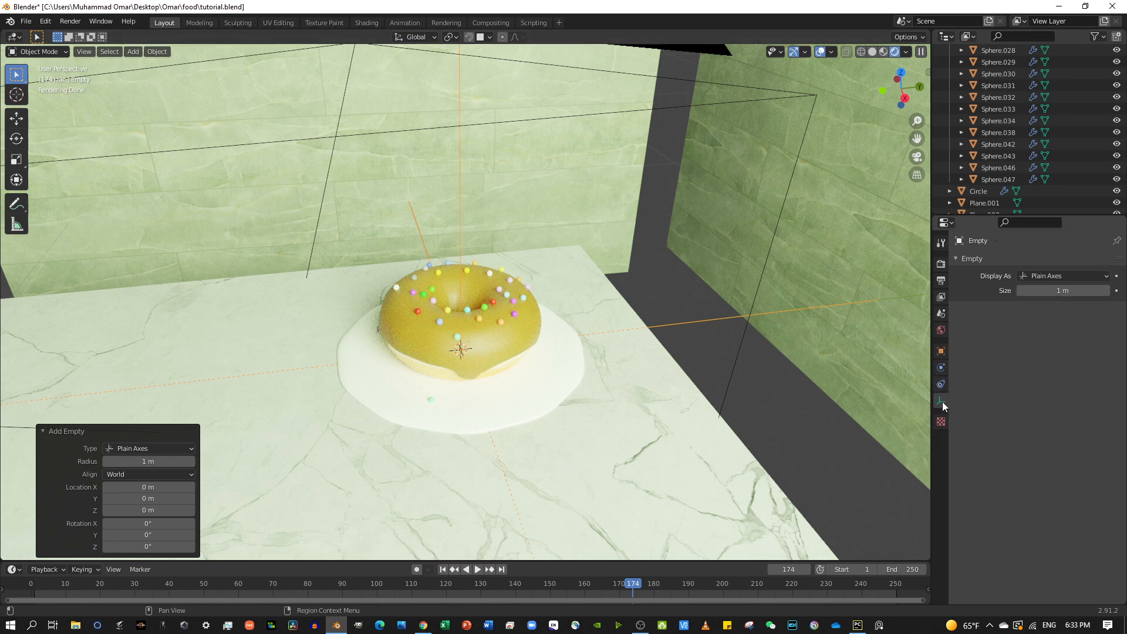
scroll(998, 176, up, 2)
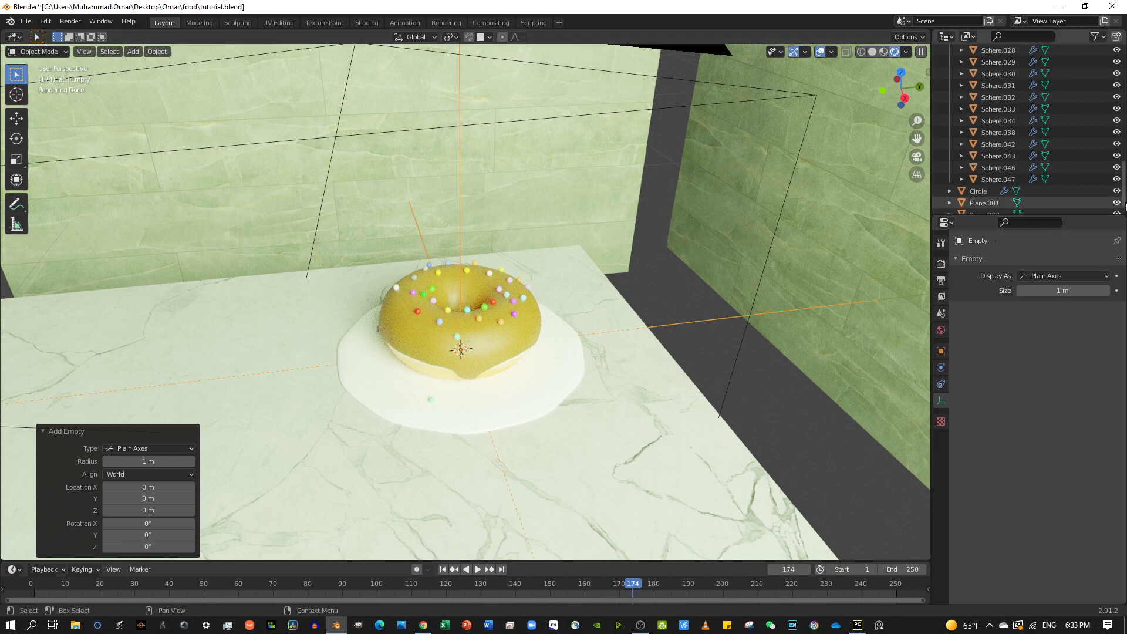
scroll(1008, 90, up, 12)
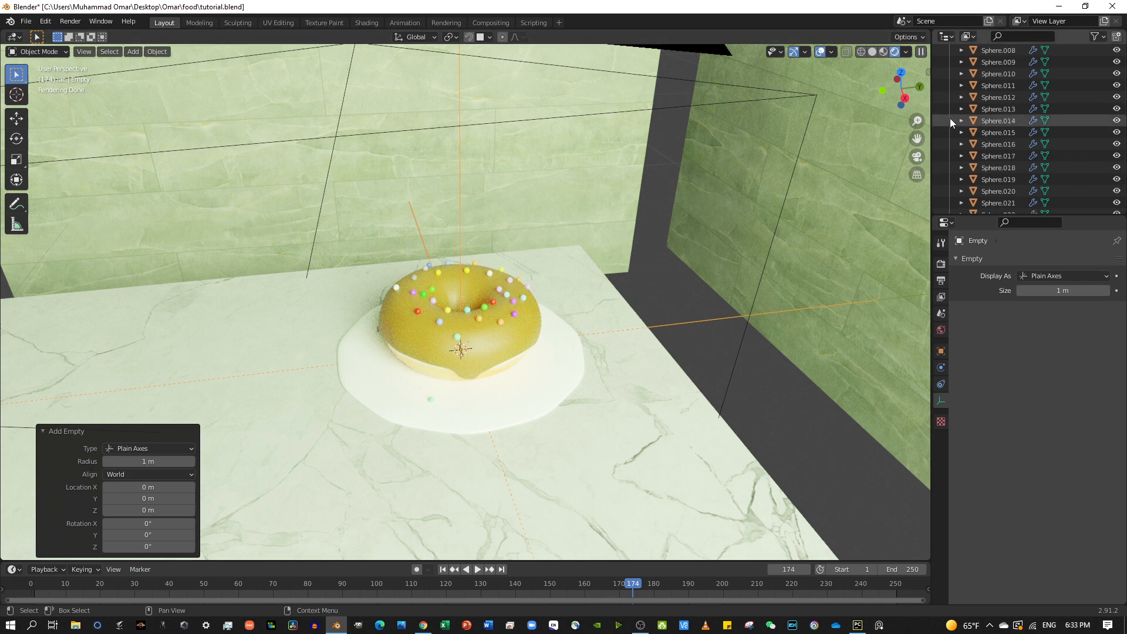
scroll(1010, 112, up, 2)
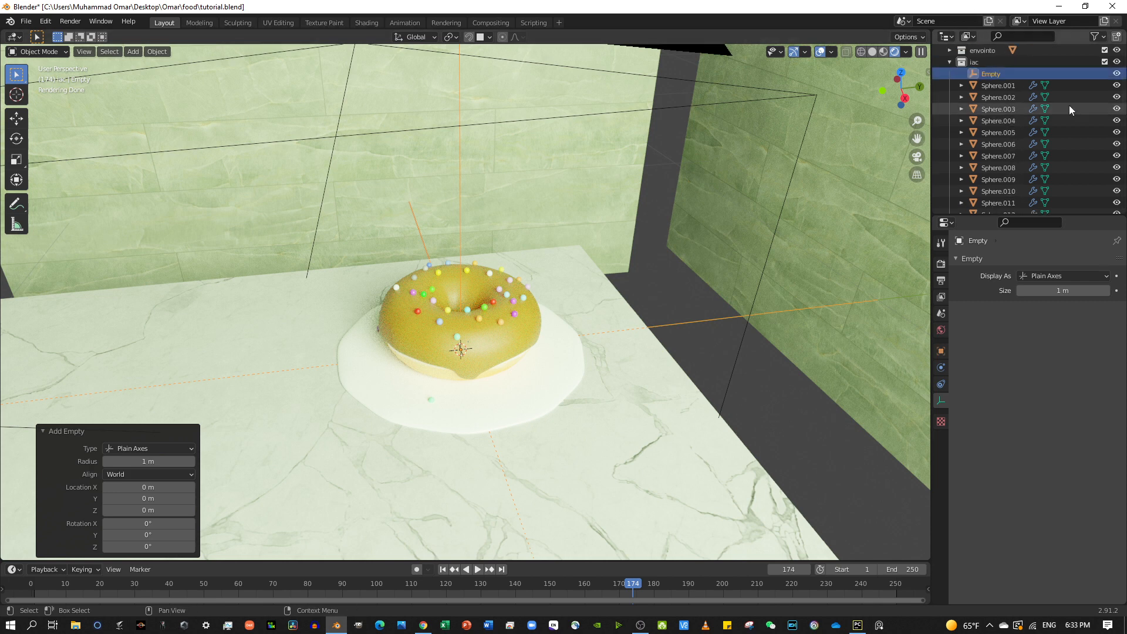
click(949, 62)
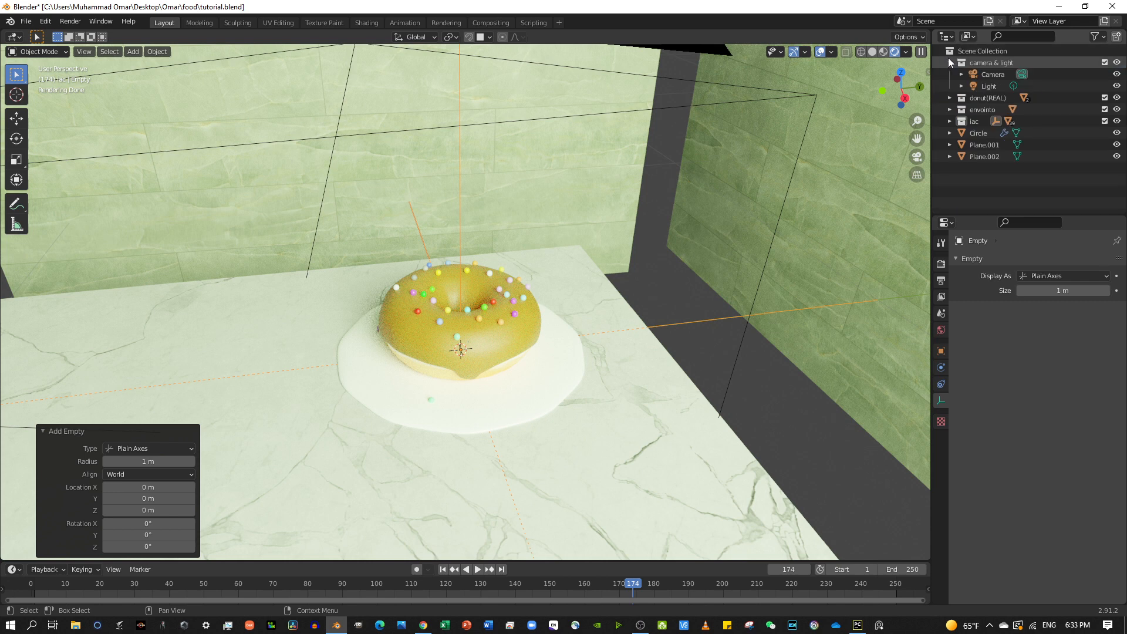
click(949, 121)
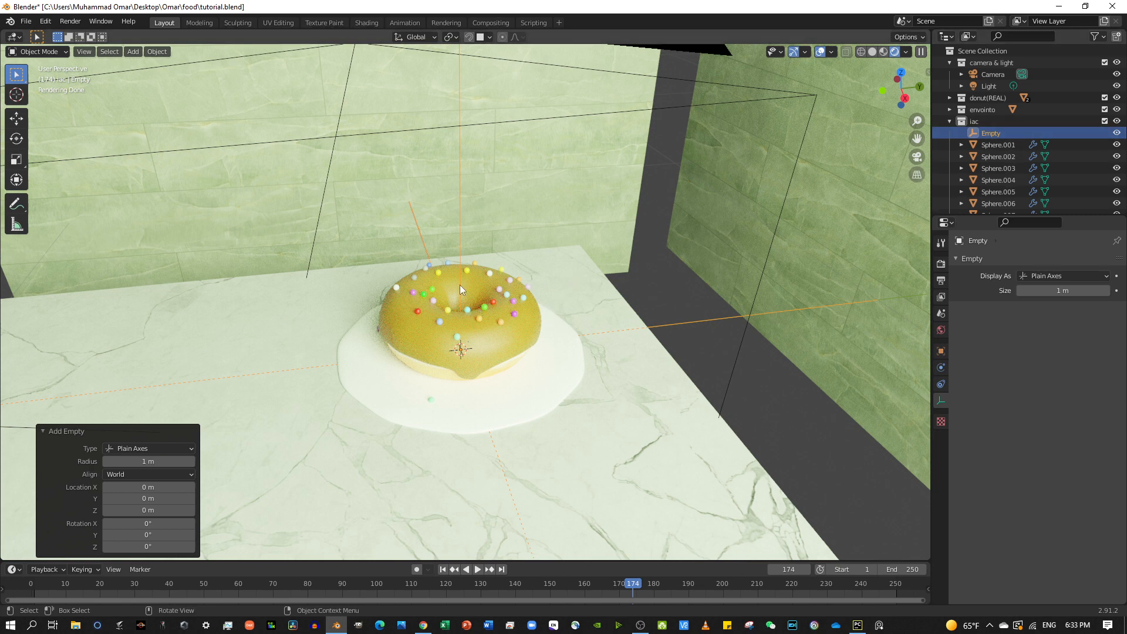
Rename the empty as dof and set its display type to Sphere.
click(1017, 135)
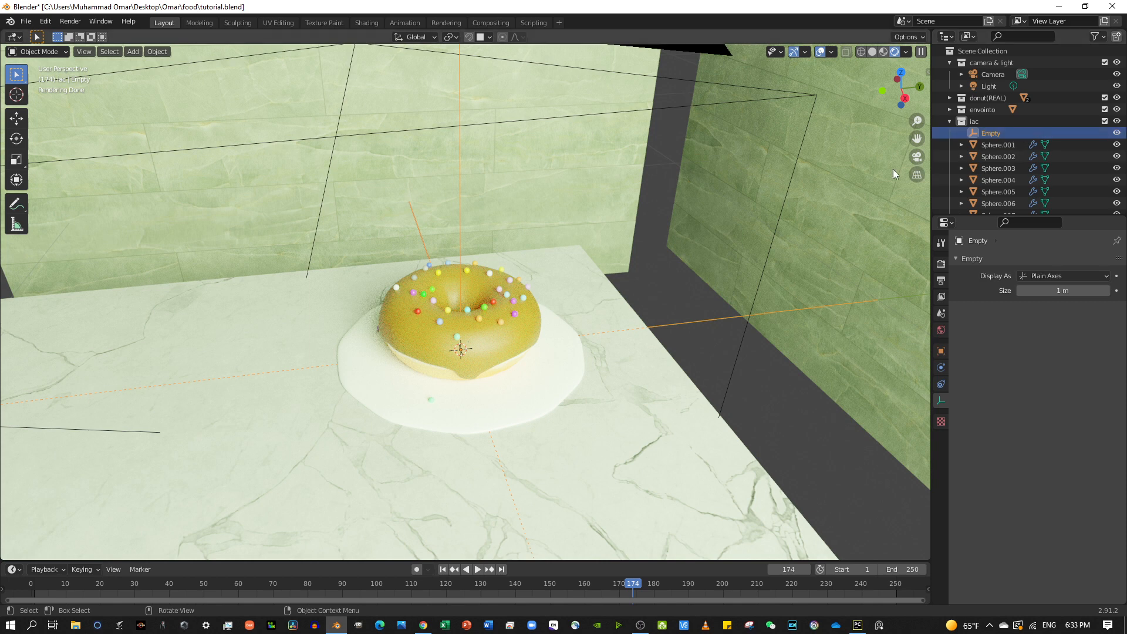
key(F2)
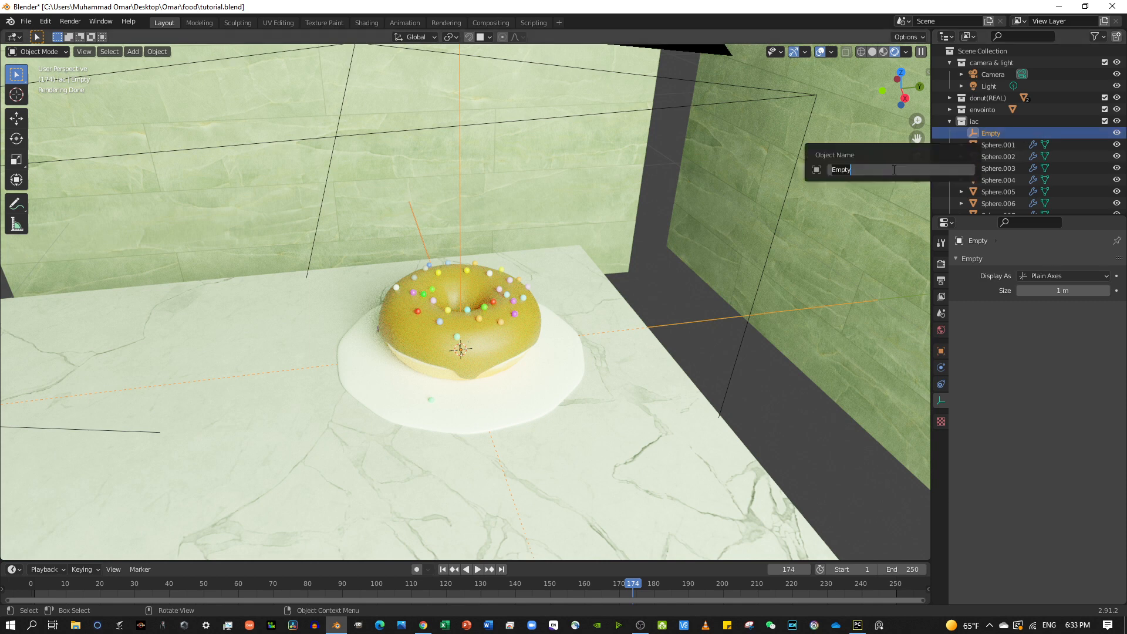
key(BackSpace)
text(dof)
key(Return)
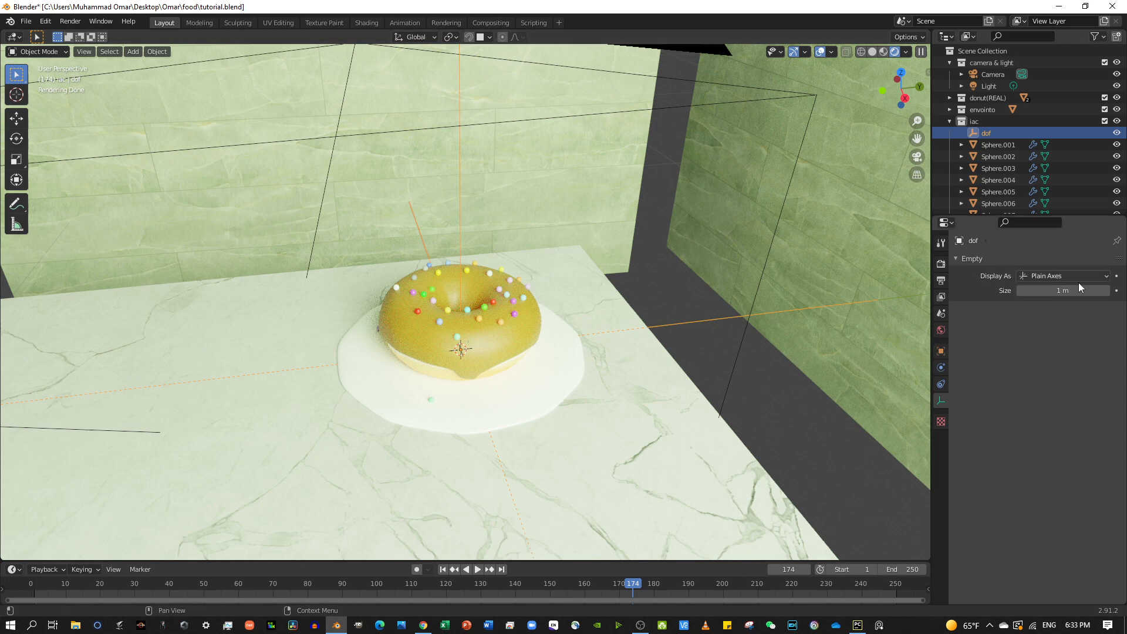
click(1062, 272)
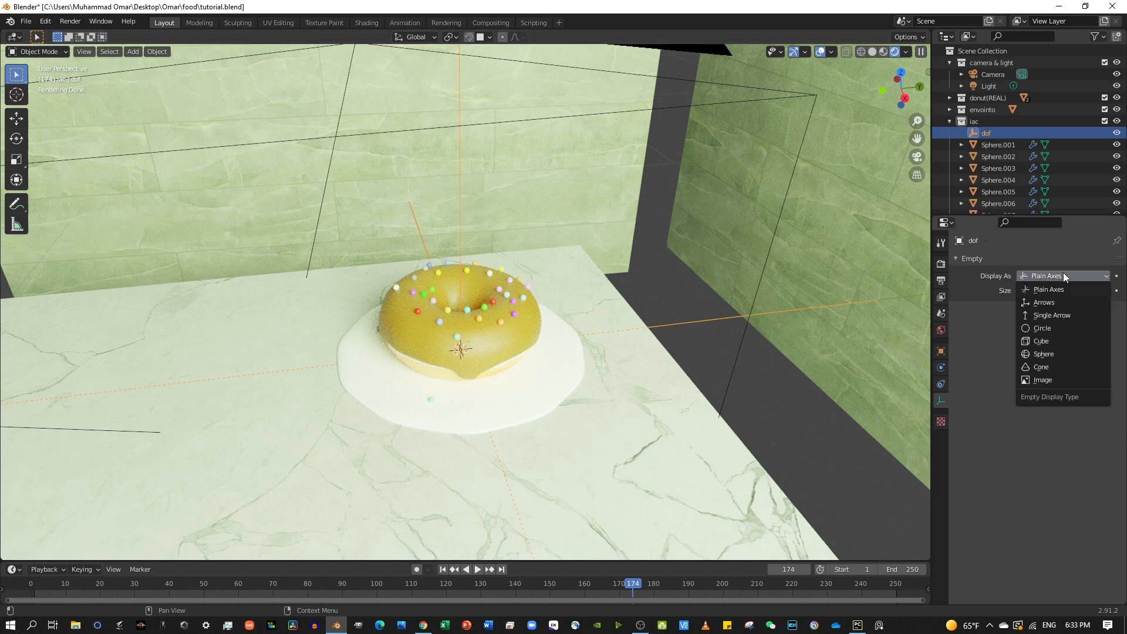
click(1039, 356)
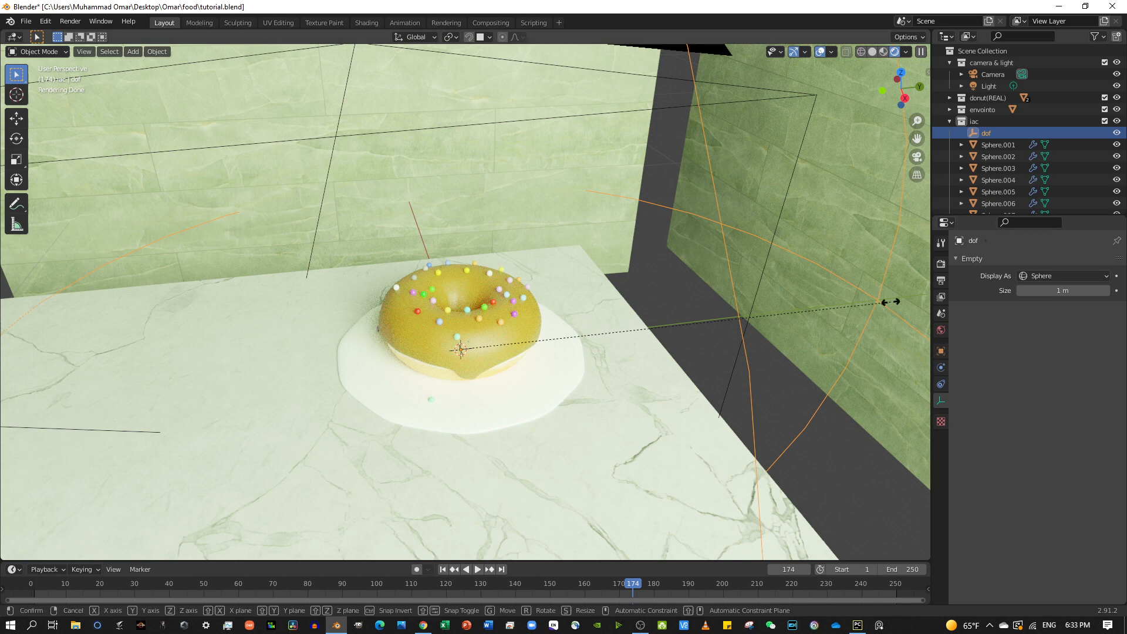
Scale the dof empty by about 0.111 and move it into the air just above the donut.
key(s)
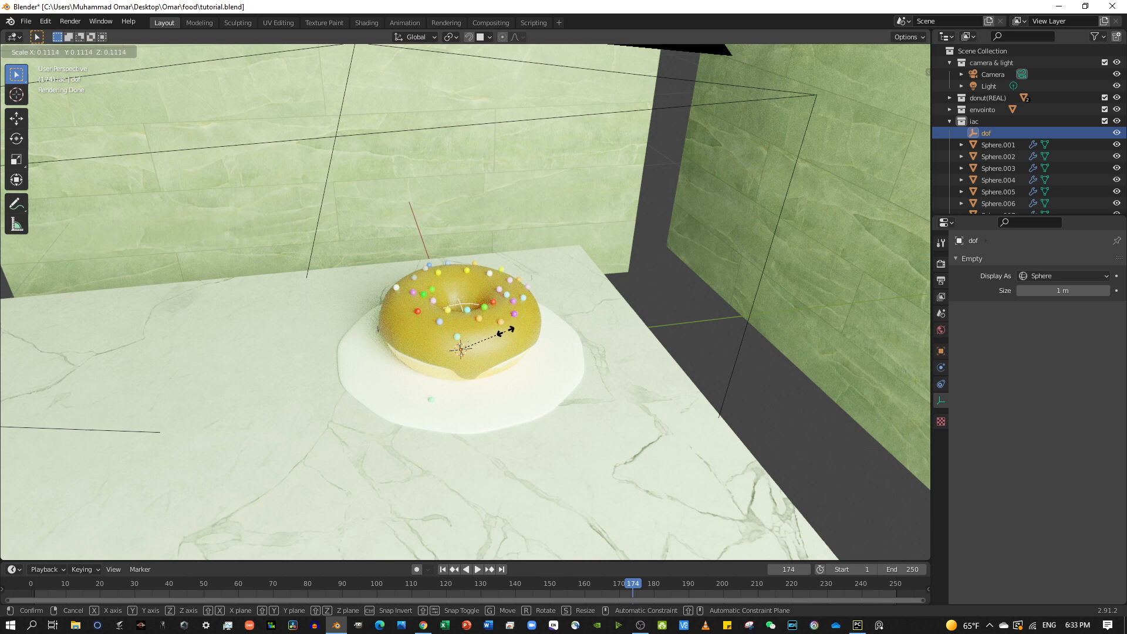
click(505, 331)
key(g)
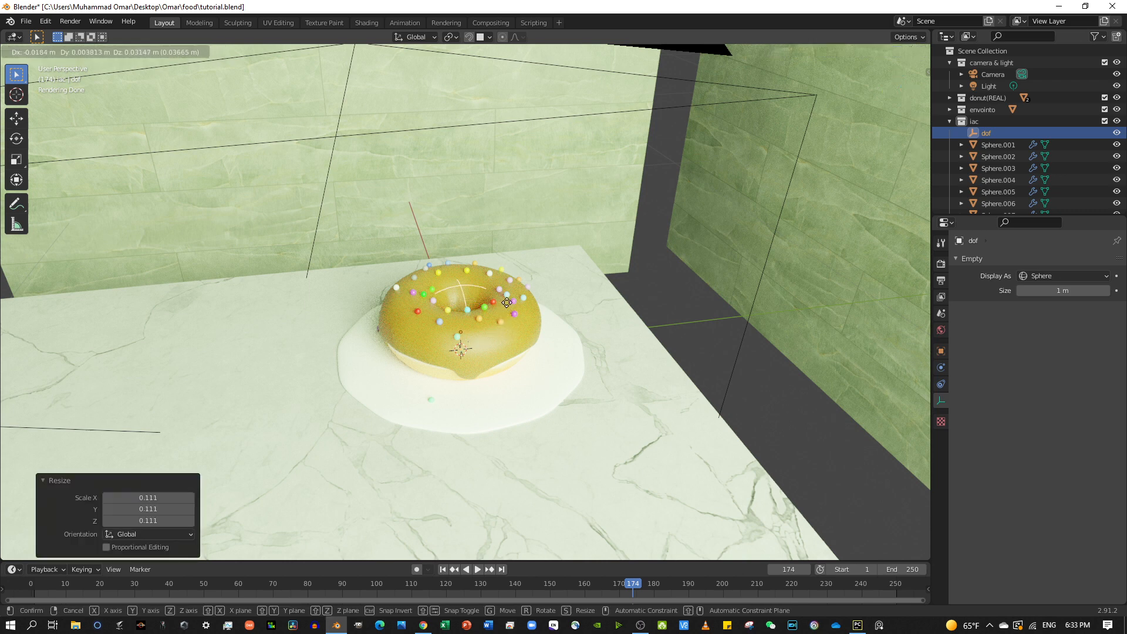
click(509, 189)
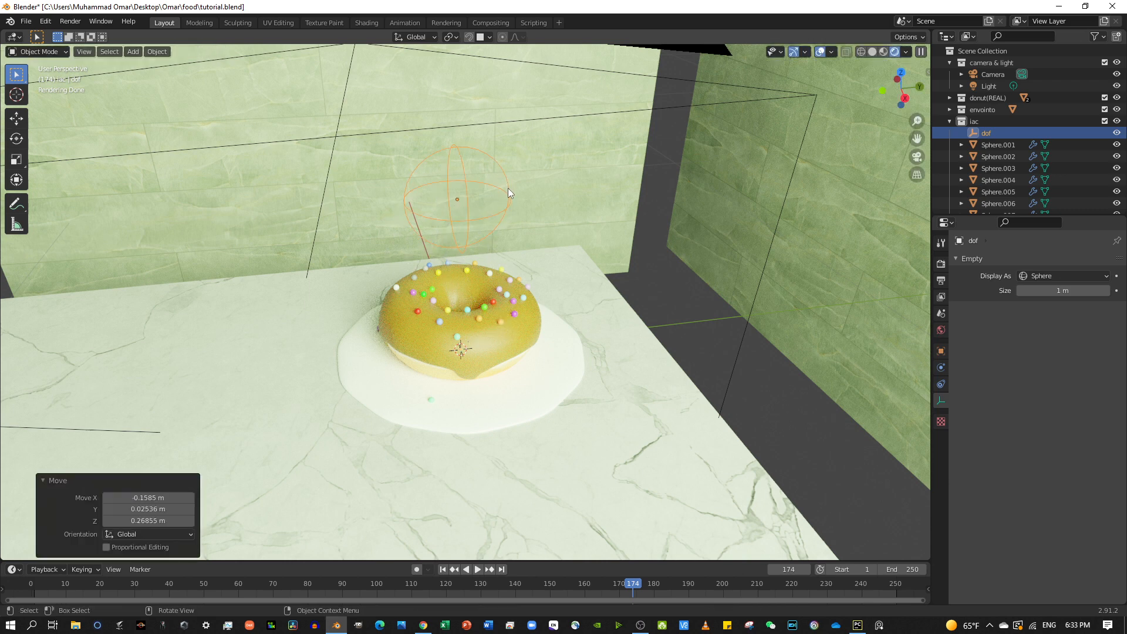
Scale the dof empty by a further factor of about 0.744 and lower it to the donut's rear edge.
key(s)
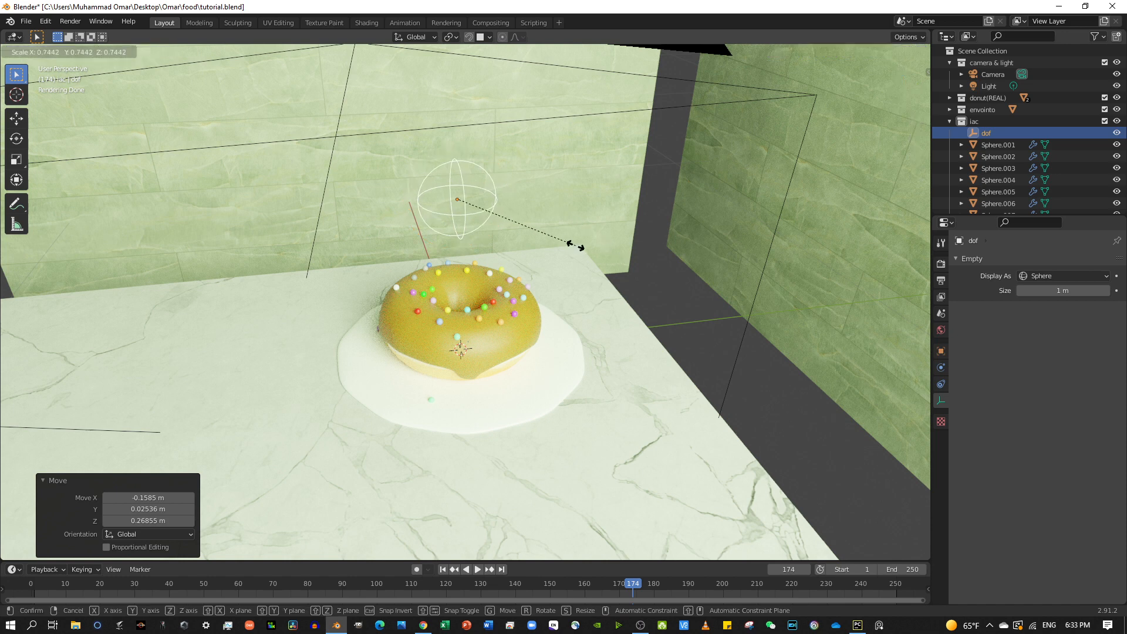
click(576, 246)
key(g)
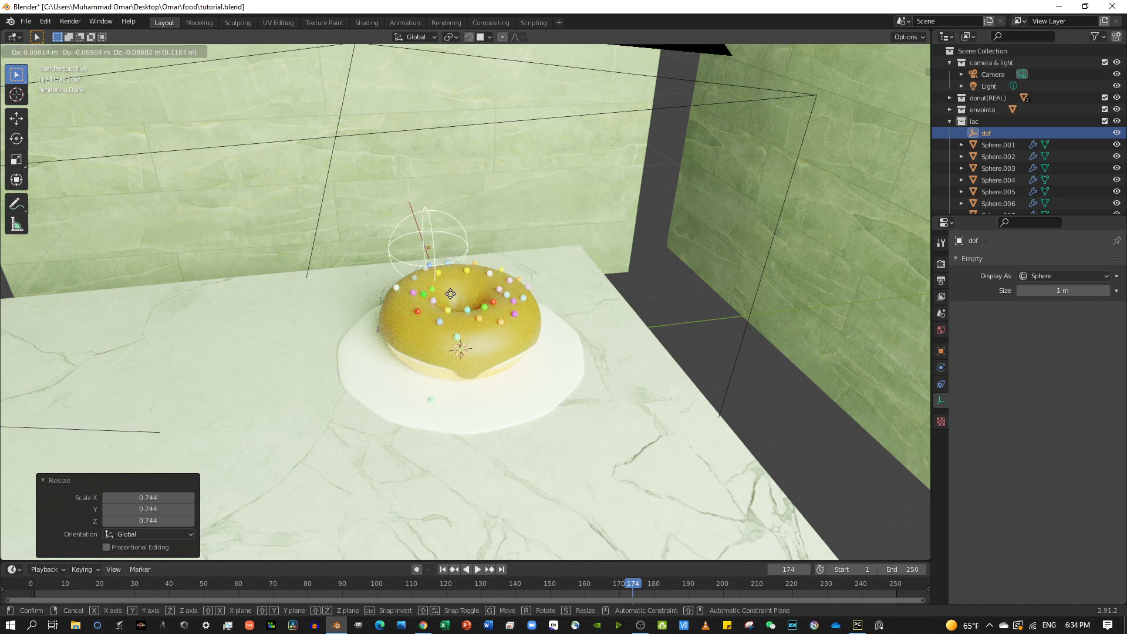
click(447, 318)
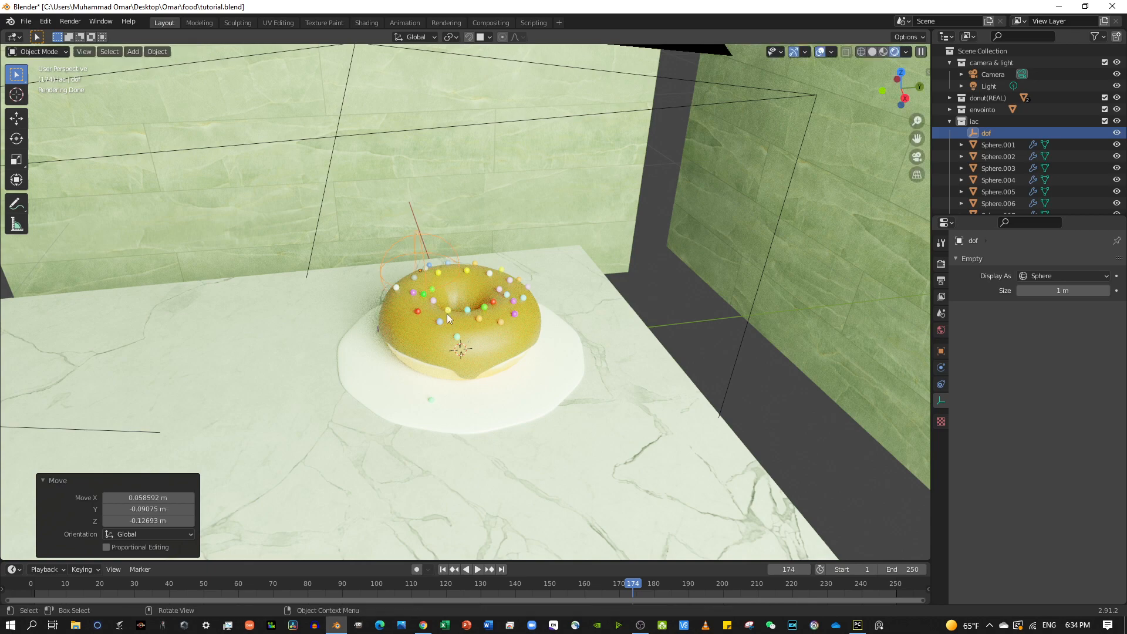
Look through the camera and move the dof empty over the middle of the donut.
click(916, 157)
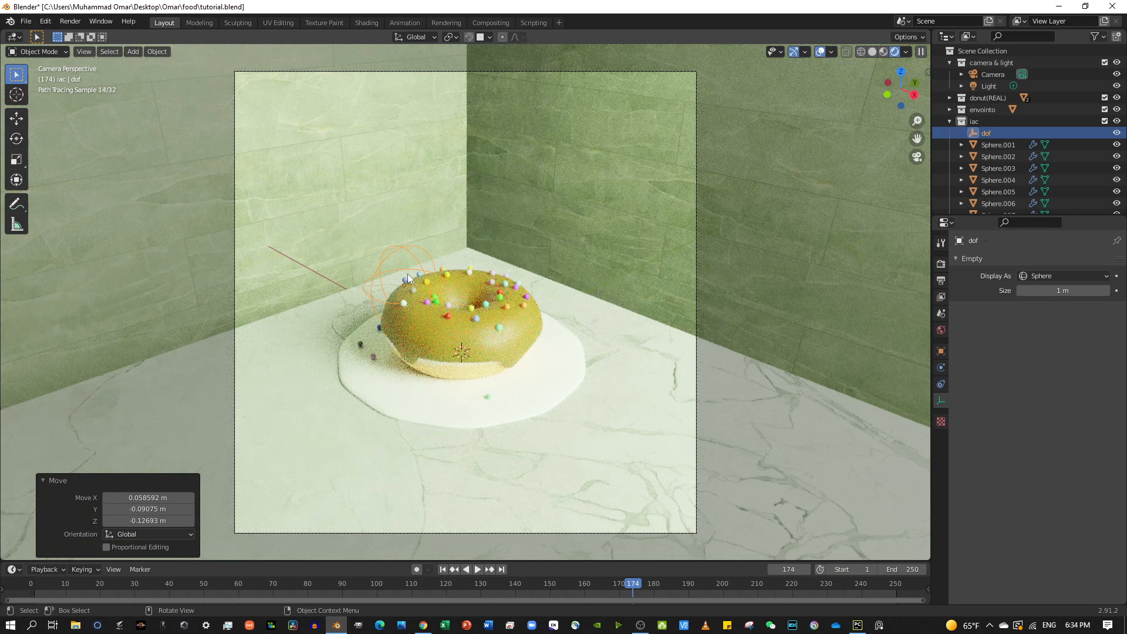
click(407, 270)
click(409, 269)
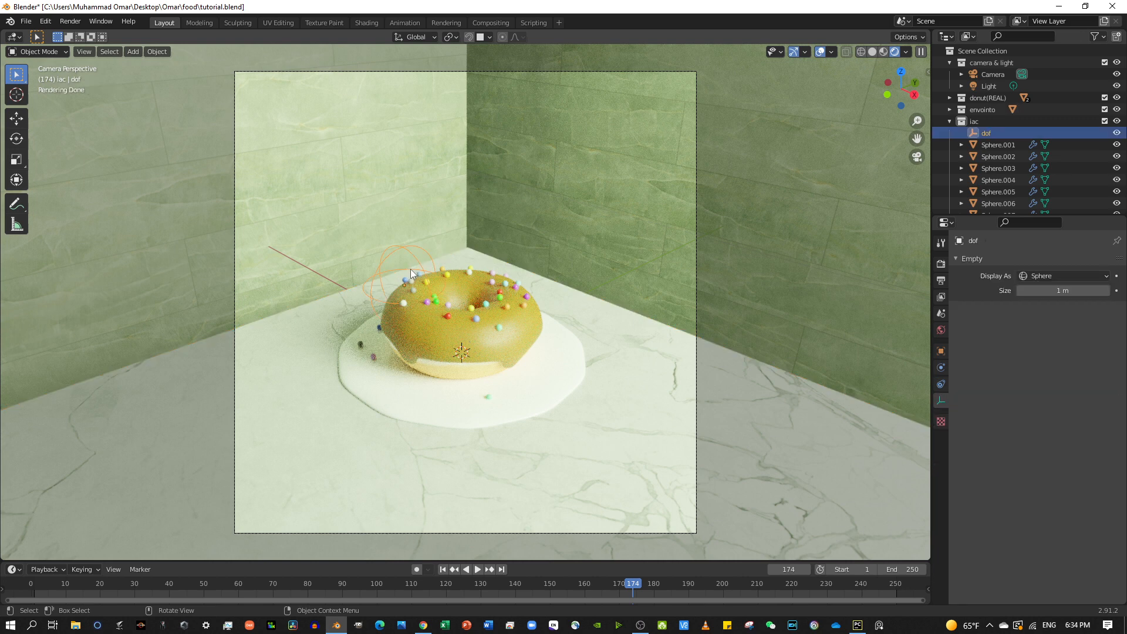
key(g)
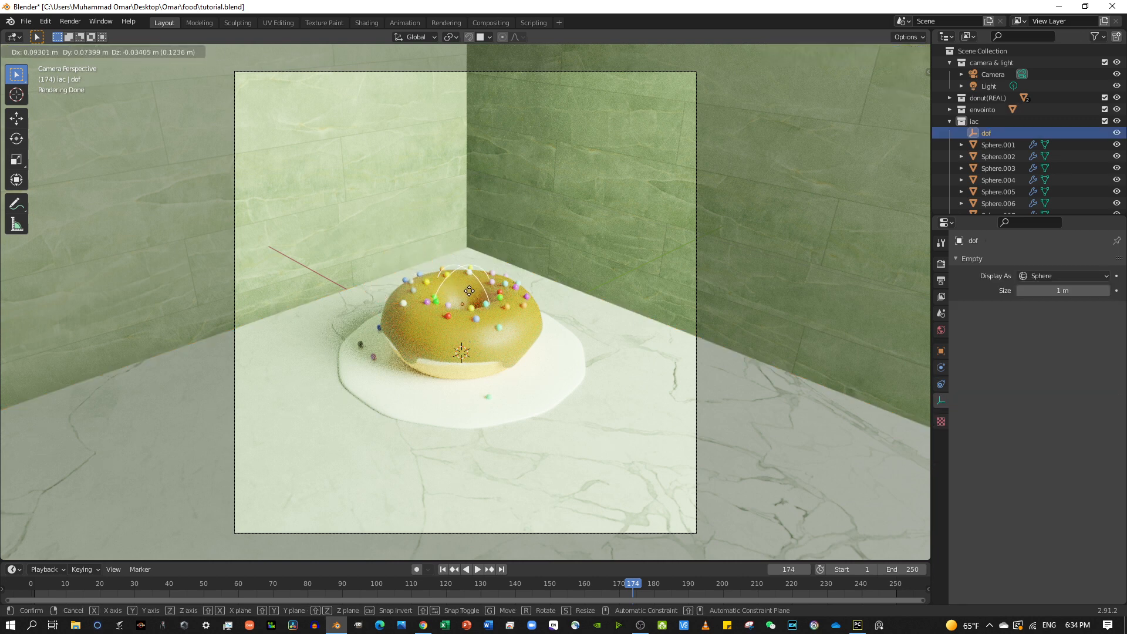
click(467, 274)
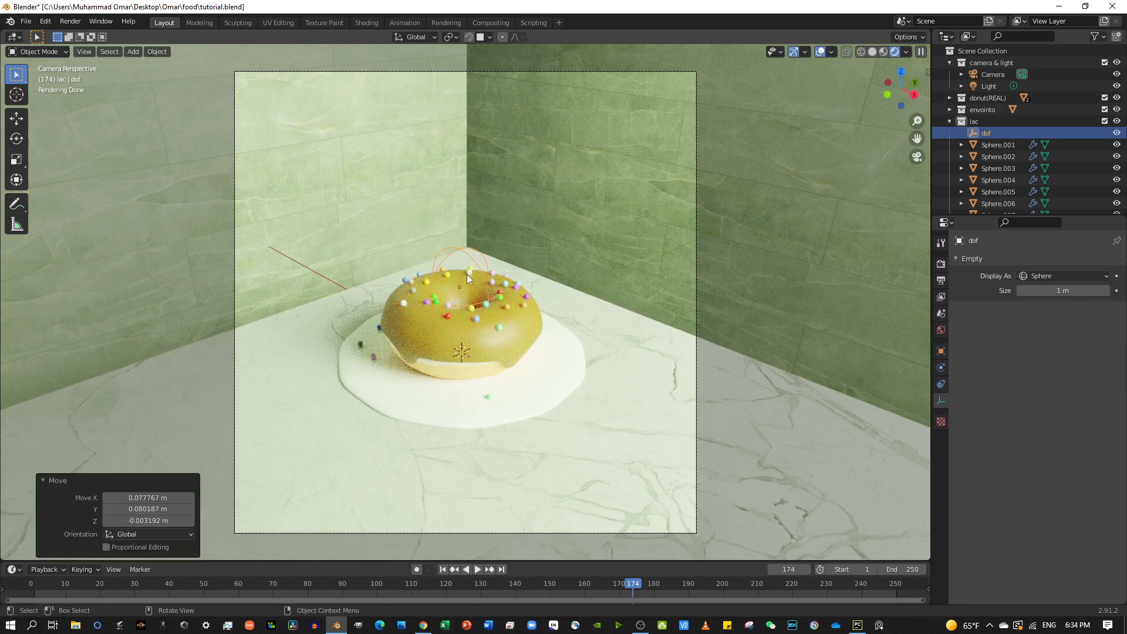
Move the dof empty about -0.128 m along global Y and about 0.119 m along global X, onto the donut's camera-facing side.
key(g)
key(y)
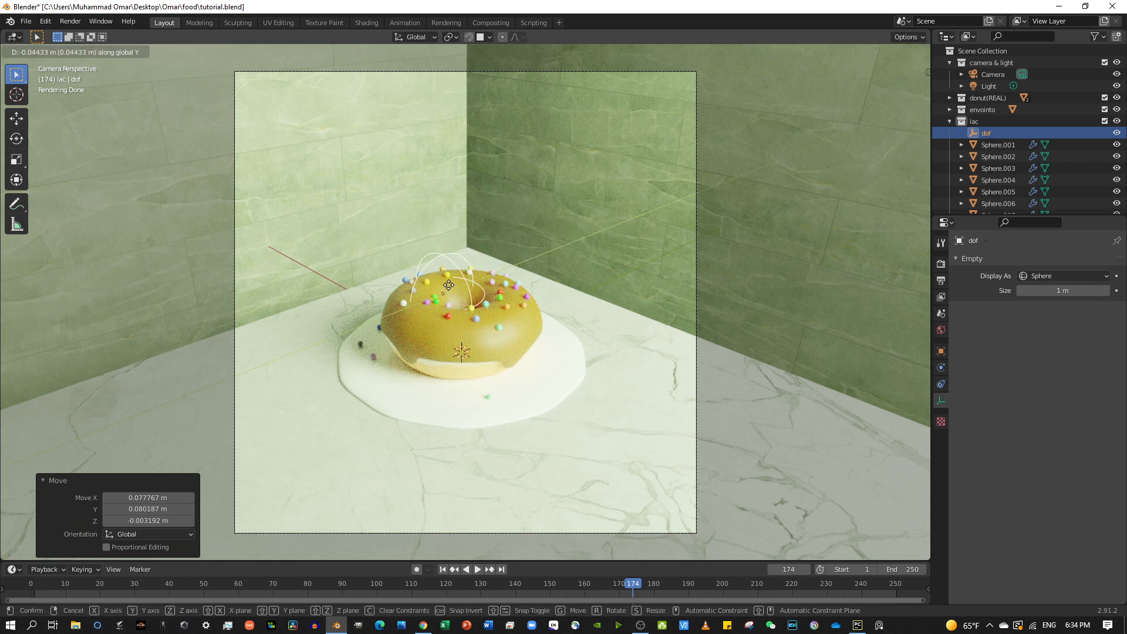
click(419, 302)
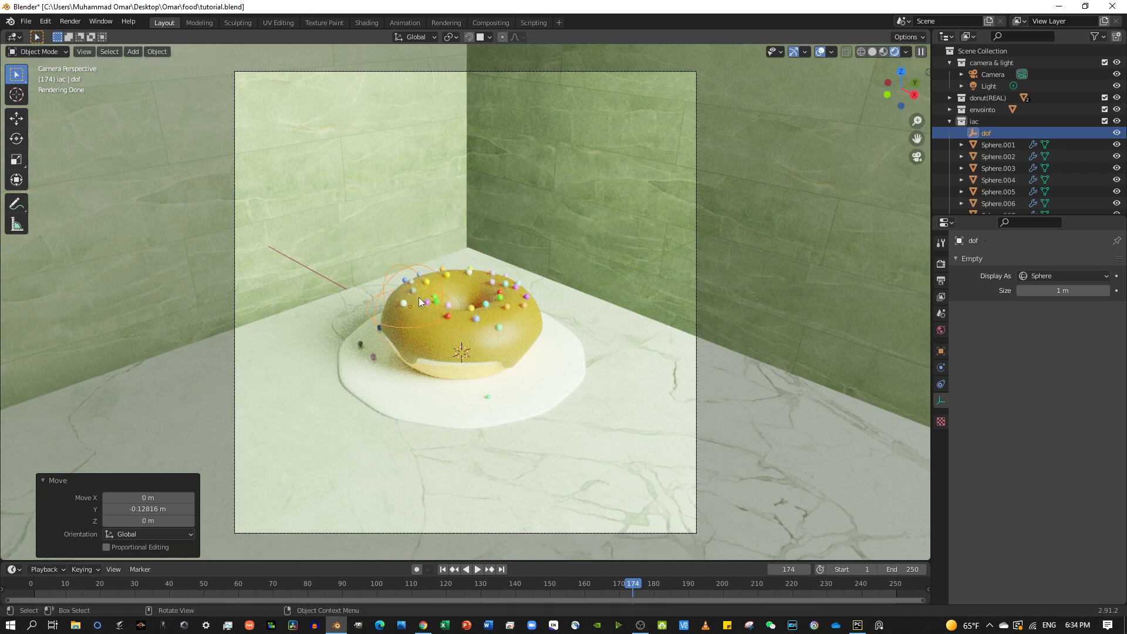
key(g)
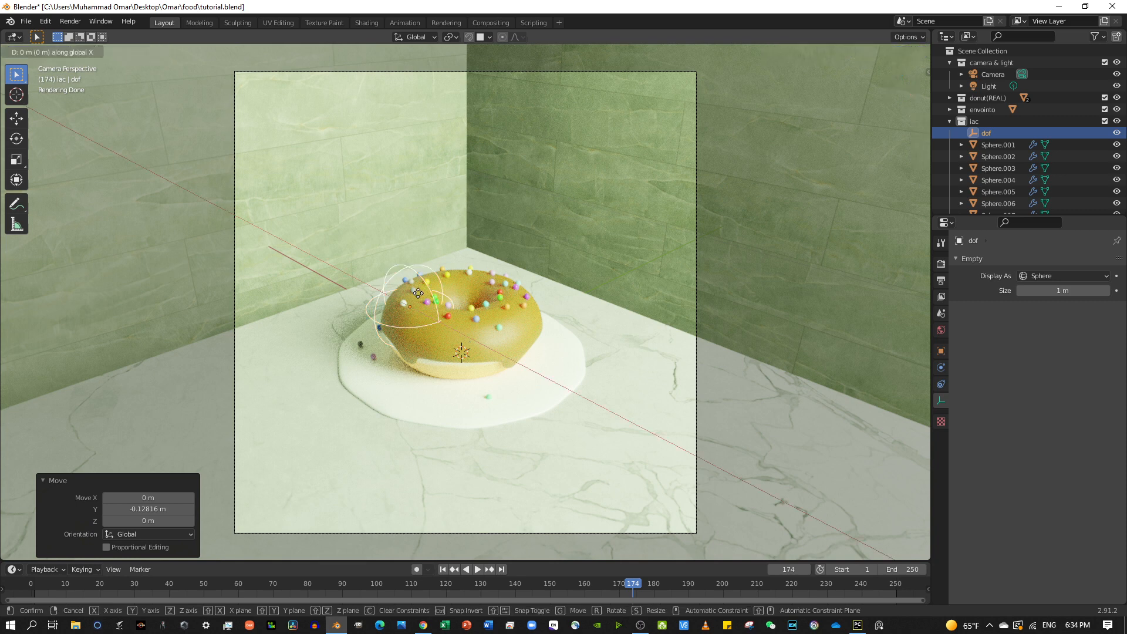
key(x)
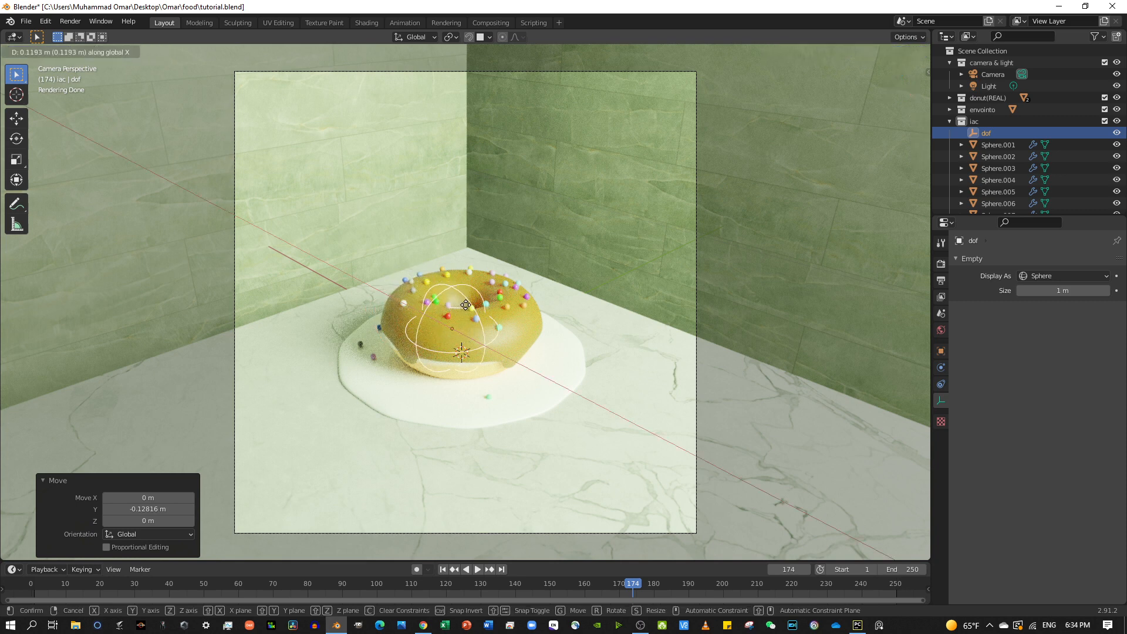
click(467, 306)
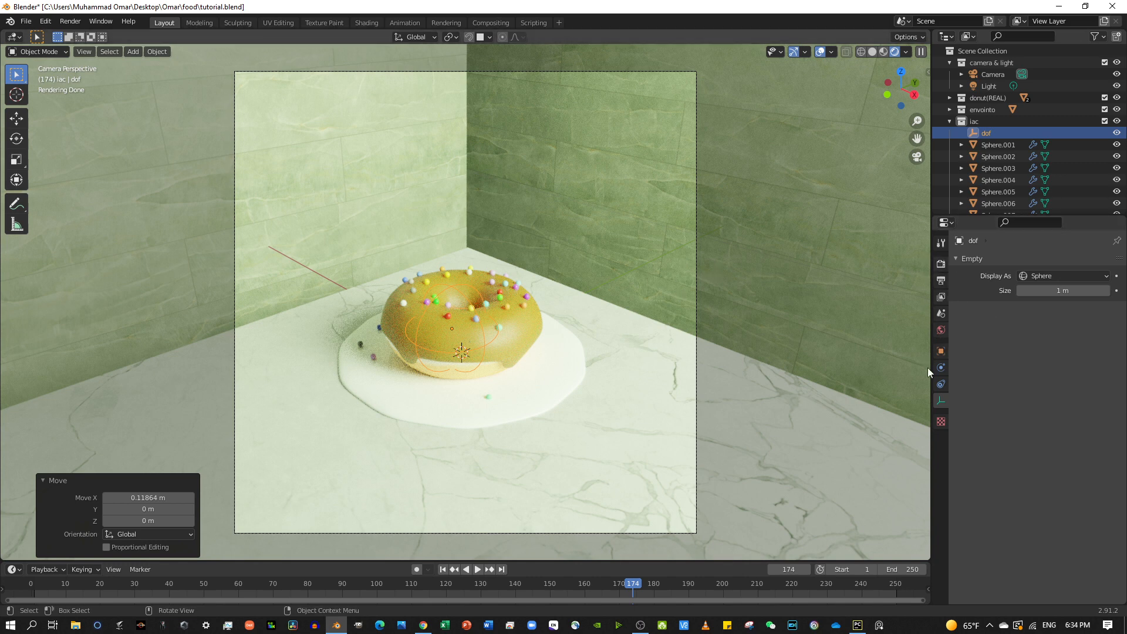
Select the camera and pick the icing as its depth of field focus object.
click(1060, 74)
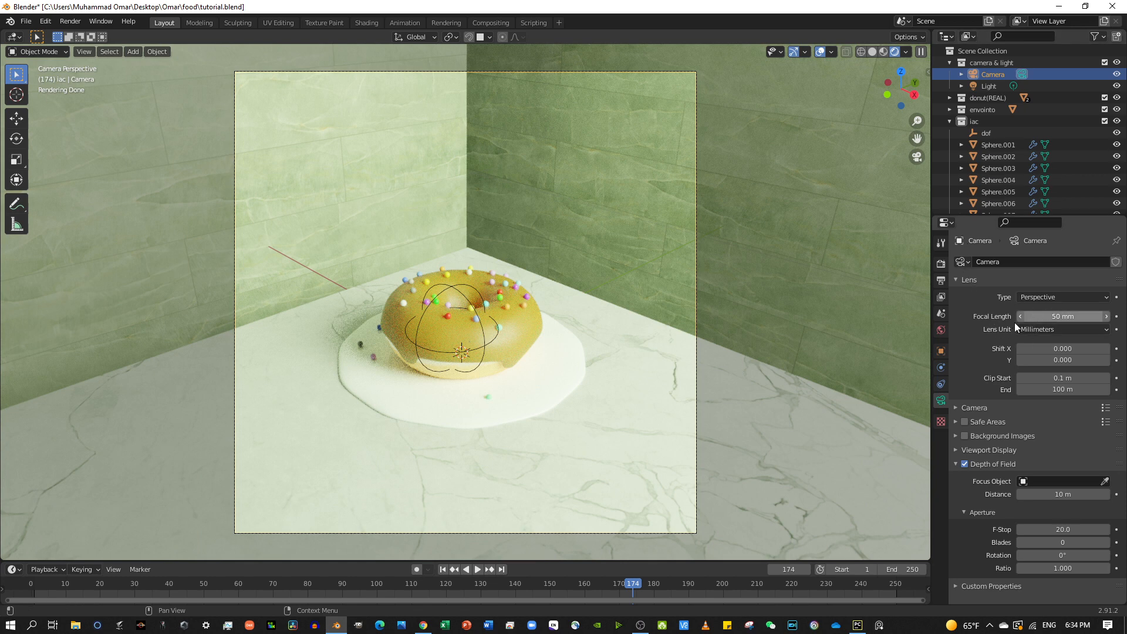
click(1107, 481)
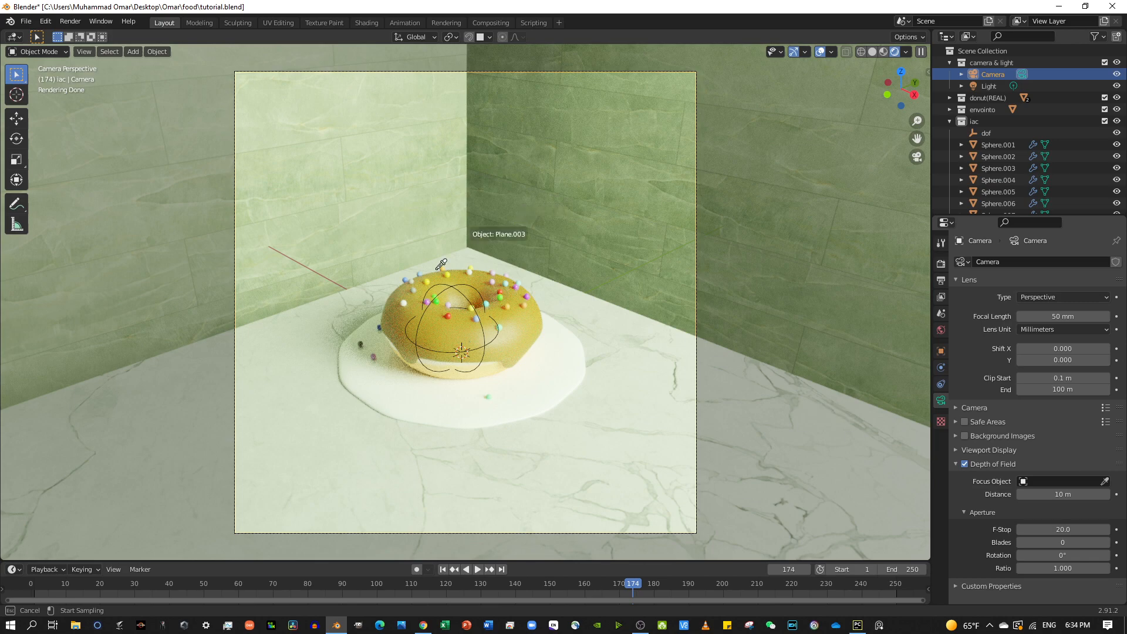
click(483, 326)
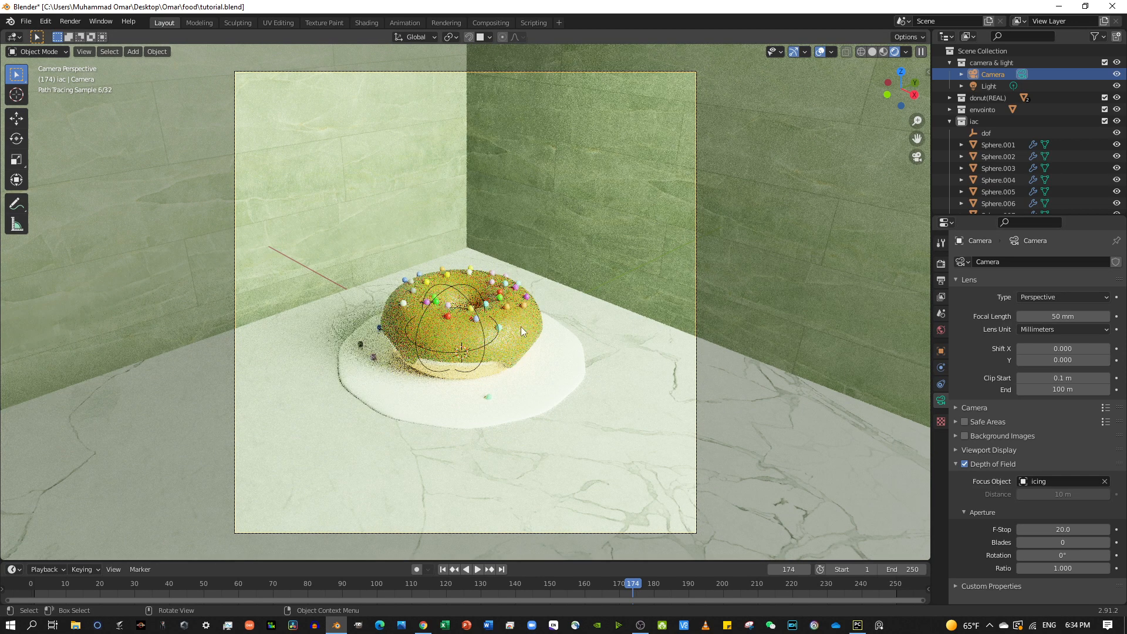